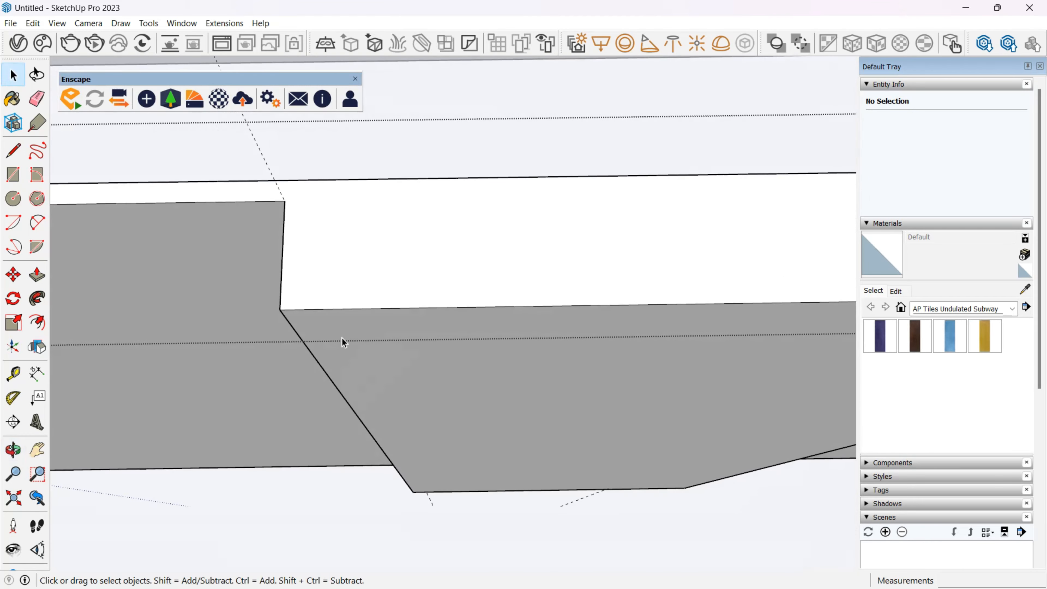
# Step: Try placing offset guides just inside the two side edges of the projecting wall panel
pyautogui.scroll(3, 318, 310)
pyautogui.scroll(1, 256, 291)
pyautogui.click(256, 289)
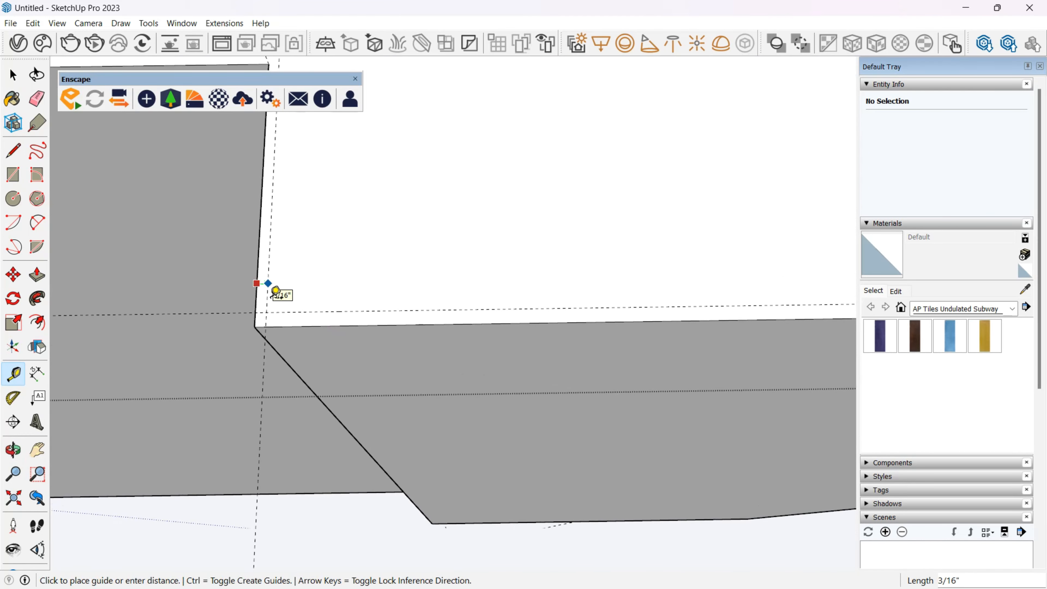
pyautogui.scroll(-3, 280, 295)
pyautogui.keyDown('shift'); pyautogui.moveTo(556, 305); pyautogui.dragTo(288, 367, button='middle'); pyautogui.keyUp('shift')
pyautogui.keyDown('shift'); pyautogui.moveTo(815, 378); pyautogui.dragTo(518, 388, button='middle'); pyautogui.keyUp('shift')
pyautogui.scroll(6, 519, 333)
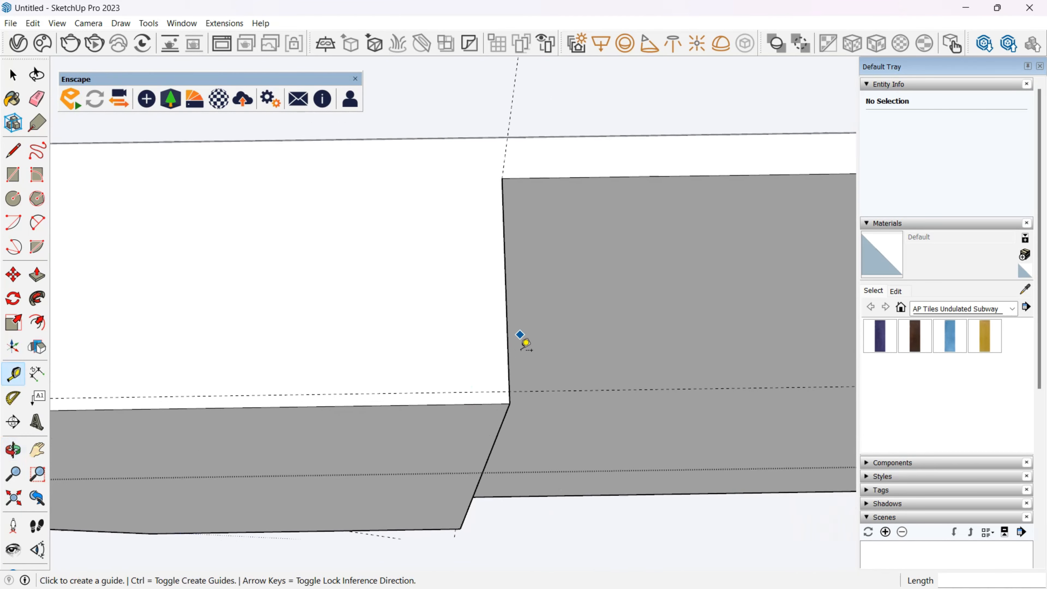
pyautogui.click(483, 353)
pyautogui.scroll(-4, 449, 404)
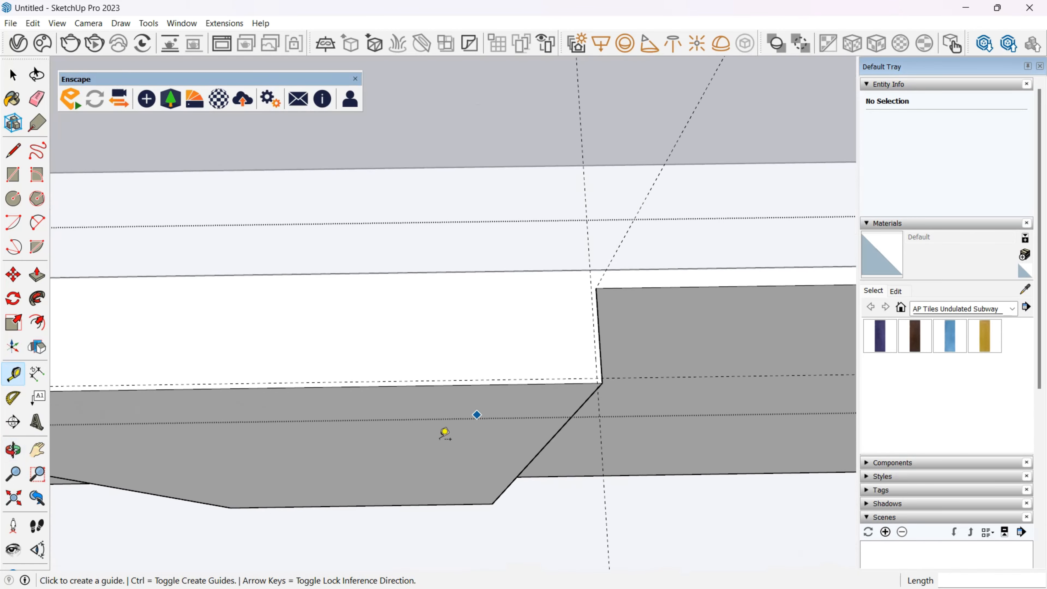
# Step: Try drawing a tangent two-point arc between the guide intersections at the projecting panel's left front corner
pyautogui.moveTo(443, 432); pyautogui.dragTo(289, 263, button='middle')
pyautogui.click(14, 223)
pyautogui.scroll(3, 334, 385)
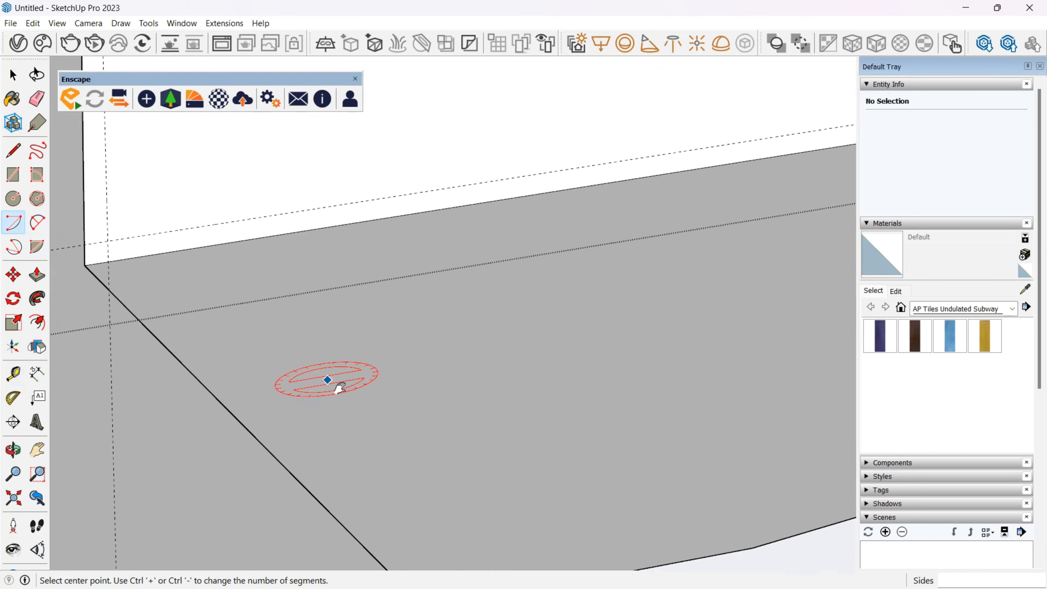
pyautogui.keyDown('shift'); pyautogui.moveTo(335, 385); pyautogui.dragTo(742, 406, button='middle'); pyautogui.keyUp('shift')
pyautogui.click(38, 222)
pyautogui.scroll(2, 509, 273)
pyautogui.click(511, 266)
pyautogui.doubleClick(551, 287)
# Step: Try drawing a matching tangent arc at the panel's right front corner and cutting the corner sliver down to the floor
pyautogui.scroll(-3, 548, 291)
pyautogui.scroll(-4, 555, 301)
pyautogui.keyDown('shift'); pyautogui.moveTo(555, 301); pyautogui.dragTo(264, 323, button='middle'); pyautogui.keyUp('shift')
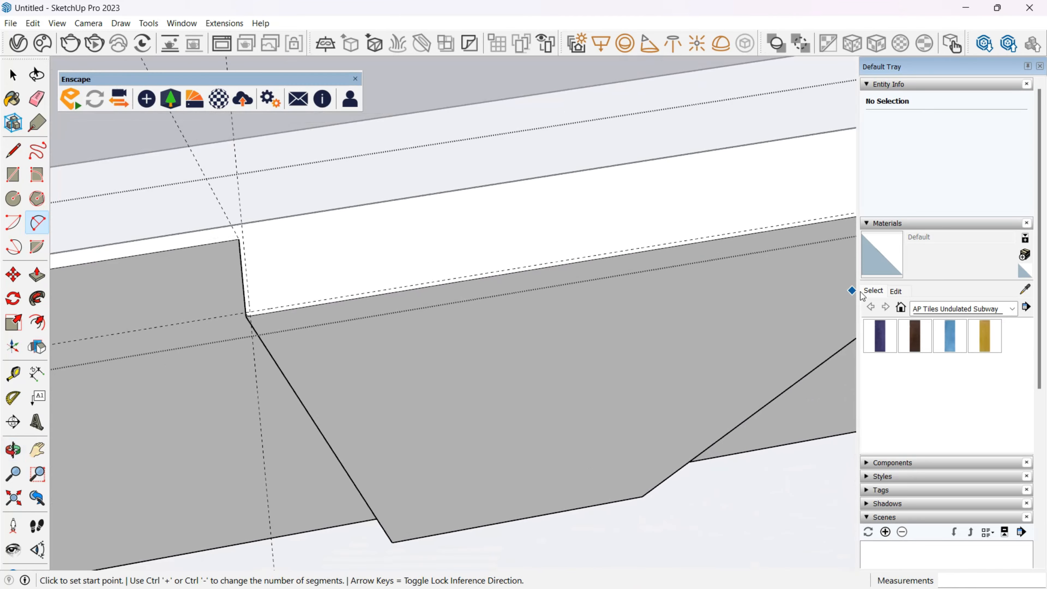
pyautogui.keyDown('shift'); pyautogui.moveTo(692, 252); pyautogui.dragTo(215, 355, button='middle'); pyautogui.keyUp('shift')
pyautogui.scroll(5, 322, 309)
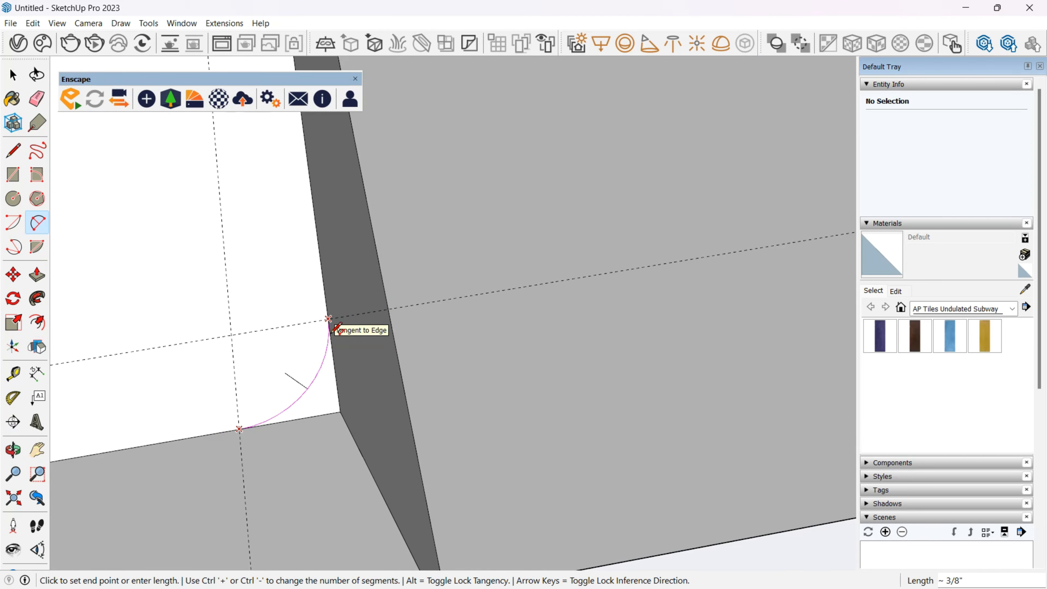
pyautogui.keyDown('shift'); pyautogui.moveTo(266, 468); pyautogui.dragTo(490, 82, button='middle'); pyautogui.keyUp('shift')
pyautogui.click(534, 297)
# Step: Try cutting the left corner sliver down to the panel's base with Push/Pull
pyautogui.keyDown('shift'); pyautogui.moveTo(535, 297); pyautogui.dragTo(495, 252, button='middle'); pyautogui.keyUp('shift')
pyautogui.scroll(-3, 496, 253)
pyautogui.keyDown('shift'); pyautogui.moveTo(577, 255); pyautogui.dragTo(454, 236, button='middle'); pyautogui.keyUp('shift')
pyautogui.scroll(4, 454, 236)
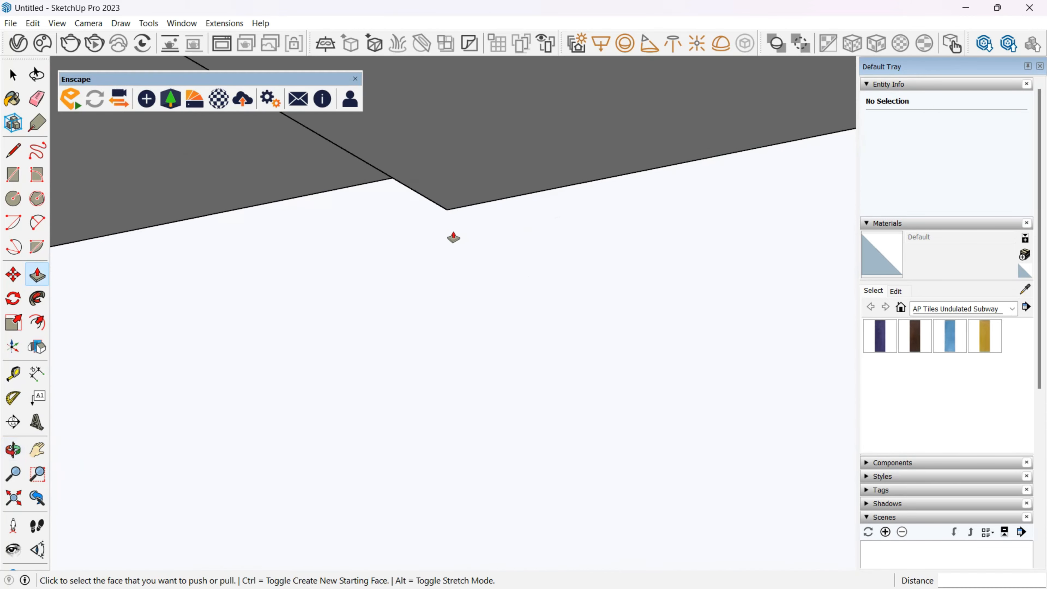
pyautogui.scroll(-3, 453, 237)
pyautogui.click(331, 191)
pyautogui.click(447, 209)
pyautogui.scroll(-8, 407, 157)
pyautogui.scroll(5, 406, 157)
pyautogui.moveTo(432, 177)
pyautogui.mouseDown(button='middle')
pyautogui.moveTo(439, 187)
pyautogui.moveTo(439, 161)
pyautogui.mouseUp(button='middle')
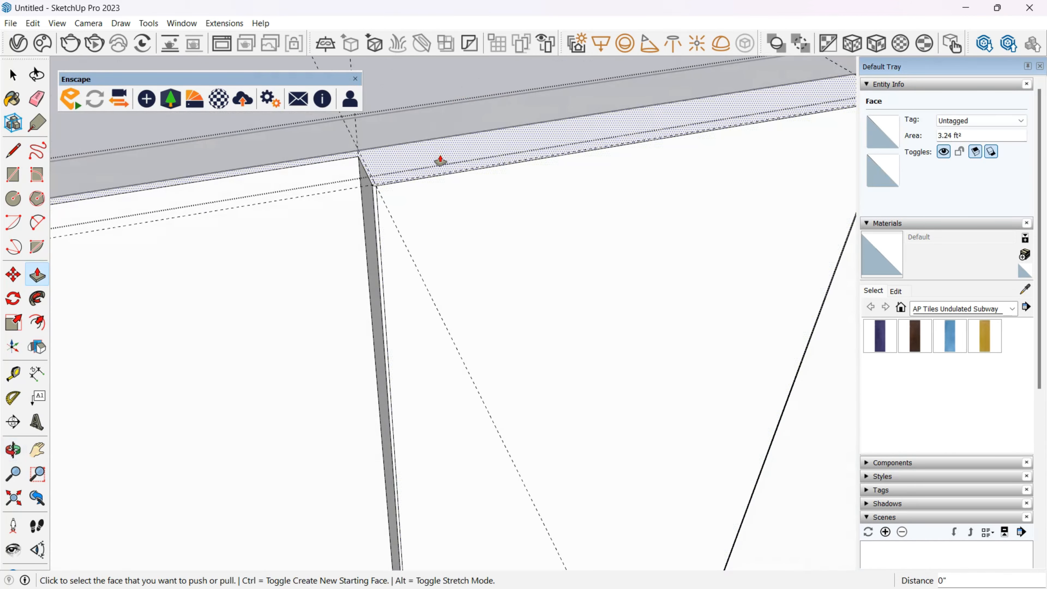
# Step: Try setting new guides at the panel's left front corner and drawing a tangent arc between them
pyautogui.scroll(3, 406, 192)
pyautogui.moveTo(390, 195)
pyautogui.mouseDown(button='middle')
pyautogui.moveTo(419, 207)
pyautogui.moveTo(414, 219)
pyautogui.moveTo(474, 116)
pyautogui.moveTo(378, 222)
pyautogui.moveTo(383, 276)
pyautogui.mouseUp(button='middle')
pyautogui.press('t')
pyautogui.click(369, 173)
pyautogui.click(361, 222)
pyautogui.doubleClick(384, 231)
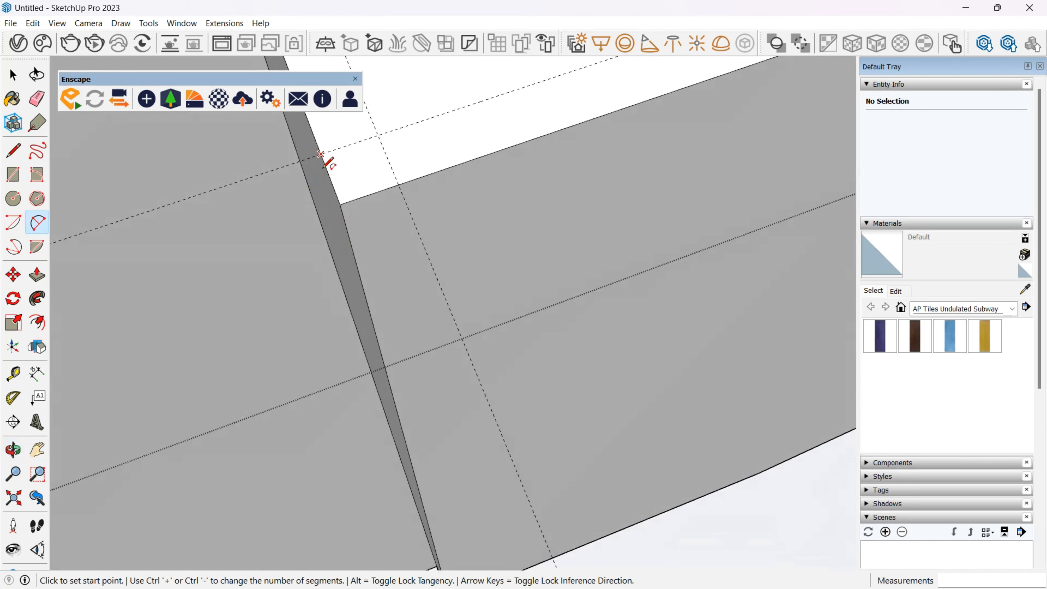
# Step: Try pushing the left corner sliver down 10' to round the panel's vertical edge
pyautogui.press('p')
pyautogui.click(345, 190)
pyautogui.click(750, 560)
pyautogui.scroll(-5, 631, 465)
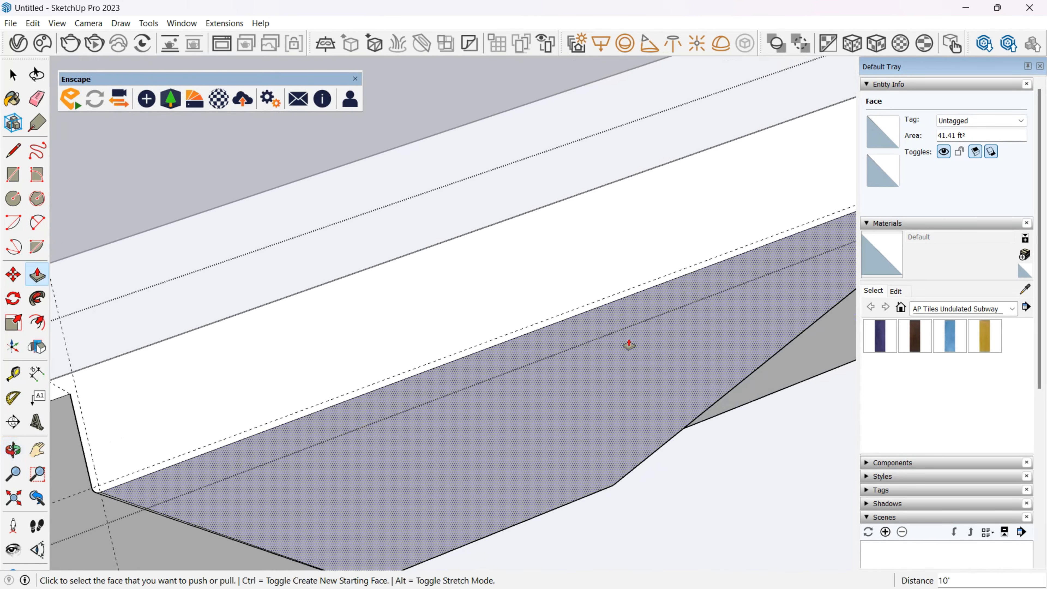
# Step: Try rounding the panel's right front corner with a tangent arc and a Push/Pull down its full height
pyautogui.moveTo(359, 428); pyautogui.dragTo(433, 371, button='middle')
pyautogui.scroll(3, 367, 407)
pyautogui.click(375, 403)
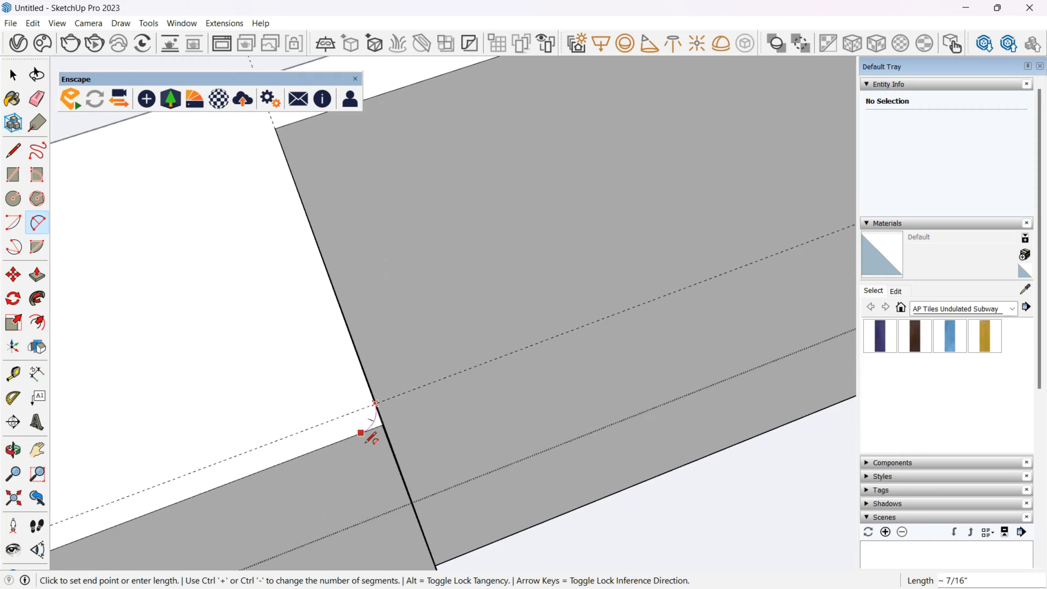
pyautogui.doubleClick(361, 433)
pyautogui.press('p')
pyautogui.click(376, 424)
pyautogui.click(536, 539)
pyautogui.press('space')
pyautogui.scroll(-6, 537, 540)
pyautogui.moveTo(537, 540); pyautogui.dragTo(614, 327, button='middle')
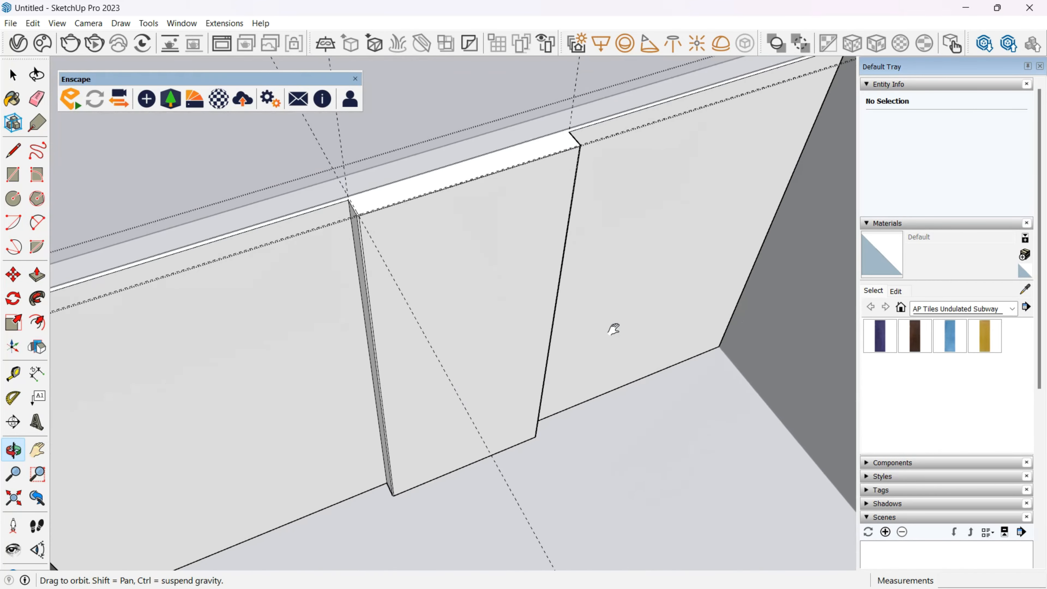
# Step: Place guides offset from the front and side edges at the projecting panel's front corners
pyautogui.scroll(4, 383, 253)
pyautogui.scroll(3, 382, 250)
pyautogui.moveTo(437, 302); pyautogui.dragTo(437, 240, button='middle')
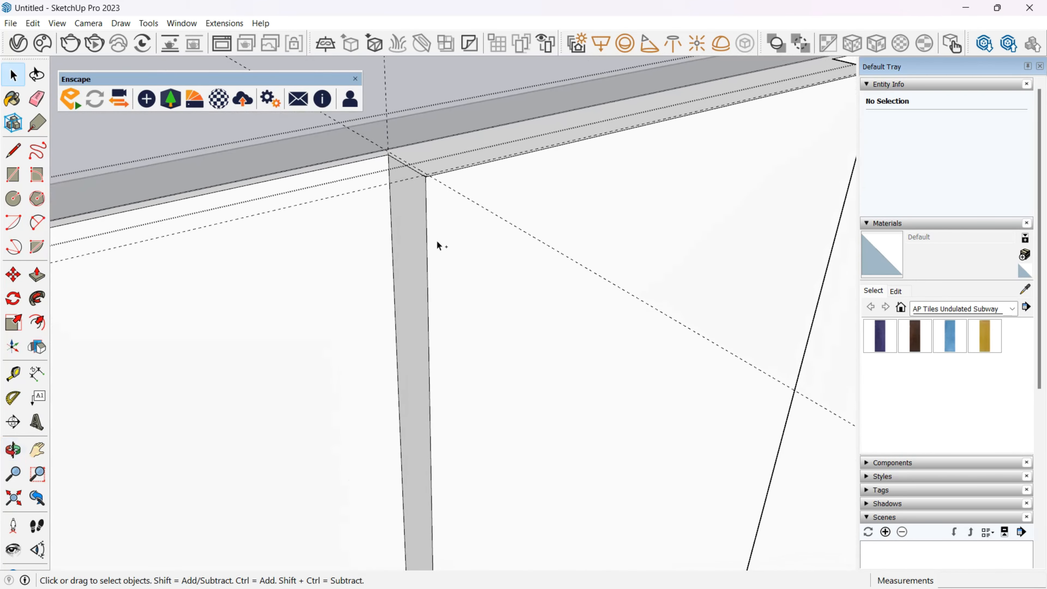
pyautogui.scroll(5, 431, 170)
pyautogui.moveTo(431, 173); pyautogui.dragTo(355, 325, button='middle')
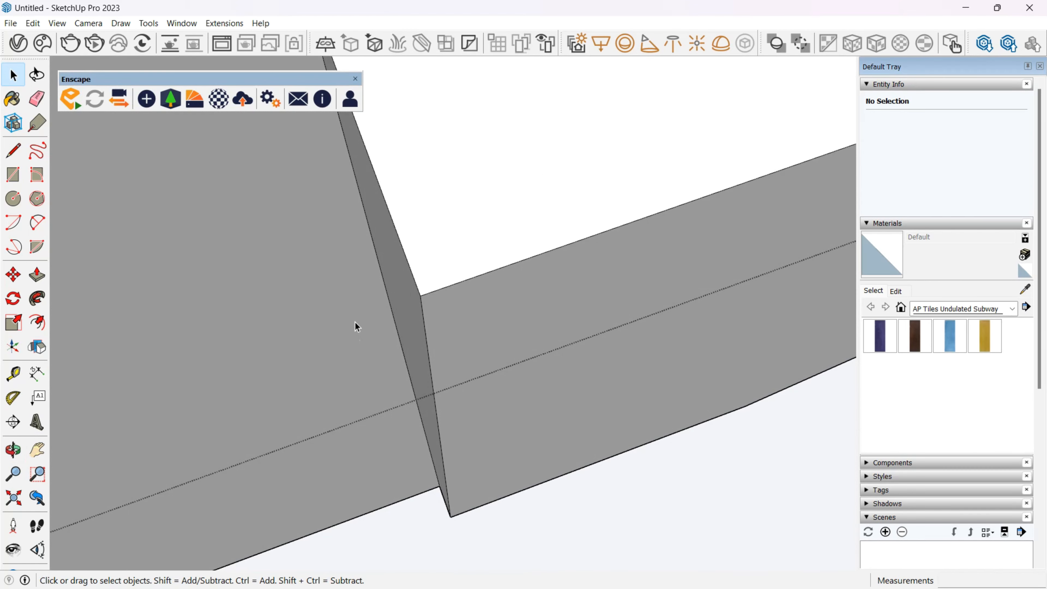
pyautogui.press('t')
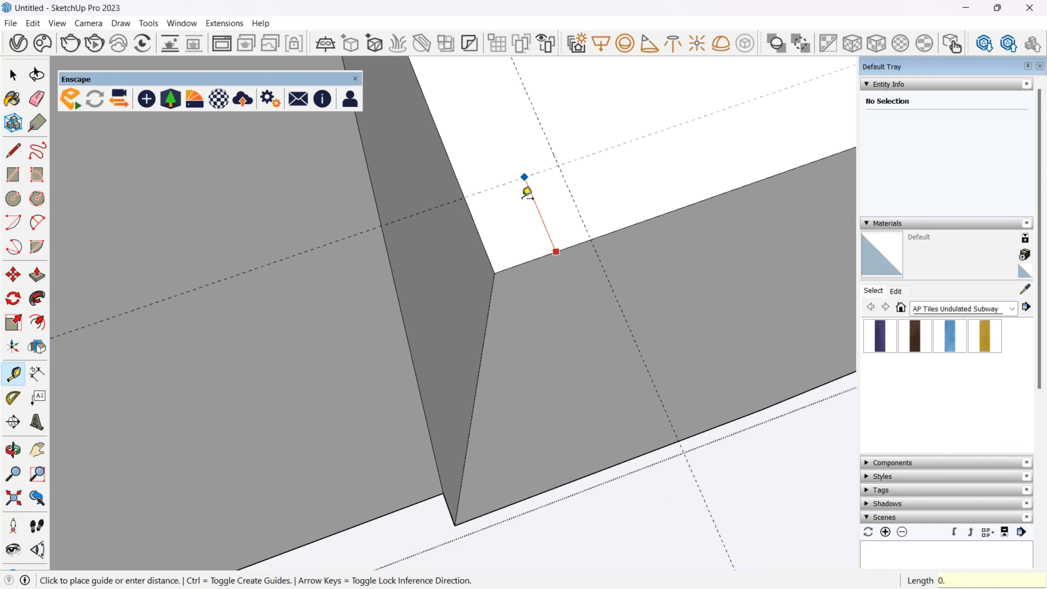
pyautogui.moveTo(522, 199); pyautogui.dragTo(539, 151, button='middle')
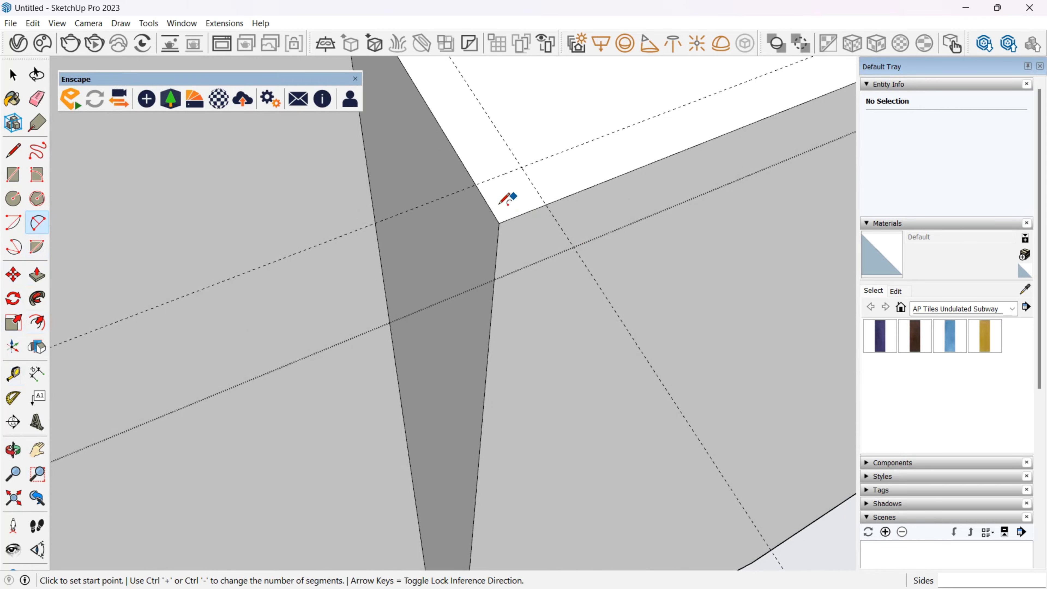
# Step: Draw a tangent arc across the panel's left front corner and push the corner sliver down 10'
pyautogui.scroll(2, 498, 204)
pyautogui.click(462, 181)
pyautogui.click(519, 228)
pyautogui.moveTo(577, 284); pyautogui.dragTo(612, 387, button='middle')
pyautogui.click(612, 392)
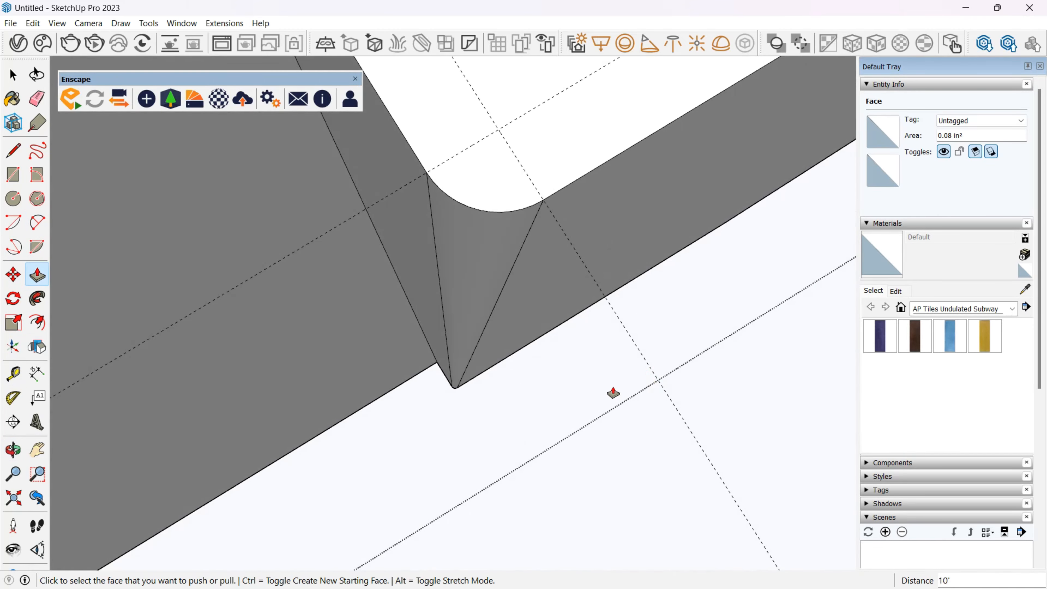
# Step: Draw a matching tangent two-point arc between the guides at the panel's right front corner
pyautogui.scroll(-5, 612, 393)
pyautogui.moveTo(585, 351); pyautogui.dragTo(505, 215, button='middle')
pyautogui.scroll(4, 494, 165)
pyautogui.moveTo(549, 181); pyautogui.dragTo(486, 347, button='middle')
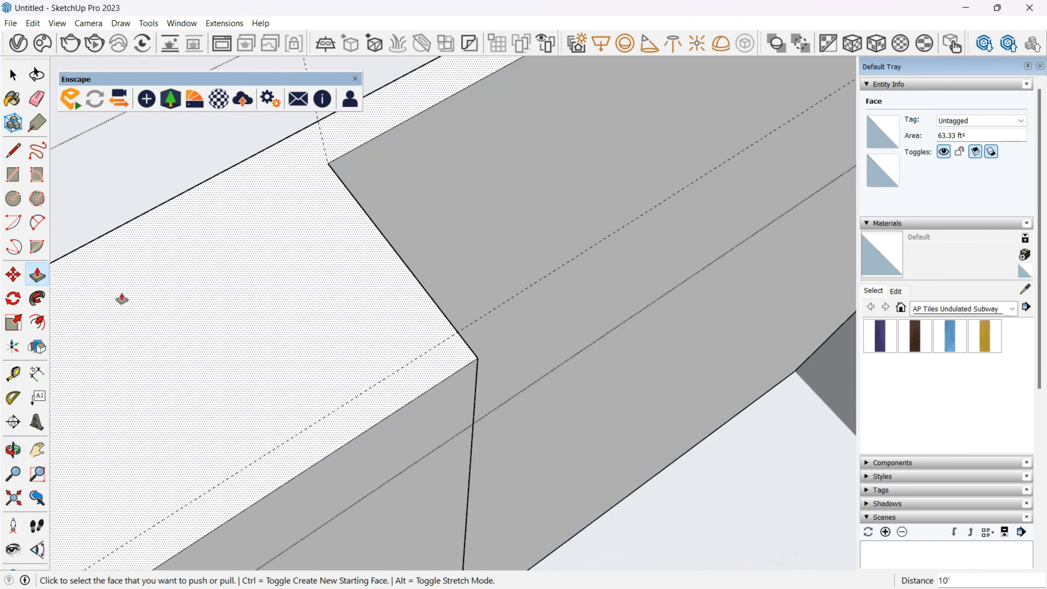
pyautogui.click(37, 222)
pyautogui.scroll(4, 473, 343)
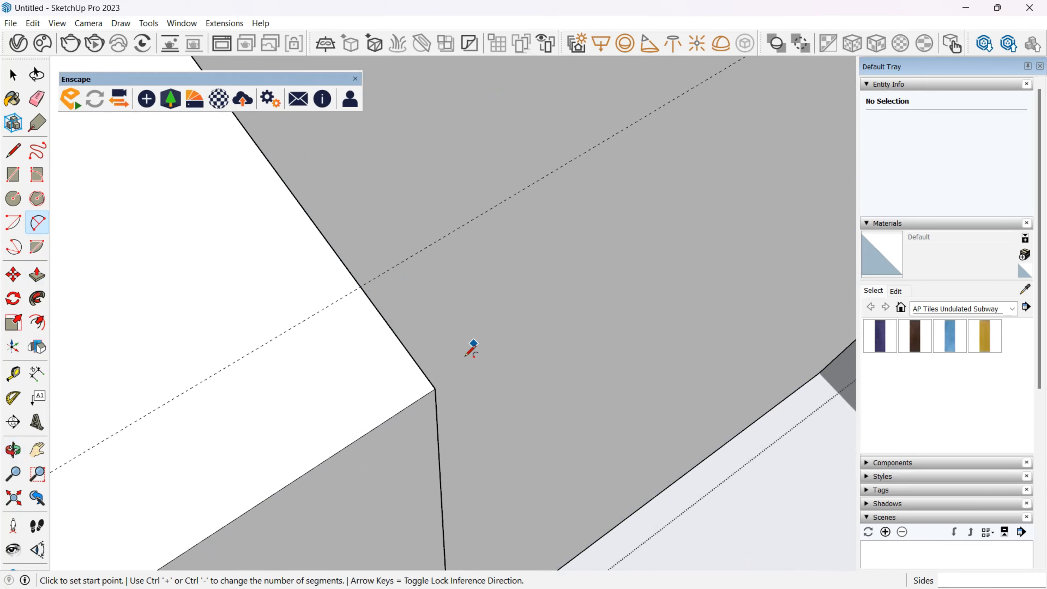
pyautogui.click(339, 467)
# Step: Push the right corner sliver down the panel's full height to round that vertical edge
pyautogui.press('p')
pyautogui.click(405, 387)
pyautogui.click(680, 509)
pyautogui.scroll(-5, 675, 508)
# Step: Erase the construction guides around the projecting wall panel
pyautogui.moveTo(591, 493); pyautogui.dragTo(449, 266, button='middle')
pyautogui.press('space')
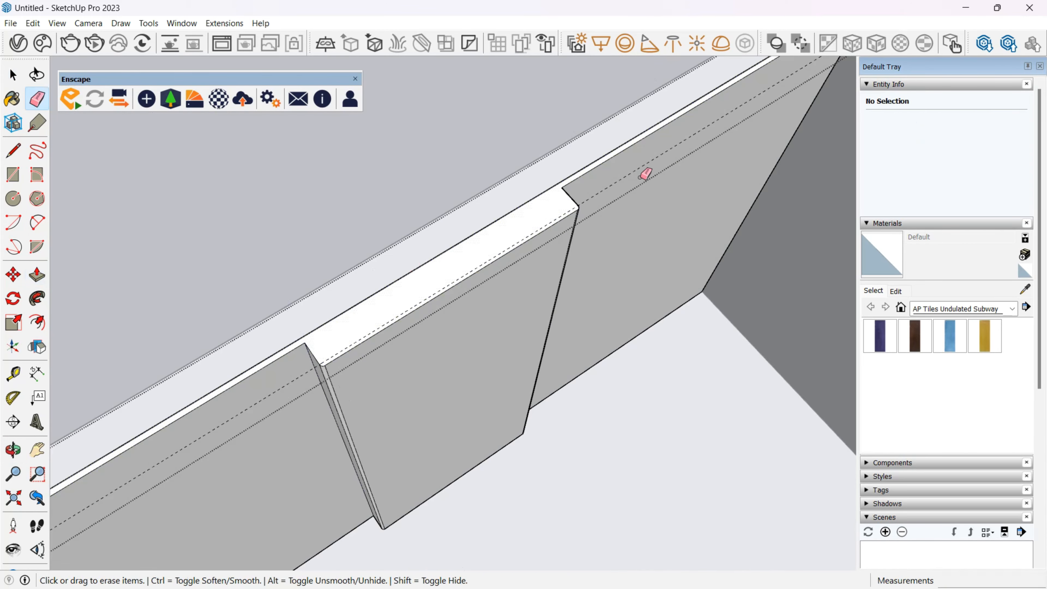
pyautogui.press('space')
pyautogui.press('Escape')
pyautogui.scroll(-5, 540, 282)
pyautogui.moveTo(536, 284)
pyautogui.mouseDown(button='middle')
pyautogui.moveTo(477, 279)
pyautogui.moveTo(383, 315)
pyautogui.mouseUp(button='middle')
pyautogui.scroll(4, 389, 304)
pyautogui.scroll(-4, 389, 303)
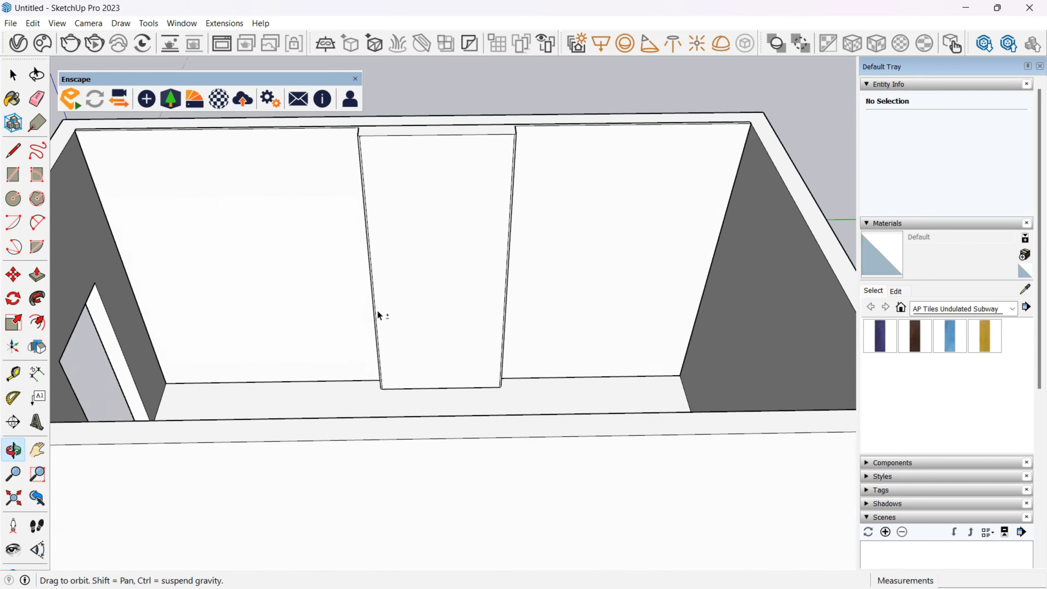
# Step: Place a vertical guide on the back wall and two horizontal shelf guides, one 2' 6" above the floor
pyautogui.press('t')
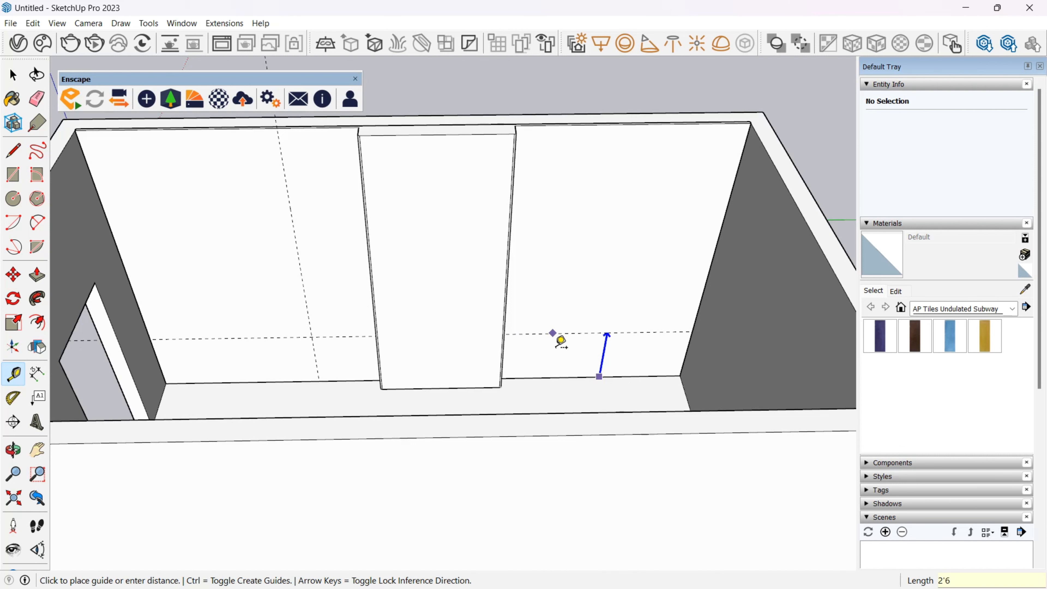
pyautogui.scroll(5, 552, 322)
pyautogui.moveTo(549, 326); pyautogui.dragTo(575, 269, button='middle')
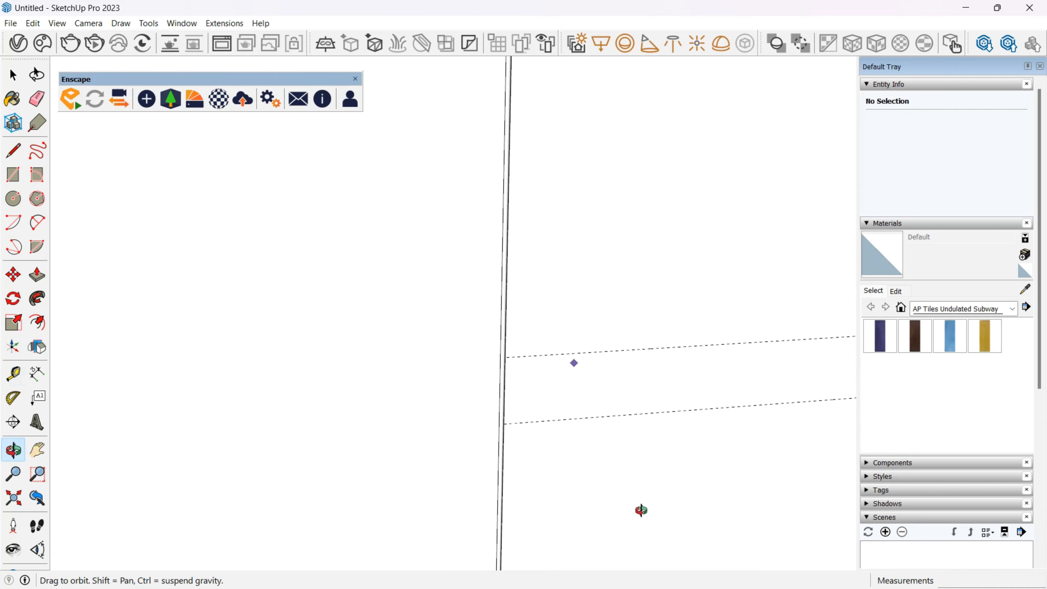
# Step: Draw a rectangle between the two horizontal guides, from the vertical guide to the side wall, and group it
pyautogui.scroll(-5, 626, 474)
pyautogui.press('r')
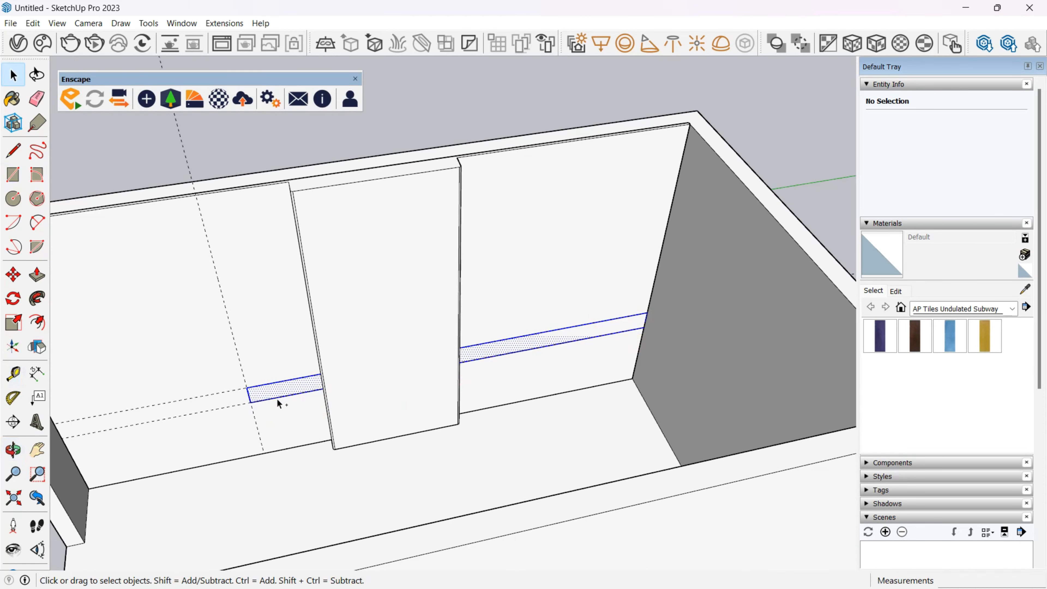
pyautogui.click(277, 398)
# Step: Try extruding the shelf rectangle 2' 6" out from the wall, and undo the extrusion
pyautogui.press('p')
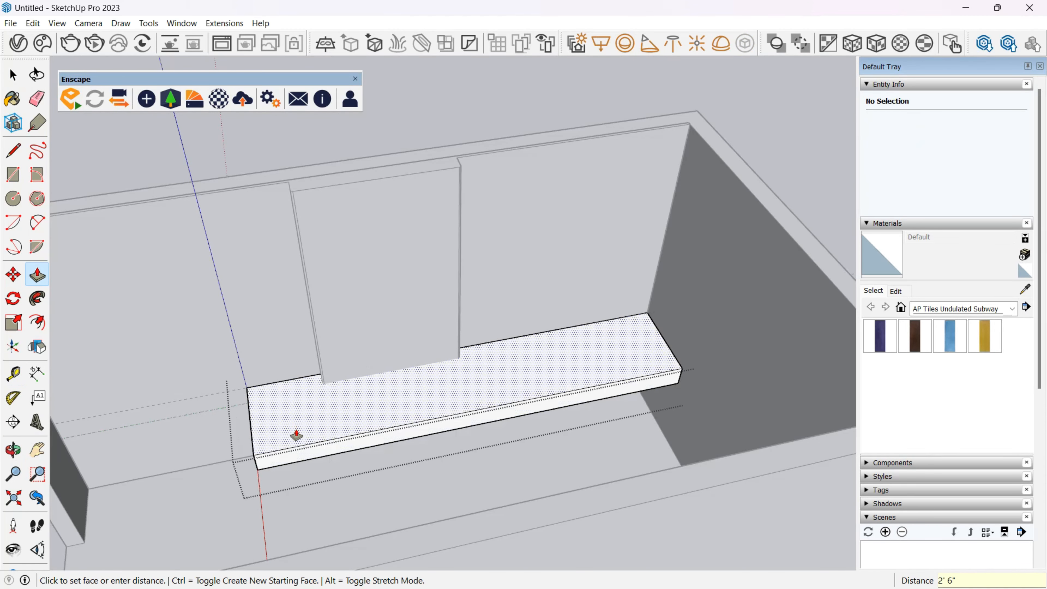
pyautogui.moveTo(297, 434); pyautogui.dragTo(434, 423, button='middle')
pyautogui.press('Return')
pyautogui.hotkey('ctrl', 'z')
# Step: Extrude the shelf rectangle 2' out from the back wall and leave the group
pyautogui.click(515, 323)
pyautogui.write("2'")
pyautogui.press('Return')
pyautogui.scroll(-5, 349, 413)
pyautogui.press('space')
pyautogui.press('Escape')
# Step: Draw a rectangle covering the shelf's whole upper surface and make it a separate group
pyautogui.doubleClick(317, 428)
pyautogui.press('Escape')
pyautogui.press('r')
pyautogui.scroll(3, 317, 428)
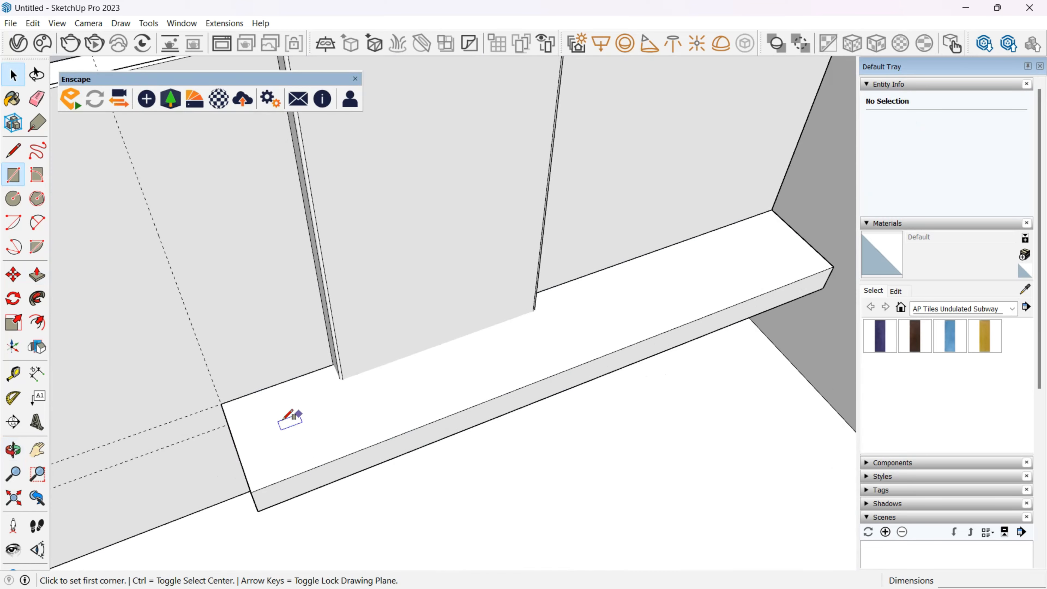
pyautogui.click(221, 404)
pyautogui.click(833, 267)
pyautogui.press('space')
pyautogui.doubleClick(716, 294)
pyautogui.hotkey('ctrl', 'g')
# Step: Open the new group and extrude its rectangle up 1" to form the countertop slab
pyautogui.doubleClick(661, 309)
pyautogui.press('p')
pyautogui.click(657, 310)
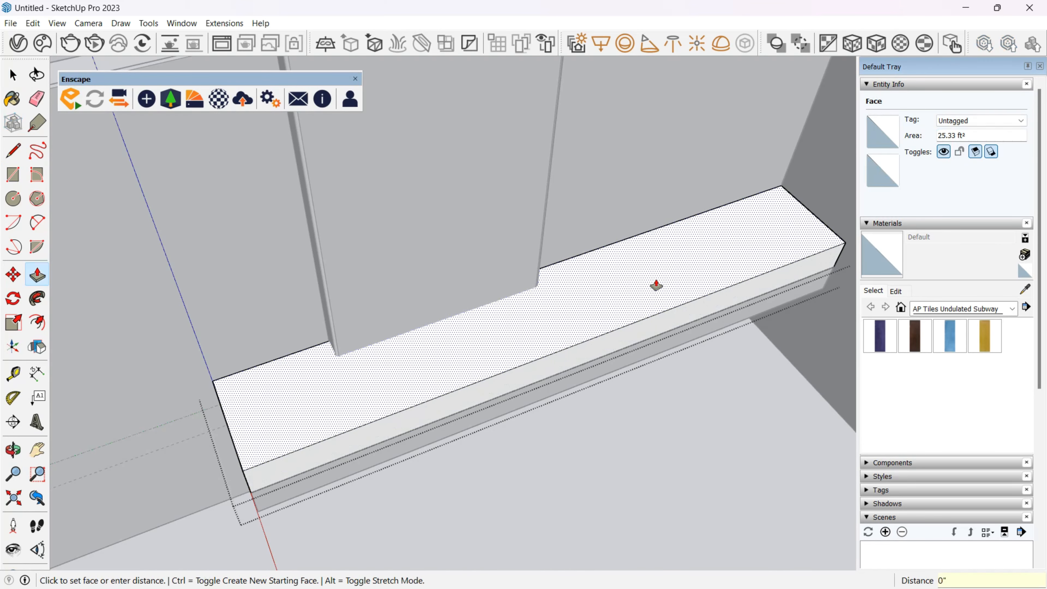
pyautogui.write('1')
pyautogui.press('Return')
# Step: Move the countertop slab group vertically upward to leave a narrow gap above the shelf base
pyautogui.press('space')
pyautogui.scroll(4, 385, 408)
pyautogui.moveTo(423, 467); pyautogui.dragTo(549, 373, button='middle')
pyautogui.press('Escape')
pyautogui.press('m')
pyautogui.click(463, 424)
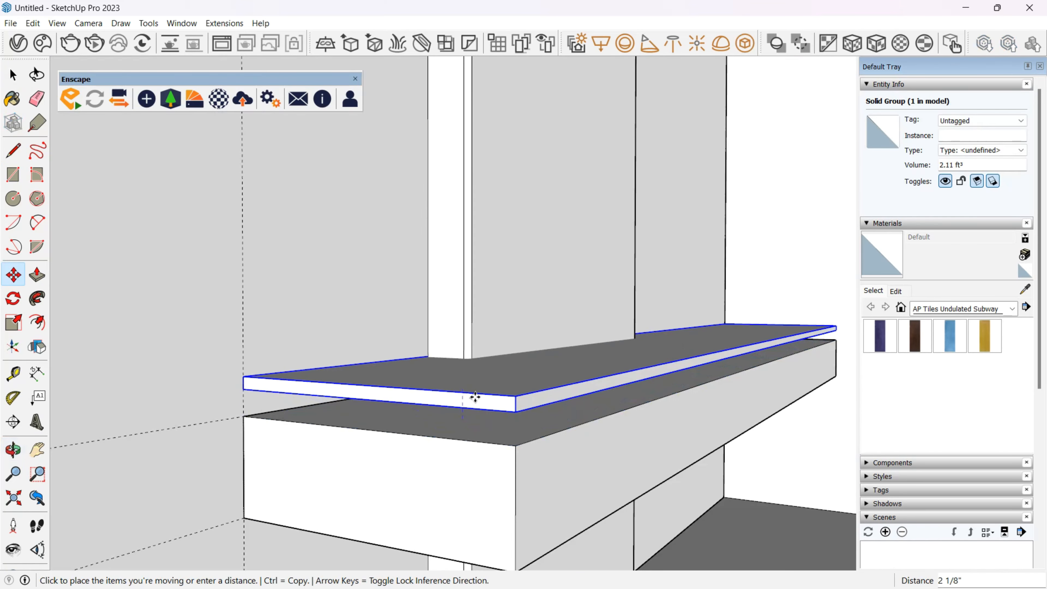
pyautogui.press('Return')
# Step: Inside the slab group, place a guide near the front edge and draw tangent arcs across the end face's two front corners
pyautogui.moveTo(475, 397); pyautogui.dragTo(575, 374, button='middle')
pyautogui.scroll(3, 536, 383)
pyautogui.moveTo(509, 381); pyautogui.dragTo(502, 266, button='middle')
pyautogui.press('space')
pyautogui.doubleClick(527, 304)
pyautogui.scroll(3, 531, 292)
pyautogui.scroll(2, 496, 253)
pyautogui.press('t')
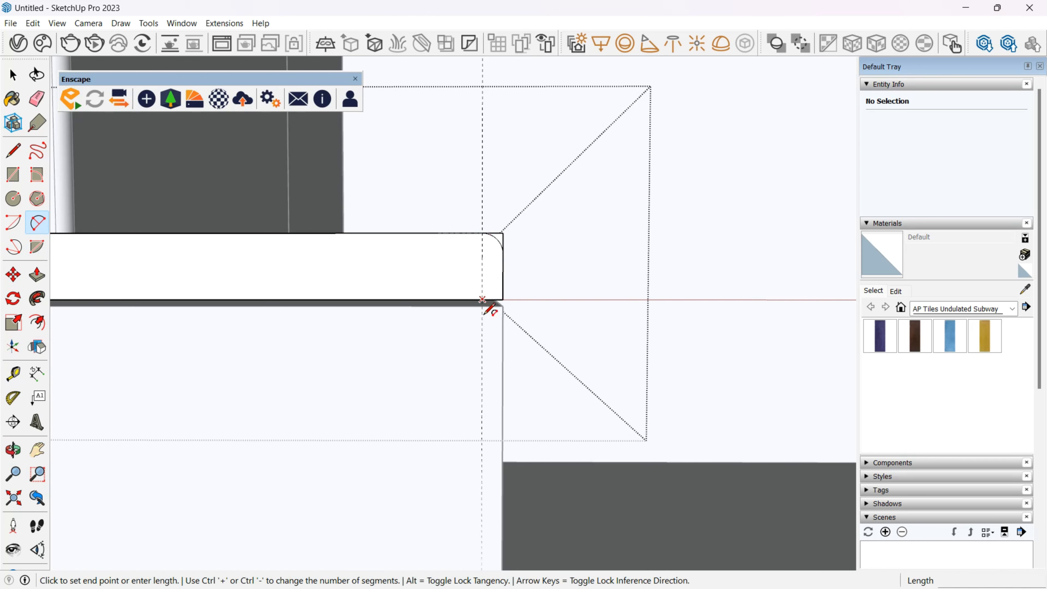
pyautogui.click(506, 285)
# Step: Push the two corner slivers along the slab's length to round its upper and lower front edges
pyautogui.press('p')
pyautogui.moveTo(507, 243); pyautogui.dragTo(413, 247, button='middle')
pyautogui.press('space')
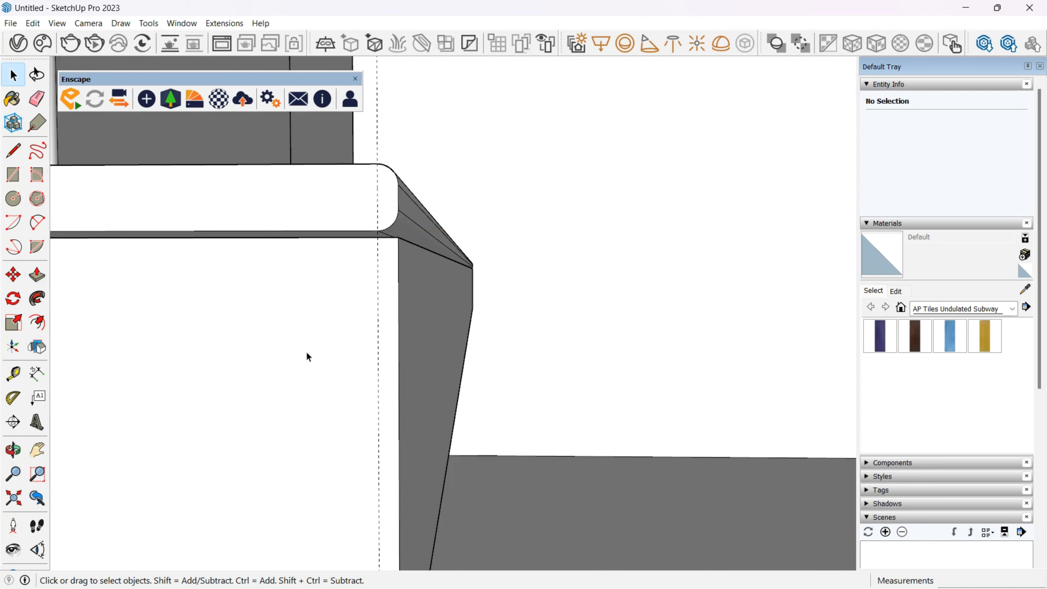
# Step: Open the shelf base group and copy its vertical front end edge along the front face as drawer dividers
pyautogui.moveTo(306, 352); pyautogui.dragTo(390, 321, button='middle')
pyautogui.click(424, 302)
pyautogui.click(408, 258)
pyautogui.press('ctrl')
pyautogui.keyDown('shift'); pyautogui.moveTo(807, 235); pyautogui.dragTo(726, 271, button='middle'); pyautogui.keyUp('shift')
pyautogui.keyDown('shift'); pyautogui.moveTo(783, 210); pyautogui.dragTo(669, 241, button='middle'); pyautogui.keyUp('shift')
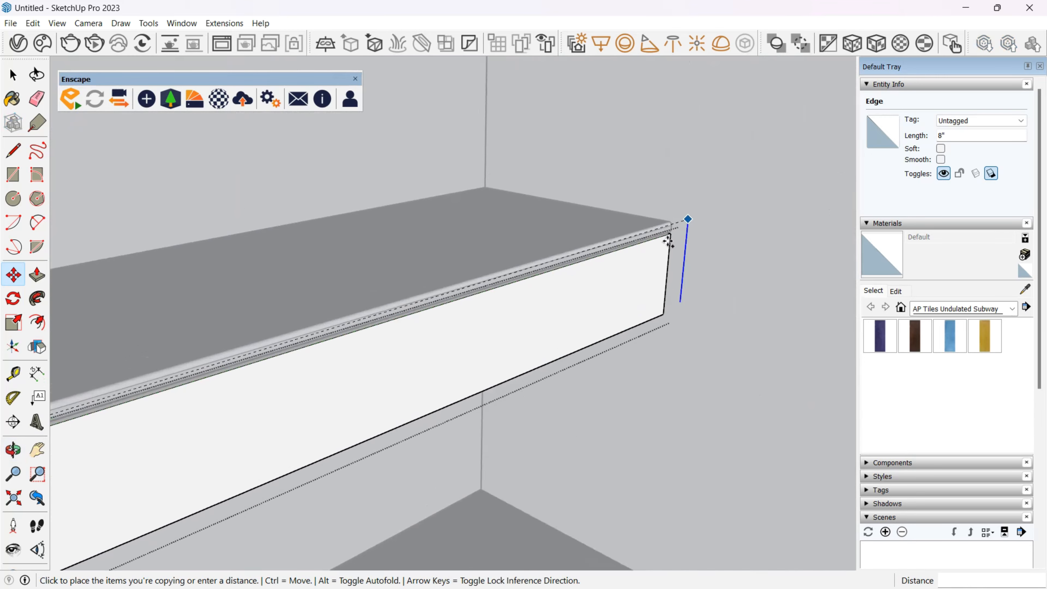
pyautogui.scroll(3, 668, 241)
pyautogui.click(684, 246)
pyautogui.press('Return')
# Step: Select the five vertical divider edges on the shelf front and copy them sideways by 0.2"
pyautogui.scroll(-4, 549, 348)
pyautogui.keyDown('shift'); pyautogui.moveTo(549, 349); pyautogui.dragTo(797, 222, button='middle'); pyautogui.keyUp('shift')
pyautogui.press('space')
pyautogui.keyDown('shift'); pyautogui.click(483, 304); pyautogui.keyUp('shift')
pyautogui.keyDown('shift'); pyautogui.moveTo(483, 304); pyautogui.dragTo(785, 202, button='middle'); pyautogui.keyUp('shift')
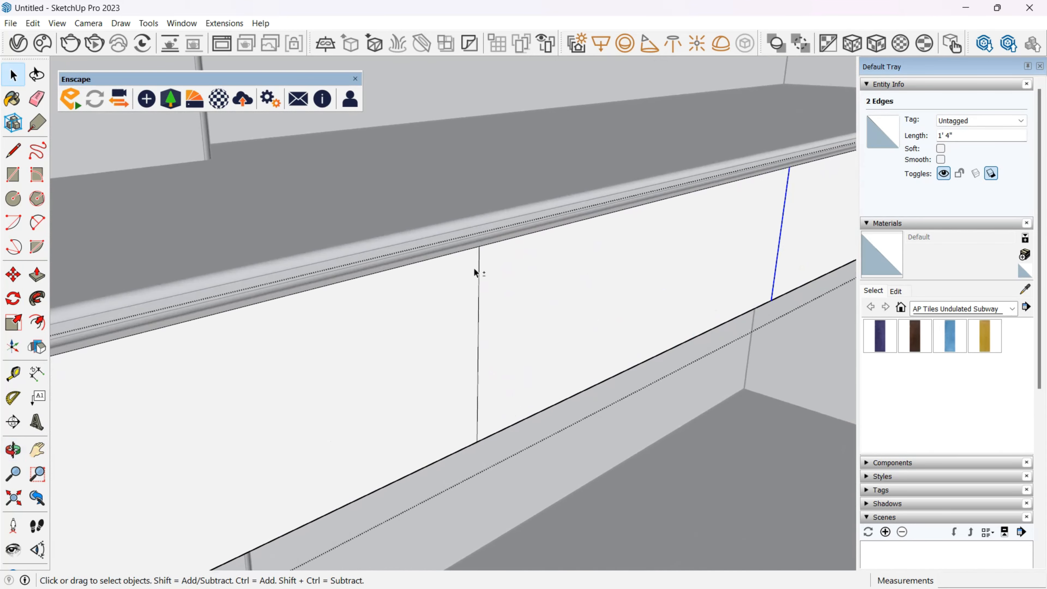
pyautogui.keyDown('shift'); pyautogui.click(480, 305); pyautogui.keyUp('shift')
pyautogui.keyDown('shift'); pyautogui.moveTo(481, 330); pyautogui.dragTo(828, 234, button='middle'); pyautogui.keyUp('shift')
pyautogui.keyDown('shift'); pyautogui.click(206, 326); pyautogui.keyUp('shift')
pyautogui.keyDown('shift'); pyautogui.moveTo(207, 330); pyautogui.dragTo(765, 282, button='middle'); pyautogui.keyUp('shift')
pyautogui.scroll(-6, 478, 299)
pyautogui.keyDown('shift'); pyautogui.moveTo(512, 293); pyautogui.dragTo(677, 223, button='middle'); pyautogui.keyUp('shift')
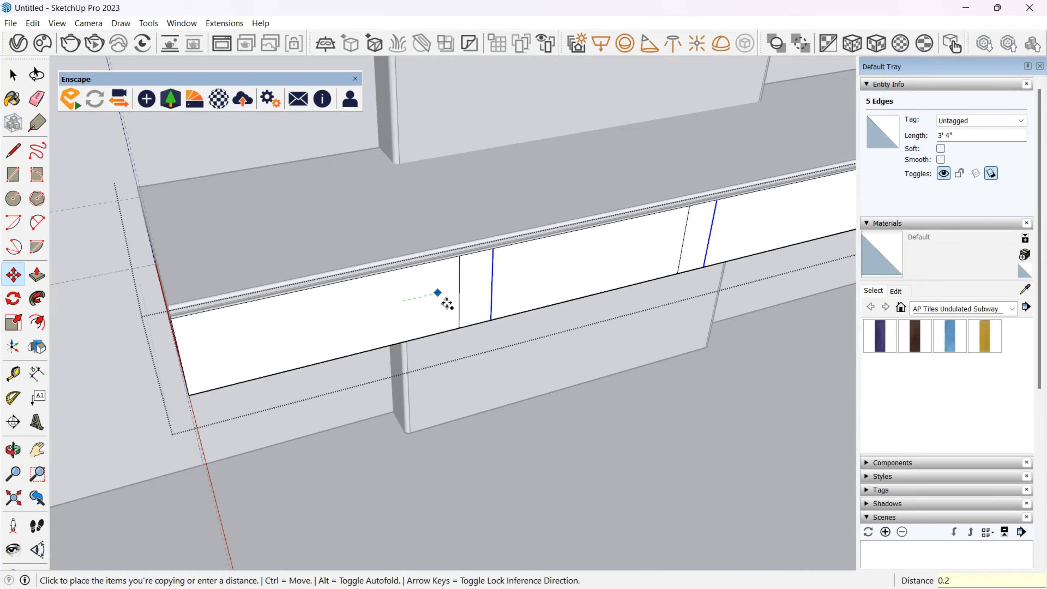
# Step: Push the narrow strips between the doubled divider edges inward to cut grooves between the drawer fronts
pyautogui.scroll(5, 437, 275)
pyautogui.press('space')
pyautogui.press('p')
pyautogui.moveTo(440, 252); pyautogui.dragTo(568, 381, button='middle')
pyautogui.click(552, 369)
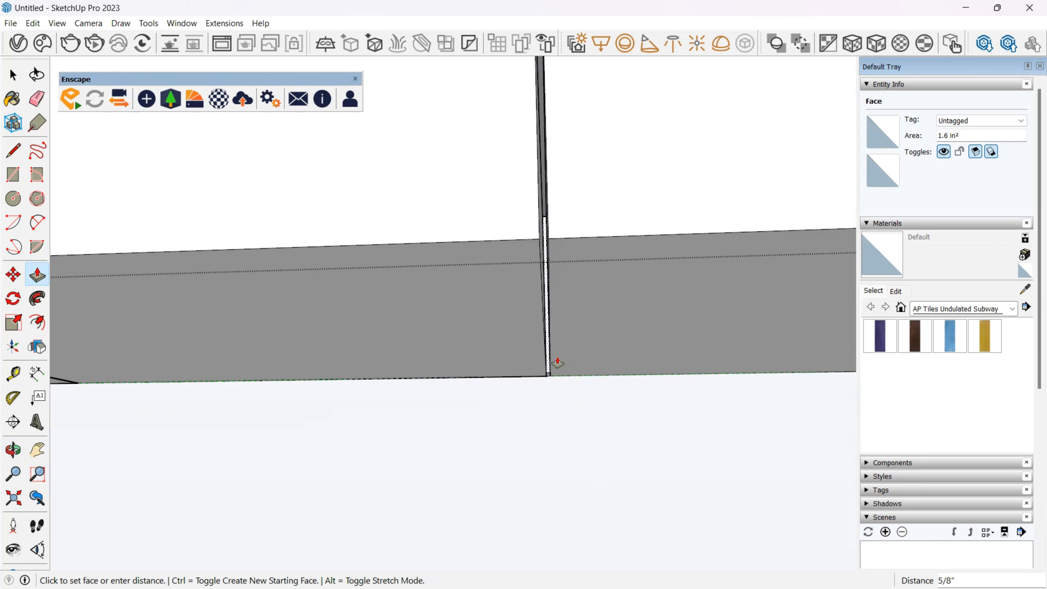
pyautogui.scroll(-8, 544, 293)
pyautogui.moveTo(544, 293); pyautogui.dragTo(558, 458, button='middle')
pyautogui.scroll(6, 537, 417)
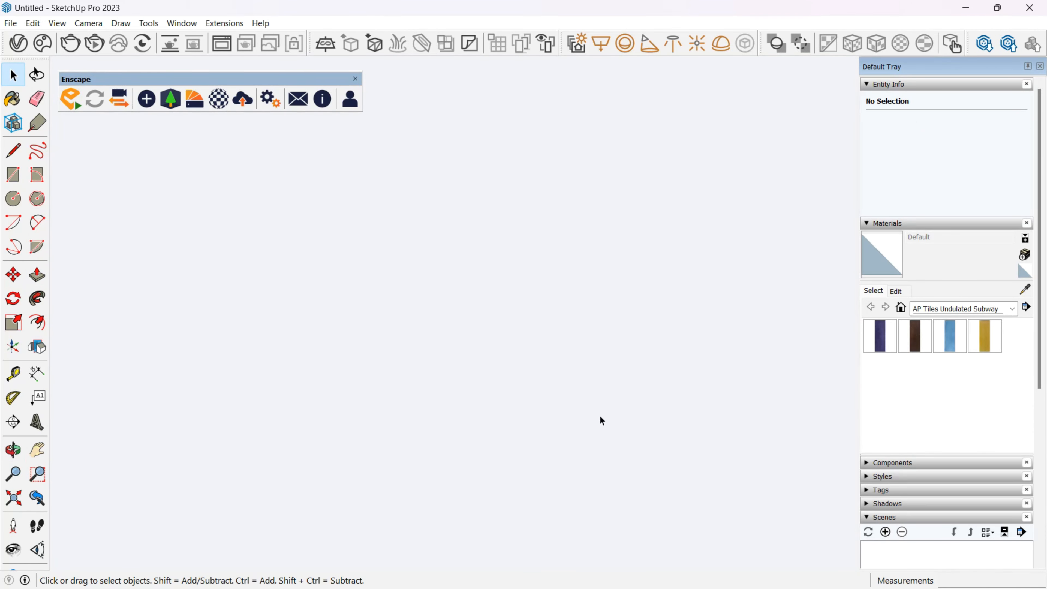
pyautogui.scroll(-8, 604, 420)
pyautogui.moveTo(604, 420); pyautogui.dragTo(743, 496, button='middle')
pyautogui.scroll(8, 345, 350)
# Step: Draw a tangent arc across the upper front corner of the cabinet's end face and select the resulting corner sliver
pyautogui.moveTo(345, 351); pyautogui.dragTo(563, 369, button='middle')
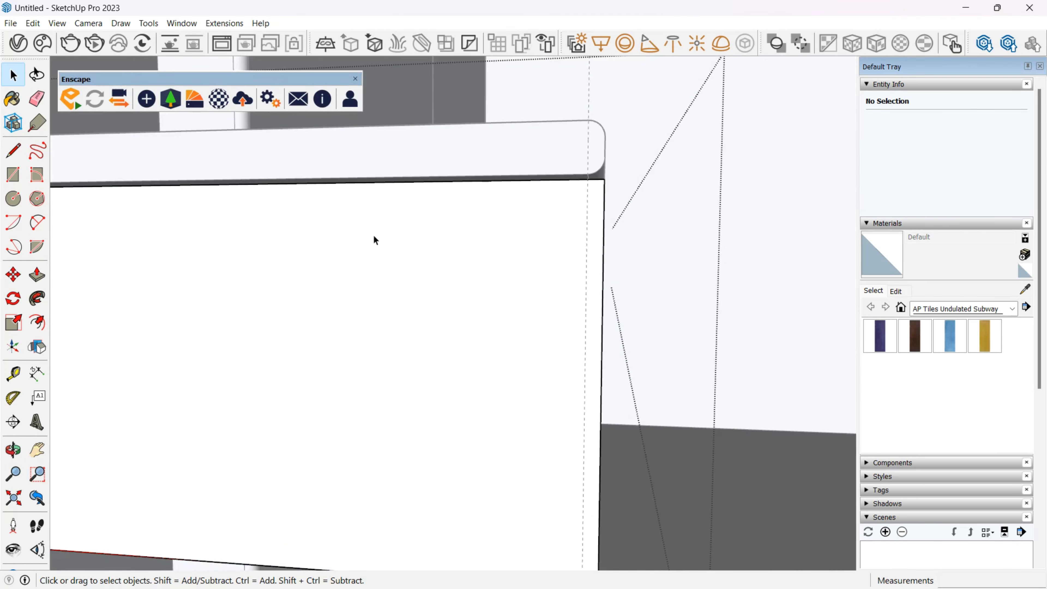
pyautogui.scroll(1, 595, 193)
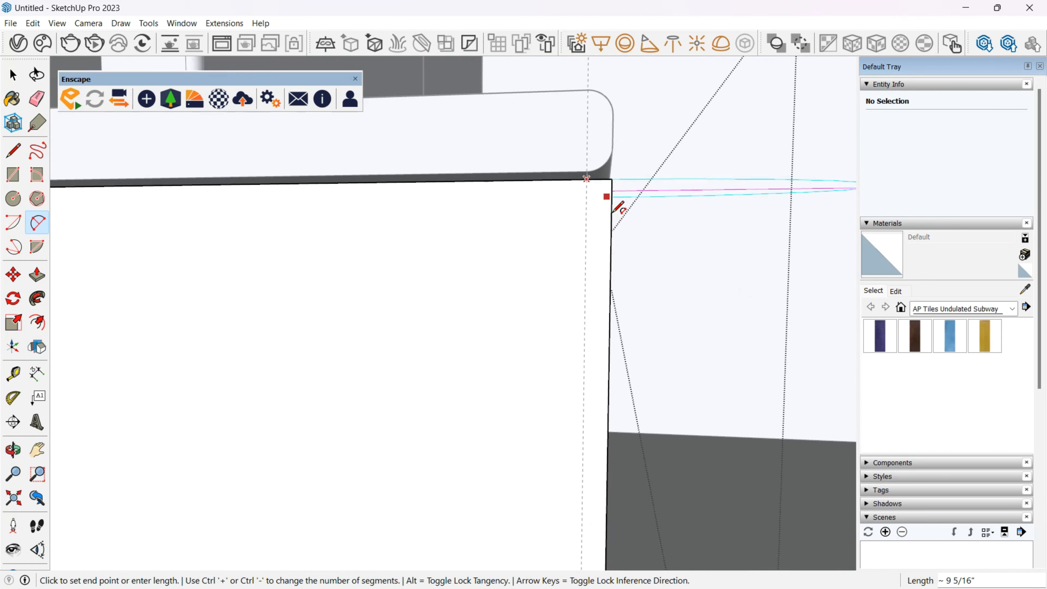
pyautogui.scroll(3, 612, 207)
pyautogui.doubleClick(616, 206)
pyautogui.moveTo(582, 243); pyautogui.dragTo(521, 248, button='middle')
pyautogui.press('space')
pyautogui.doubleClick(622, 175)
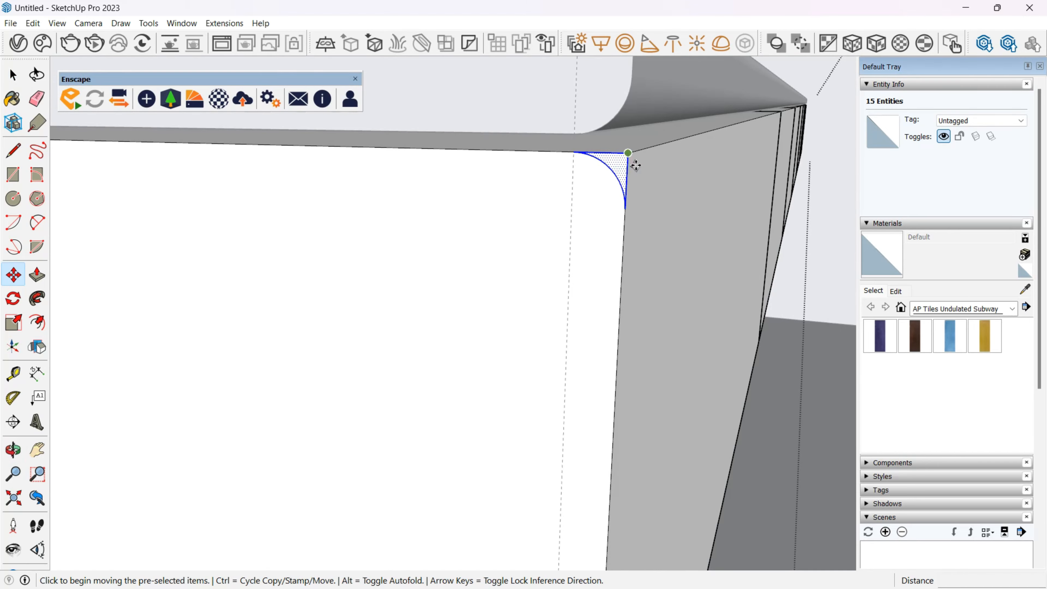
# Step: Copy the corner sliver profile from the end face to the upper front corners at the first two grooves
pyautogui.click(627, 153)
pyautogui.press('ctrl')
pyautogui.keyDown('shift'); pyautogui.moveTo(701, 177); pyautogui.dragTo(515, 289, button='middle'); pyautogui.keyUp('shift')
pyautogui.keyDown('shift'); pyautogui.moveTo(676, 251); pyautogui.dragTo(478, 330, button='middle'); pyautogui.keyUp('shift')
pyautogui.scroll(2, 463, 281)
pyautogui.click(444, 249)
pyautogui.click(443, 249)
pyautogui.keyDown('shift'); pyautogui.moveTo(614, 263); pyautogui.dragTo(350, 395, button='middle'); pyautogui.keyUp('shift')
pyautogui.scroll(4, 629, 200)
pyautogui.click(627, 193)
pyautogui.click(628, 193)
# Step: Copy the corner sliver profile to the upper front corner at the third groove
pyautogui.press('ctrl')
pyautogui.scroll(-5, 643, 198)
pyautogui.keyDown('shift'); pyautogui.moveTo(715, 180); pyautogui.dragTo(441, 328, button='middle'); pyautogui.keyUp('shift')
pyautogui.scroll(1, 439, 324)
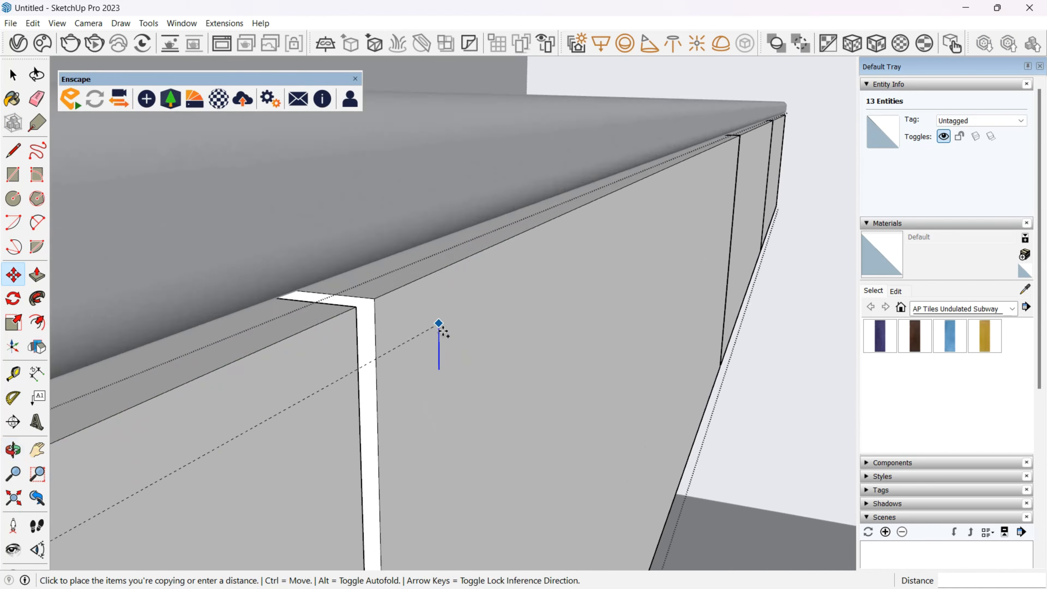
pyautogui.scroll(1, 441, 326)
pyautogui.click(357, 294)
pyautogui.press('ctrl')
pyautogui.scroll(1, 371, 296)
pyautogui.click(339, 297)
pyautogui.click(339, 298)
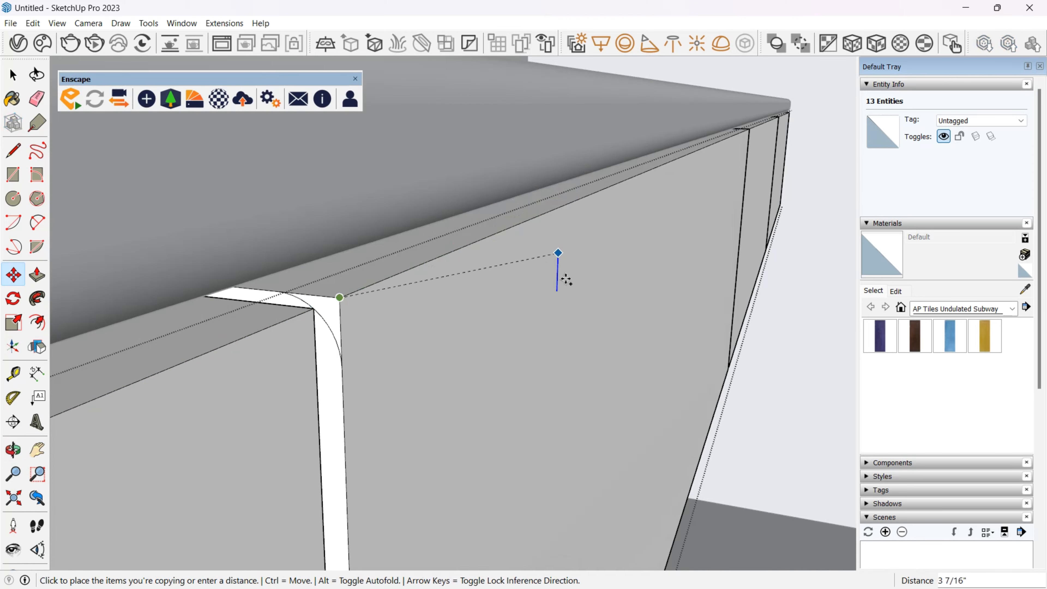
# Step: Copy the corner sliver profile to the upper front corners at the remaining two grooves toward the far end
pyautogui.keyDown('shift'); pyautogui.moveTo(677, 185); pyautogui.dragTo(493, 321, button='middle'); pyautogui.keyUp('shift')
pyautogui.scroll(5, 647, 209)
pyautogui.keyDown('shift'); pyautogui.moveTo(822, 79); pyautogui.dragTo(441, 351, button='middle'); pyautogui.keyUp('shift')
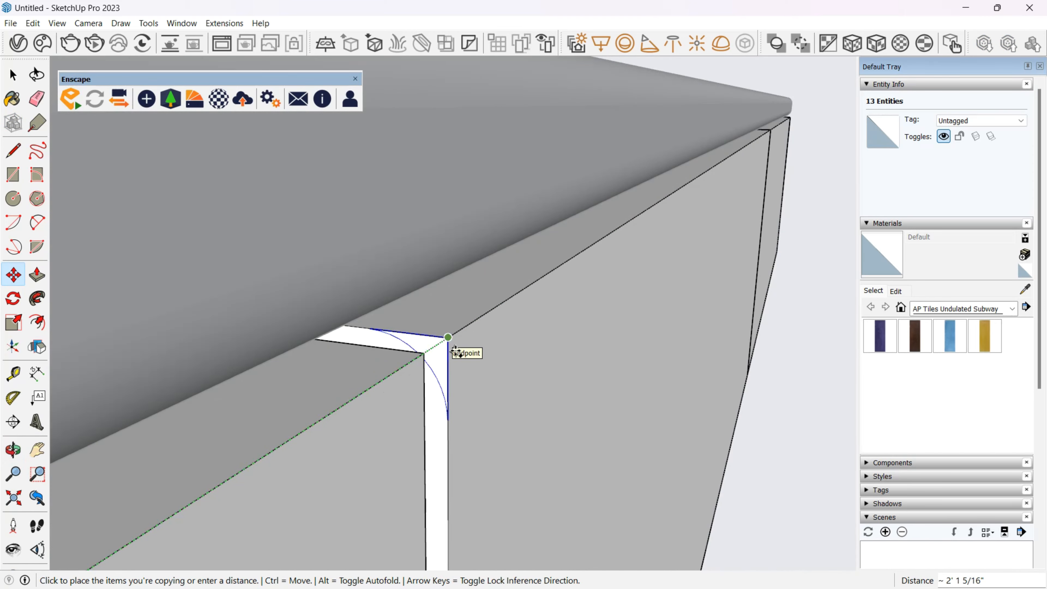
pyautogui.keyDown('shift'); pyautogui.moveTo(651, 195); pyautogui.dragTo(280, 462, button='middle'); pyautogui.keyUp('shift')
pyautogui.scroll(5, 461, 351)
pyautogui.scroll(-5, 383, 415)
pyautogui.keyDown('shift'); pyautogui.moveTo(383, 429); pyautogui.dragTo(474, 371, button='middle'); pyautogui.keyUp('shift')
pyautogui.scroll(1, 556, 234)
pyautogui.scroll(5, 488, 257)
pyautogui.click(488, 258)
pyautogui.scroll(6, 609, 265)
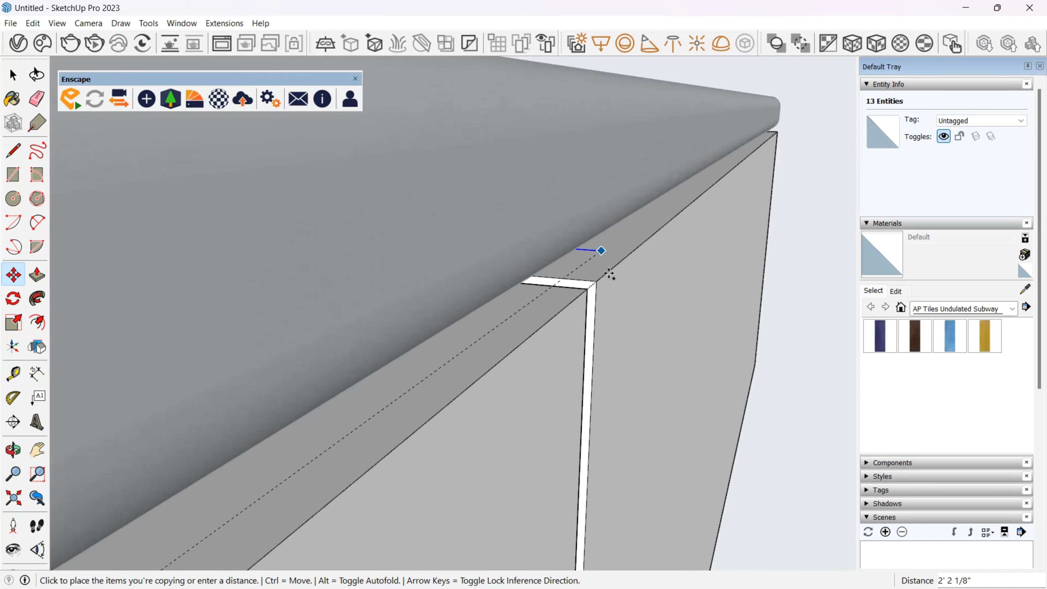
pyautogui.click(612, 283)
# Step: Round the farthest drawer front by running Follow Me with its corner profile around the front face's edges
pyautogui.scroll(-4, 541, 226)
pyautogui.press('space')
pyautogui.doubleClick(618, 287)
pyautogui.click(37, 298)
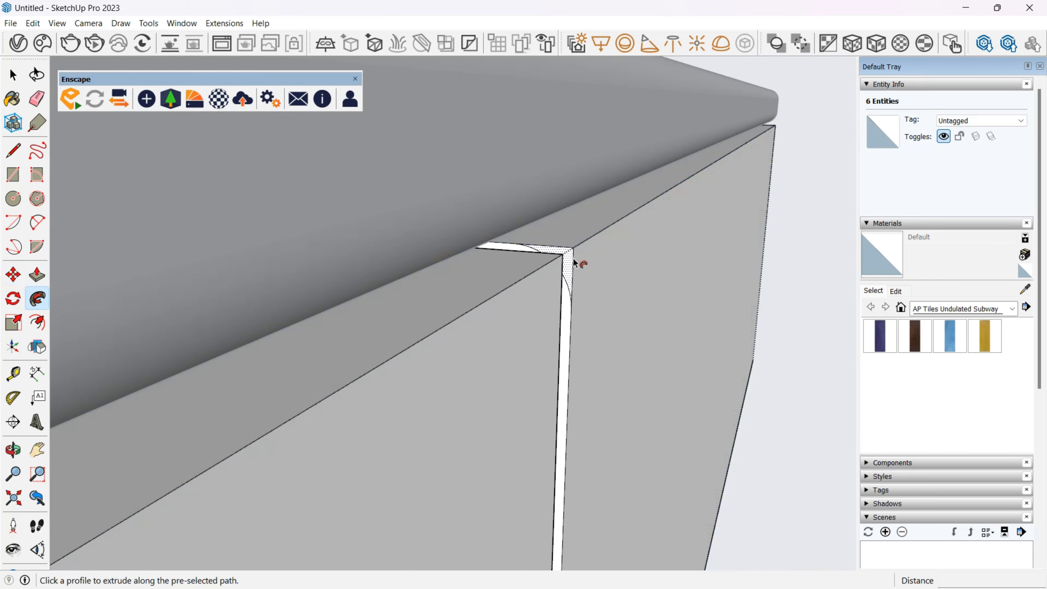
pyautogui.click(571, 262)
# Step: Round the second drawer front from the far end by running Follow Me with its corner profile around its face
pyautogui.scroll(-4, 586, 280)
pyautogui.scroll(-4, 552, 325)
pyautogui.keyDown('shift'); pyautogui.moveTo(330, 427); pyautogui.dragTo(466, 239, button='middle'); pyautogui.keyUp('shift')
pyautogui.scroll(2, 429, 303)
pyautogui.press('space')
pyautogui.doubleClick(433, 307)
pyautogui.click(37, 298)
pyautogui.scroll(3, 383, 282)
pyautogui.click(363, 298)
# Step: Round the third drawer front from the far end using Follow Me along its face perimeter
pyautogui.scroll(-4, 391, 348)
pyautogui.press('space')
pyautogui.doubleClick(377, 367)
pyautogui.scroll(4, 363, 231)
pyautogui.click(37, 298)
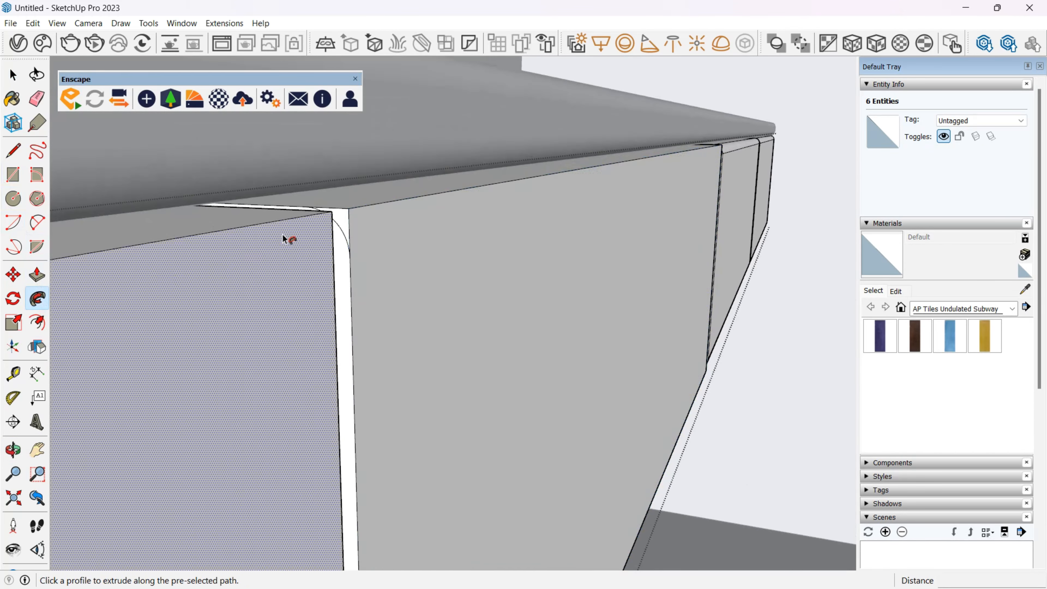
pyautogui.click(347, 218)
# Step: Round the fourth drawer front from the far end using Follow Me along its face perimeter
pyautogui.scroll(-4, 377, 276)
pyautogui.scroll(-3, 378, 277)
pyautogui.keyDown('shift'); pyautogui.moveTo(378, 277); pyautogui.dragTo(570, 231, button='middle'); pyautogui.keyUp('shift')
pyautogui.scroll(-2, 571, 230)
pyautogui.press('space')
pyautogui.doubleClick(480, 260)
pyautogui.scroll(4, 463, 243)
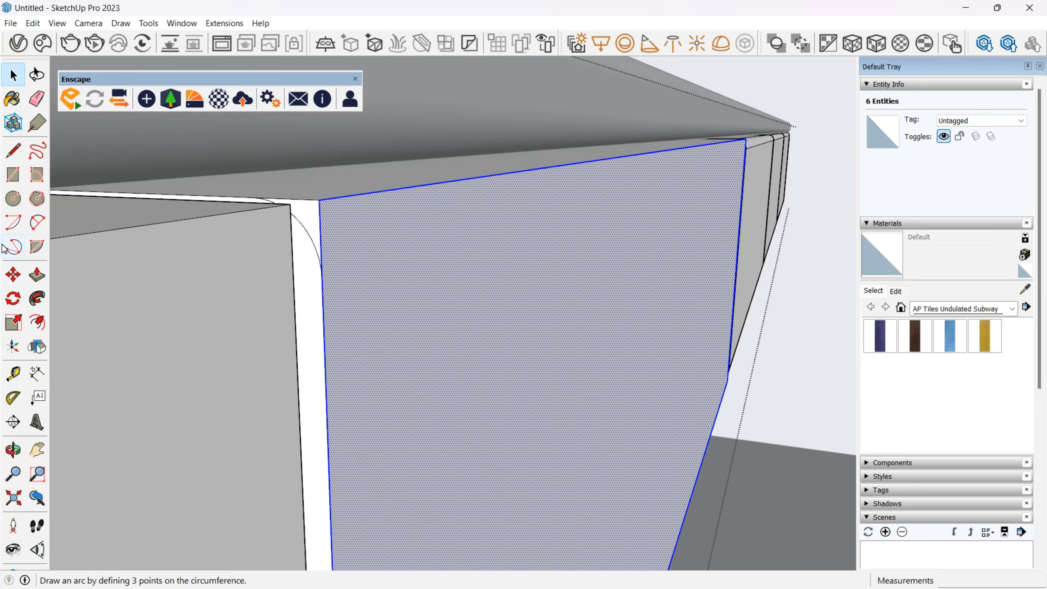
pyautogui.click(36, 298)
pyautogui.click(318, 213)
# Step: Round the drawer front next to the near end one using Follow Me with its corner profile
pyautogui.scroll(5, 338, 238)
pyautogui.moveTo(342, 243); pyautogui.dragTo(643, 222, button='middle')
pyautogui.scroll(-5, 306, 344)
pyautogui.scroll(-5, 643, 223)
pyautogui.keyDown('shift'); pyautogui.moveTo(357, 344); pyautogui.dragTo(497, 234, button='middle'); pyautogui.keyUp('shift')
pyautogui.scroll(4, 412, 248)
pyautogui.press('space')
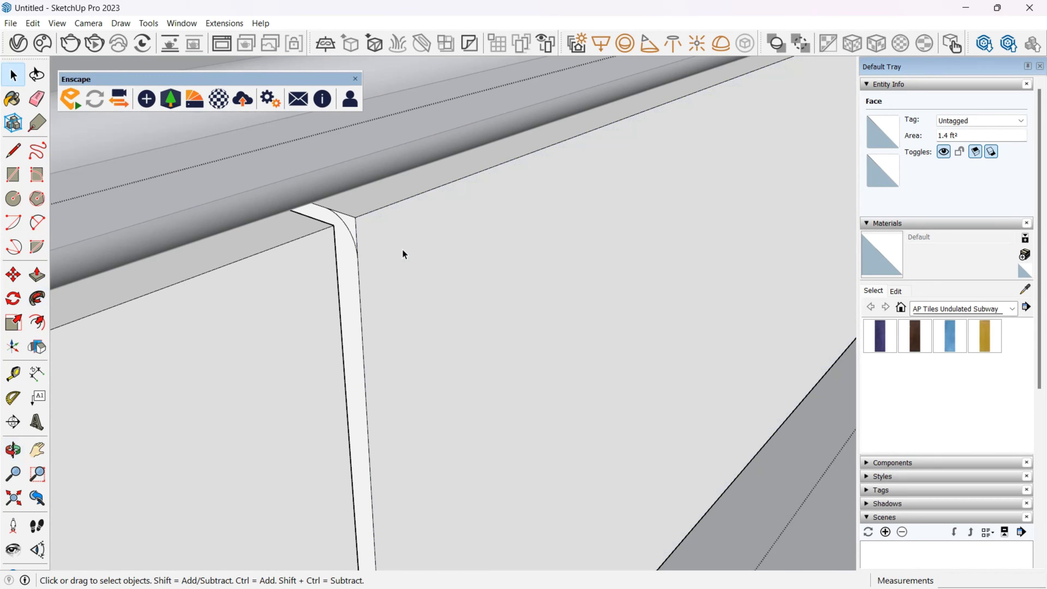
pyautogui.doubleClick(404, 248)
pyautogui.hotkey('shift', 'f')
pyautogui.click(351, 223)
# Step: Round the near end drawer front by sweeping its corner profile around the front face with Follow Me
pyautogui.scroll(-4, 386, 268)
pyautogui.keyDown('shift'); pyautogui.moveTo(206, 367); pyautogui.dragTo(388, 306, button='middle'); pyautogui.keyUp('shift')
pyautogui.scroll(4, 309, 287)
pyautogui.keyDown('shift'); pyautogui.moveTo(318, 286); pyautogui.dragTo(357, 284, button='middle'); pyautogui.keyUp('shift')
pyautogui.press('space')
pyautogui.doubleClick(367, 268)
pyautogui.click(42, 290)
pyautogui.click(324, 245)
# Step: Draw an edge across the corner of the near end drawer front and delete the leftover face beside it
pyautogui.scroll(4, 330, 250)
pyautogui.scroll(-3, 358, 283)
pyautogui.scroll(2, 357, 282)
pyautogui.press('l')
pyautogui.click(358, 315)
pyautogui.click(447, 272)
pyautogui.press('e')
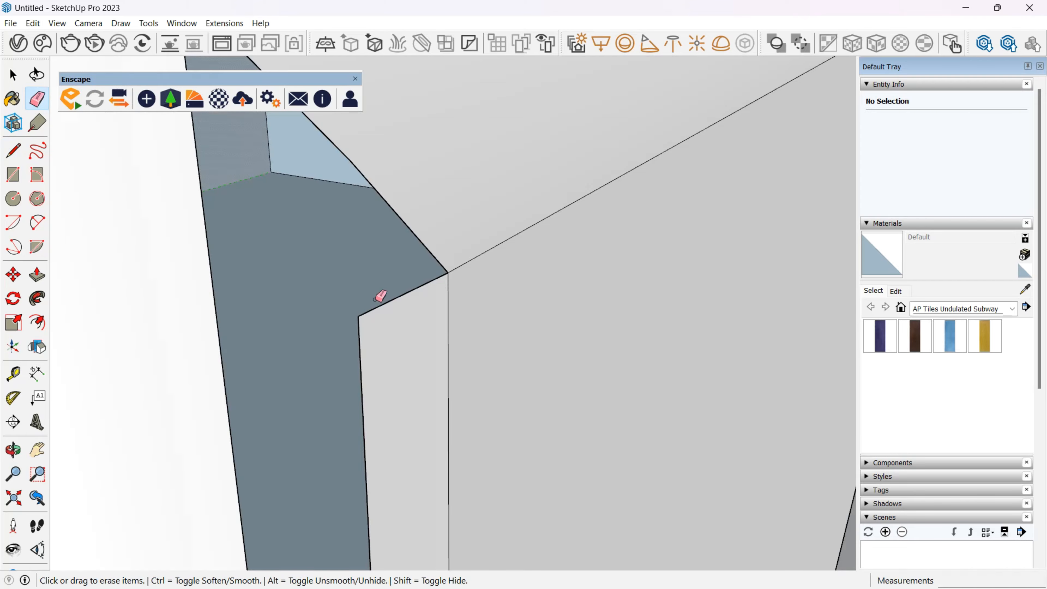
pyautogui.press('space')
pyautogui.click(381, 314)
pyautogui.press('Delete')
pyautogui.scroll(-5, 522, 281)
pyautogui.keyDown('shift'); pyautogui.moveTo(523, 281); pyautogui.dragTo(421, 231, button='middle'); pyautogui.keyUp('shift')
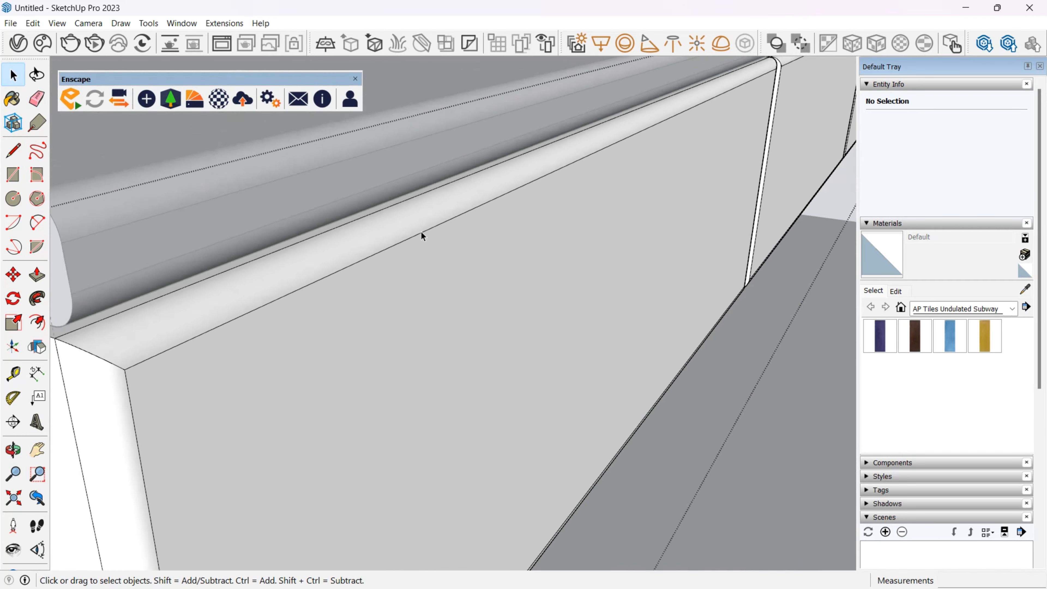
# Step: Examine the rounded, grooved drawer fronts and the countertop from several angles
pyautogui.scroll(-4, 421, 232)
pyautogui.click(741, 566)
pyautogui.scroll(-5, 577, 413)
pyautogui.moveTo(577, 396); pyautogui.dragTo(598, 242, button='middle')
pyautogui.scroll(4, 604, 382)
pyautogui.moveTo(588, 351); pyautogui.dragTo(633, 294, button='middle')
pyautogui.scroll(-4, 571, 416)
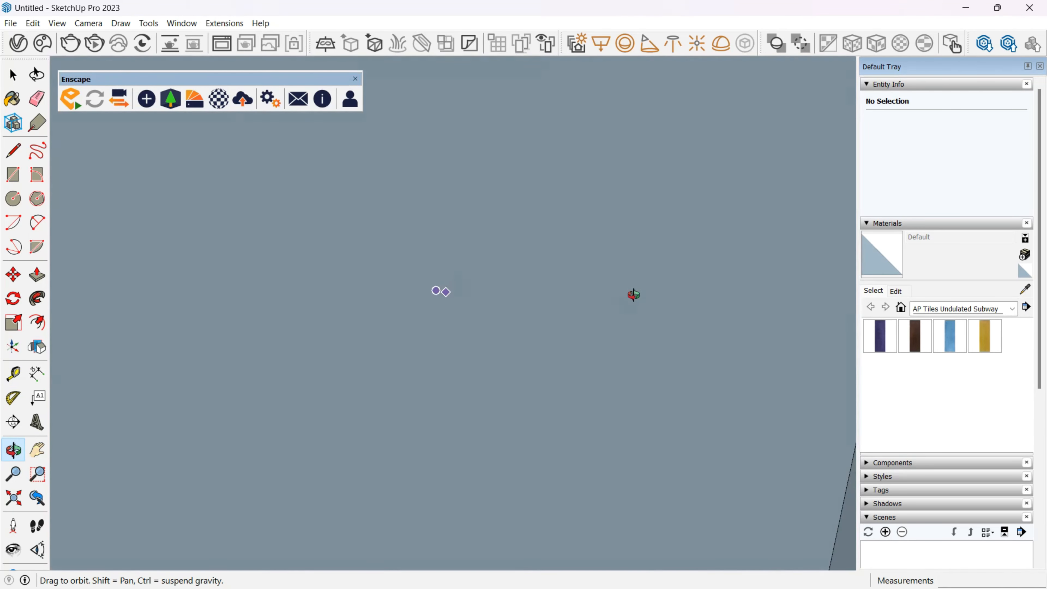
pyautogui.moveTo(746, 266); pyautogui.dragTo(619, 297, button='middle')
pyautogui.moveTo(430, 461); pyautogui.dragTo(633, 353, button='middle')
pyautogui.moveTo(633, 353); pyautogui.dragTo(648, 336)
pyautogui.scroll(2, 648, 336)
pyautogui.moveTo(643, 350); pyautogui.dragTo(568, 376, button='middle')
# Step: Select the countertop and cabinet groups together
pyautogui.press('space')
pyautogui.click(568, 376)
pyautogui.keyDown('shift'); pyautogui.click(548, 345); pyautogui.keyUp('shift')
pyautogui.rightClick(548, 345)
pyautogui.click(833, 475)
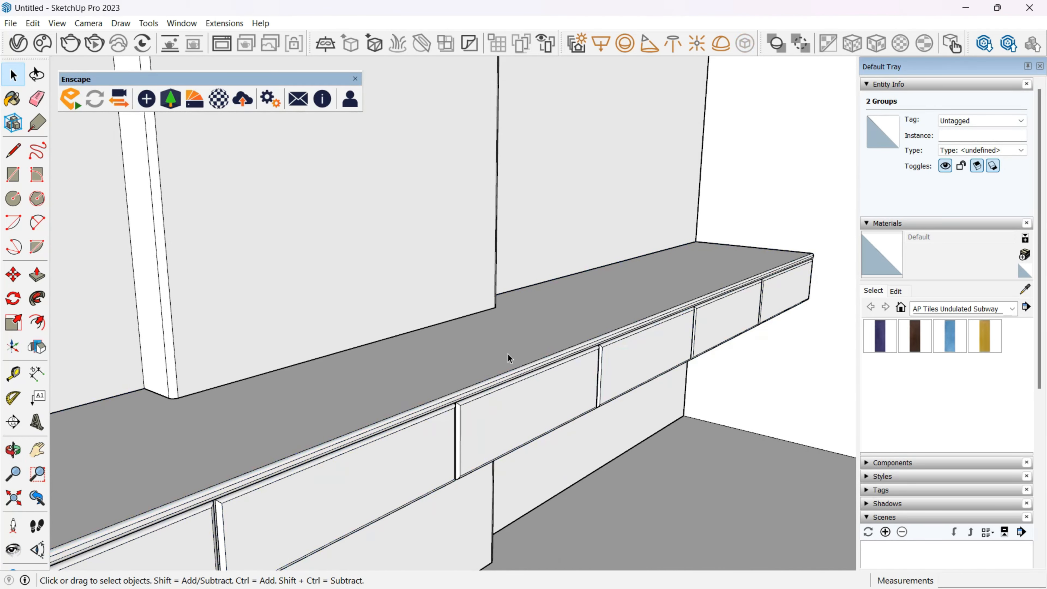
# Step: Place a section plane on the outer face of the room's front wall
pyautogui.scroll(5, 407, 367)
pyautogui.moveTo(364, 395); pyautogui.dragTo(680, 297, button='middle')
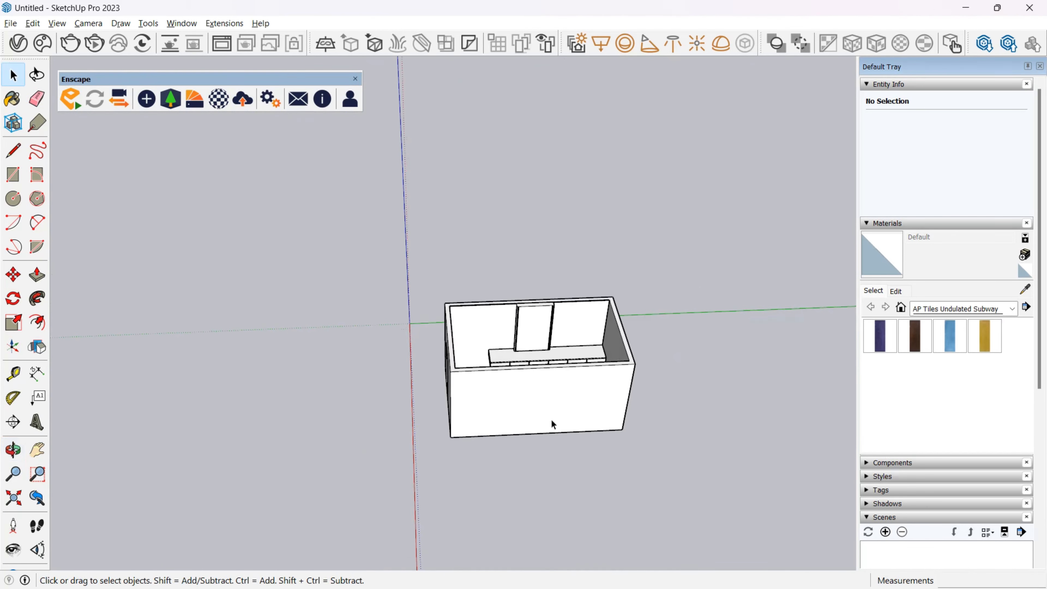
pyautogui.scroll(3, 550, 418)
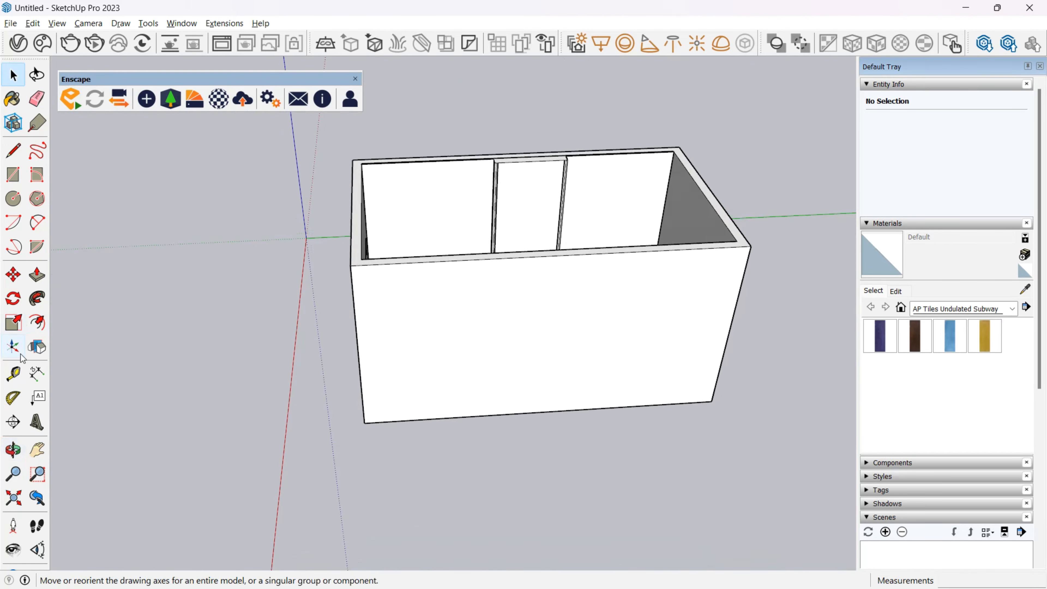
pyautogui.click(13, 422)
pyautogui.click(566, 323)
pyautogui.click(612, 340)
# Step: Move the section plane into the room so it cuts away the front wall
pyautogui.click(319, 263)
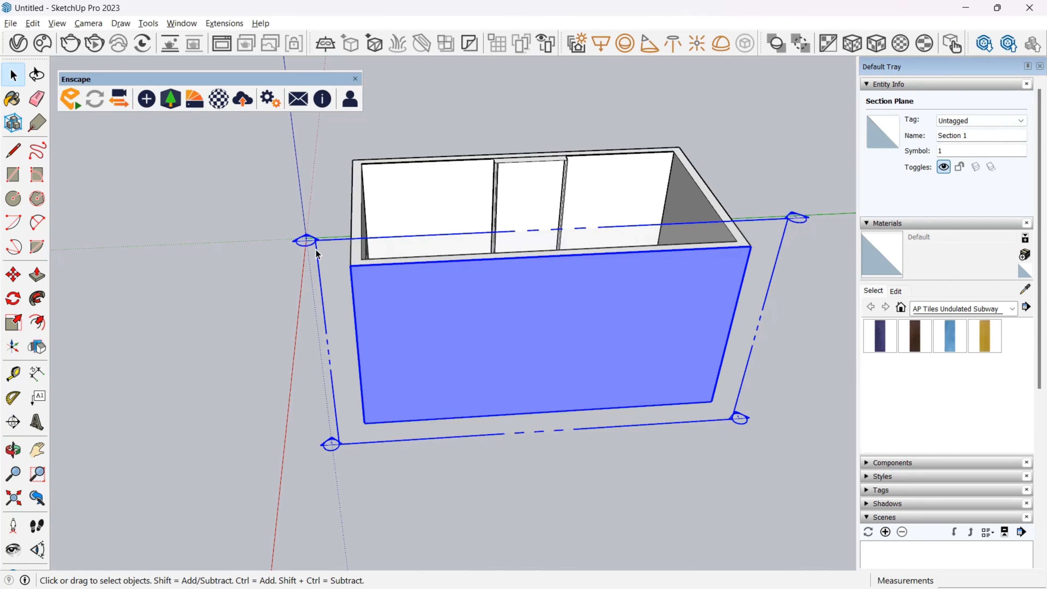
pyautogui.press('m')
pyautogui.click(306, 377)
pyautogui.click(315, 375)
pyautogui.press('space')
# Step: Push a rectangular door opening through the room's side wall
pyautogui.moveTo(381, 342); pyautogui.dragTo(798, 311, button='middle')
pyautogui.scroll(5, 470, 361)
pyautogui.moveTo(474, 361); pyautogui.dragTo(631, 338, button='middle')
pyautogui.press('p')
pyautogui.click(617, 341)
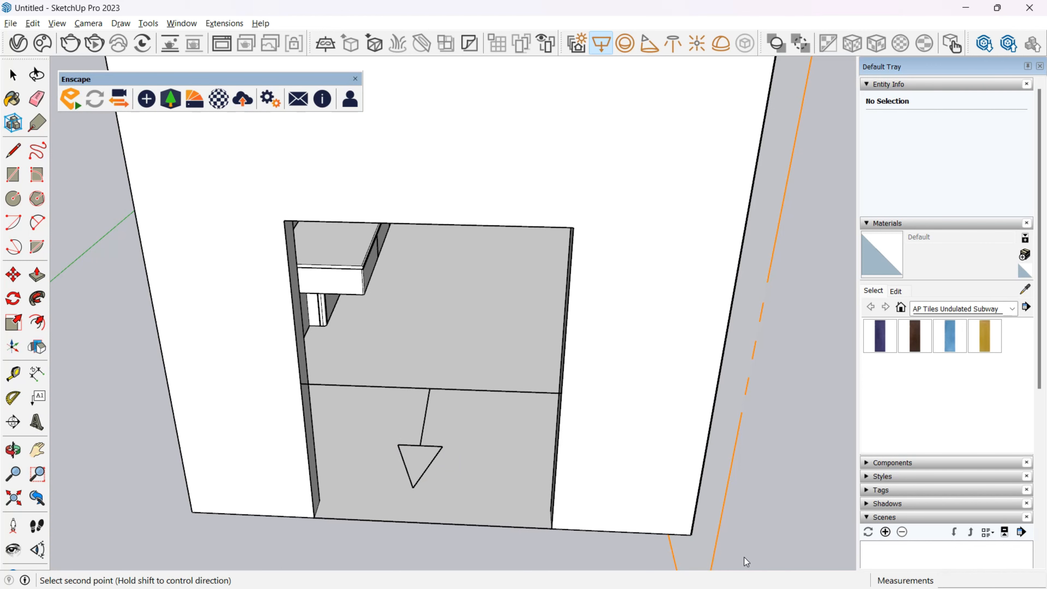
# Step: Move the rectangle light from the side wall's door opening to just outside the room
pyautogui.click(419, 432)
pyautogui.press('m')
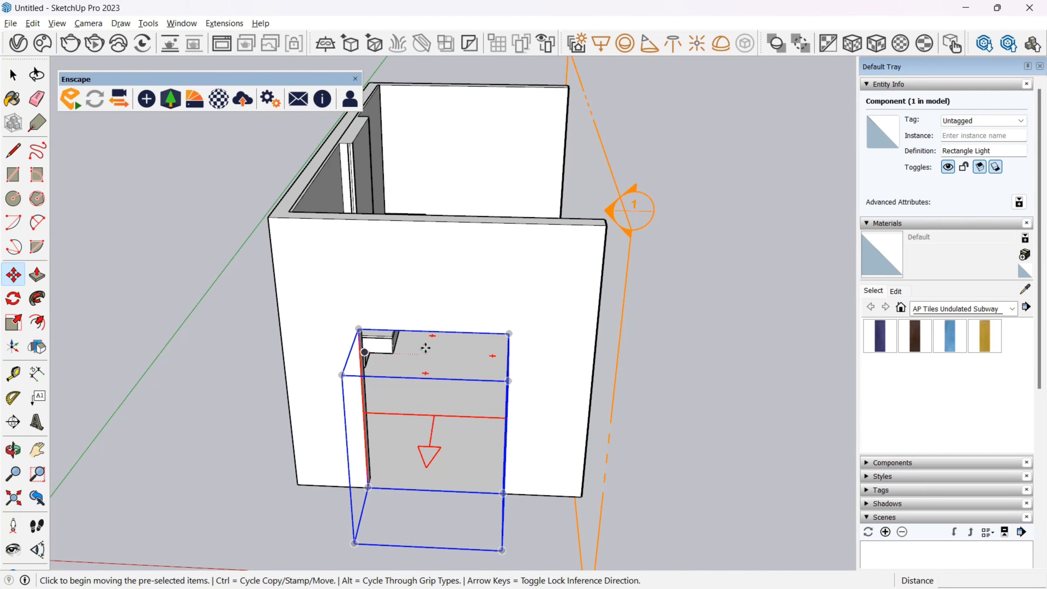
pyautogui.scroll(-3, 438, 389)
pyautogui.moveTo(438, 388); pyautogui.dragTo(383, 395, button='middle')
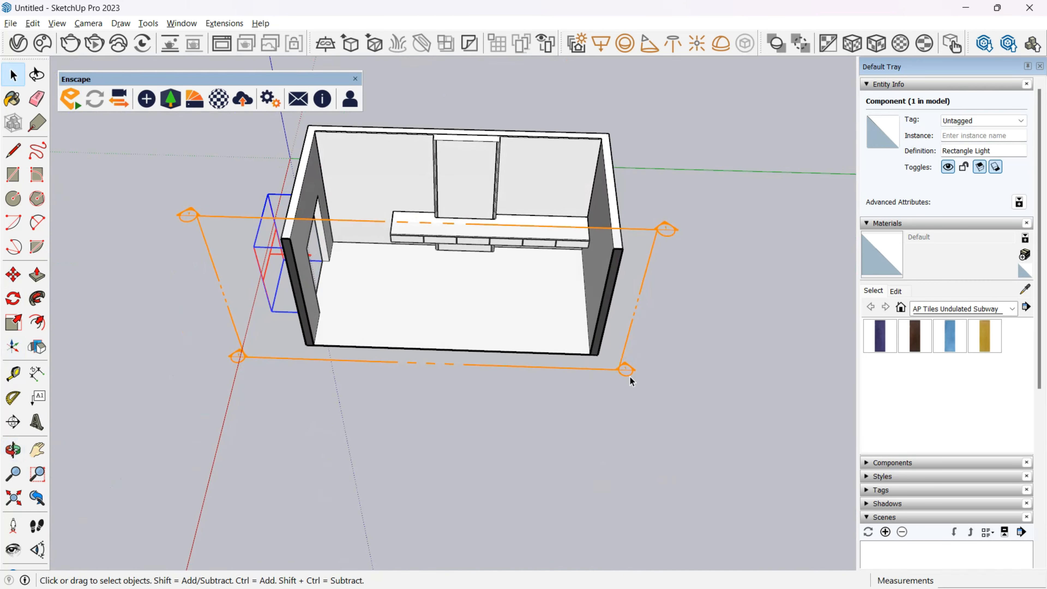
# Step: Move the section plane outward until it stands in front of the room
pyautogui.click(629, 377)
pyautogui.press('m')
pyautogui.click(630, 378)
pyautogui.click(664, 422)
pyautogui.press('space')
# Step: Draw a rectangle across the outer corners of the room's open top and group it as a ceiling
pyautogui.moveTo(329, 157); pyautogui.dragTo(362, 263, button='middle')
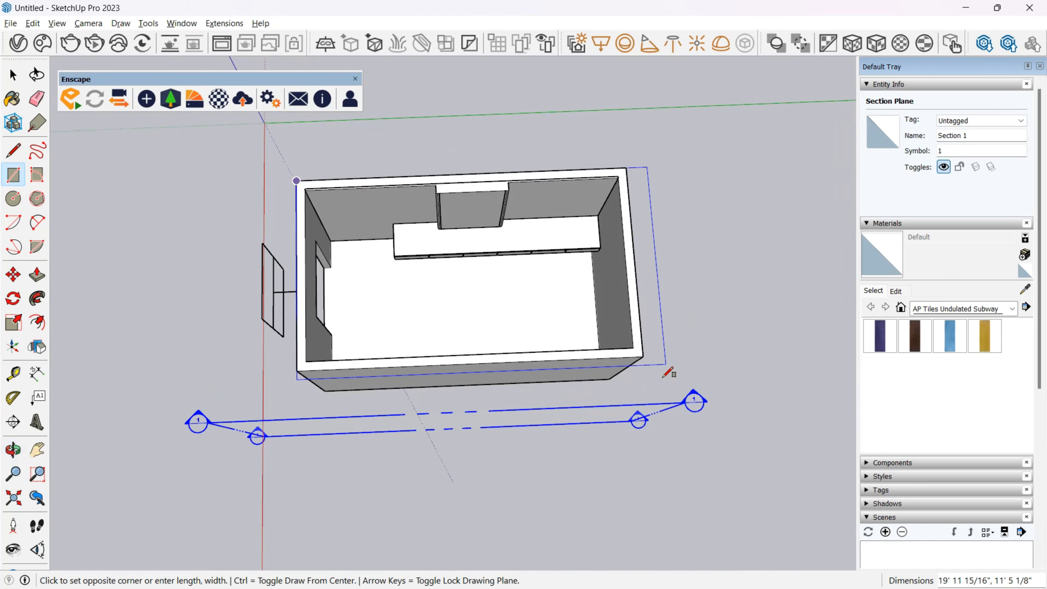
pyautogui.click(643, 356)
pyautogui.press('space')
pyautogui.doubleClick(503, 296)
pyautogui.hotkey('ctrl', 'g')
# Step: Open the ceiling group for editing and extrude its face upward by 6
pyautogui.doubleClick(503, 297)
pyautogui.press('p')
pyautogui.click(500, 305)
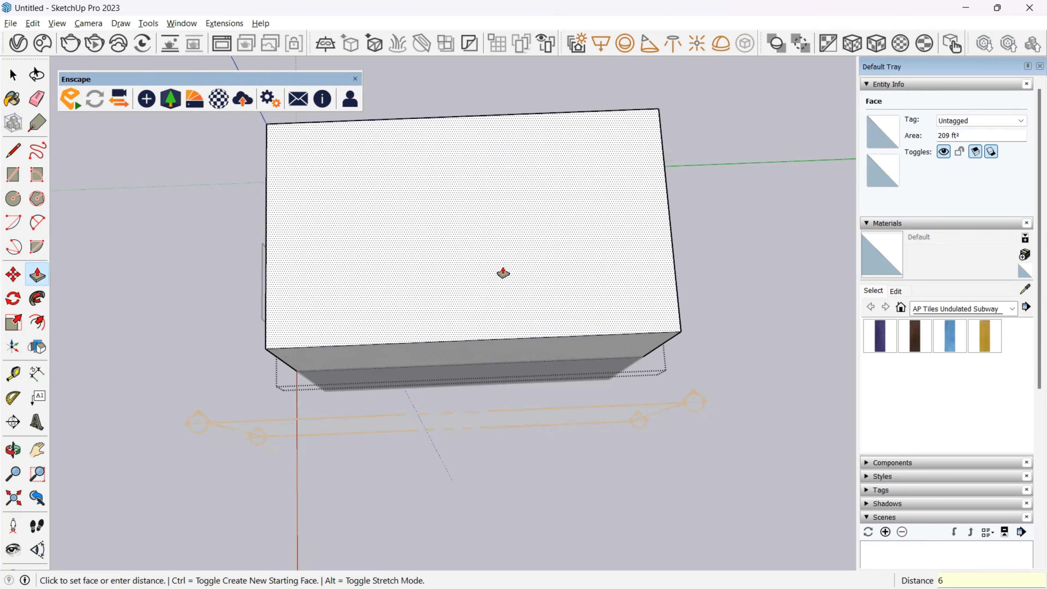
pyautogui.click(490, 302)
# Step: Place a second V-Ray rectangle light on the underside of the ceiling, in front of the wall panel
pyautogui.moveTo(491, 301); pyautogui.dragTo(535, 274, button='middle')
pyautogui.moveTo(531, 324); pyautogui.dragTo(561, 241)
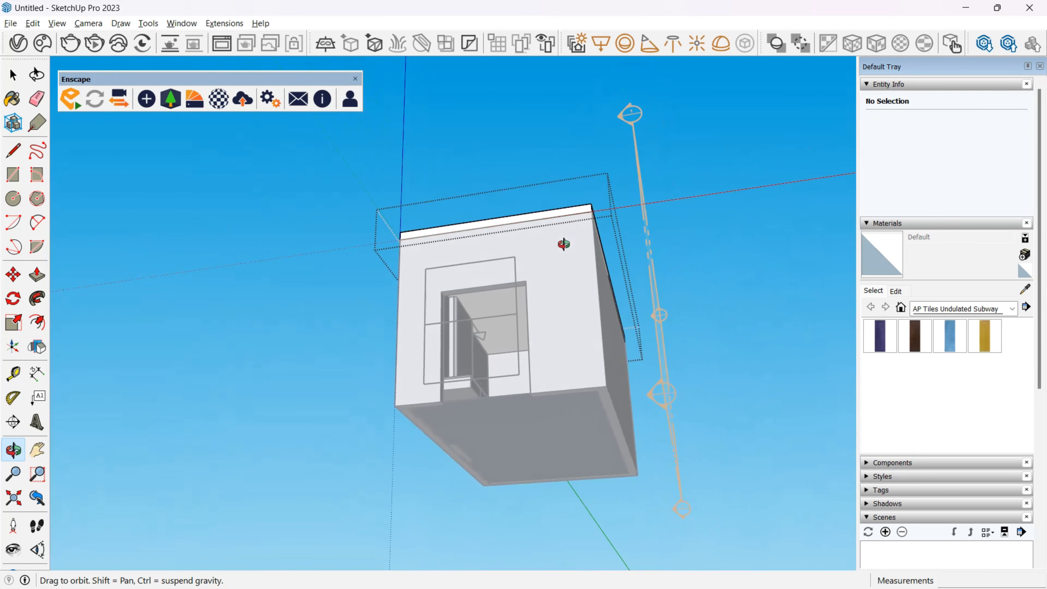
pyautogui.press('space')
pyautogui.scroll(10, 510, 299)
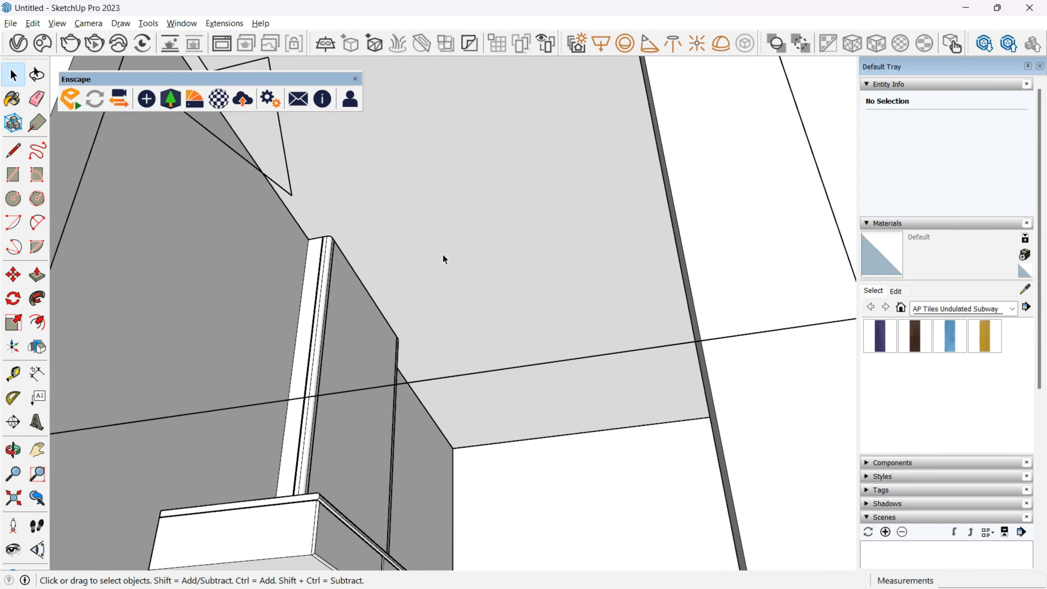
pyautogui.moveTo(443, 255); pyautogui.dragTo(579, 57, button='middle')
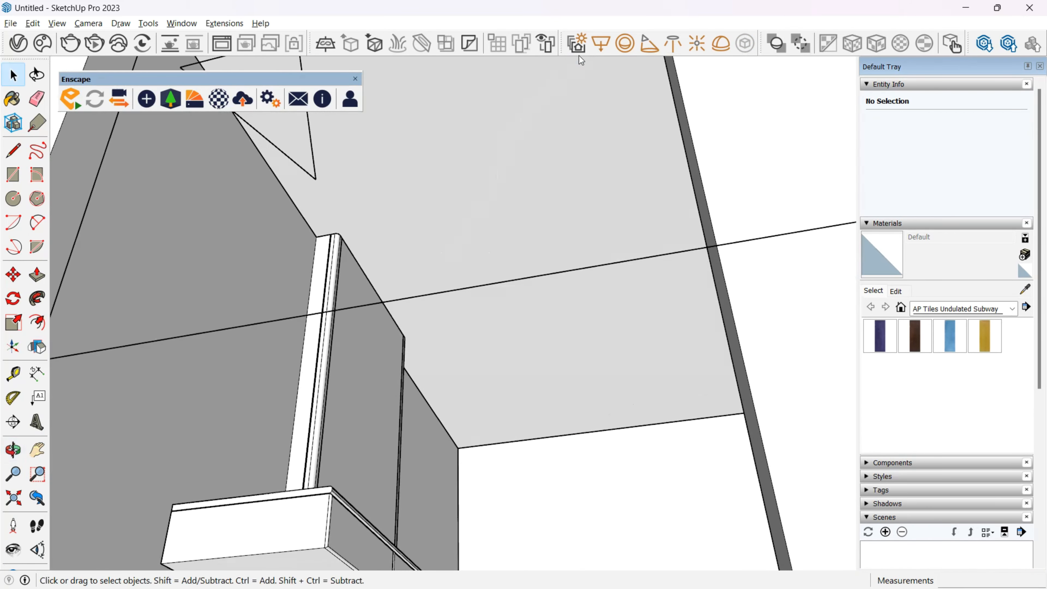
pyautogui.click(611, 308)
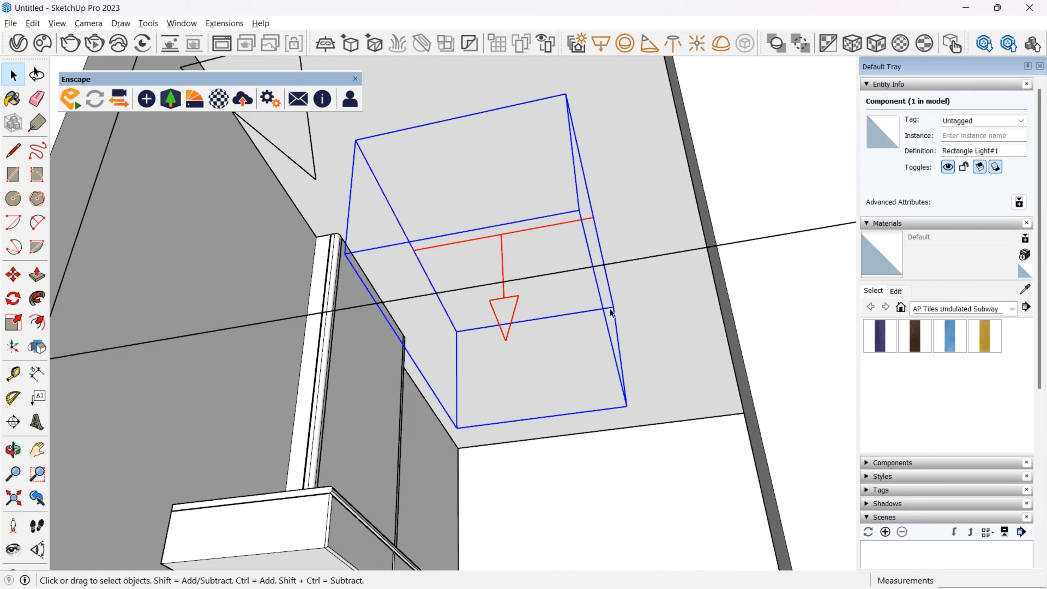
# Step: Move the section plane inward to the front of the room so it cuts the box open
pyautogui.moveTo(611, 310); pyautogui.dragTo(534, 359, button='middle')
pyautogui.scroll(-6, 577, 396)
pyautogui.moveTo(633, 422); pyautogui.dragTo(717, 483, button='middle')
pyautogui.click(743, 500)
pyautogui.press('m')
pyautogui.click(742, 502)
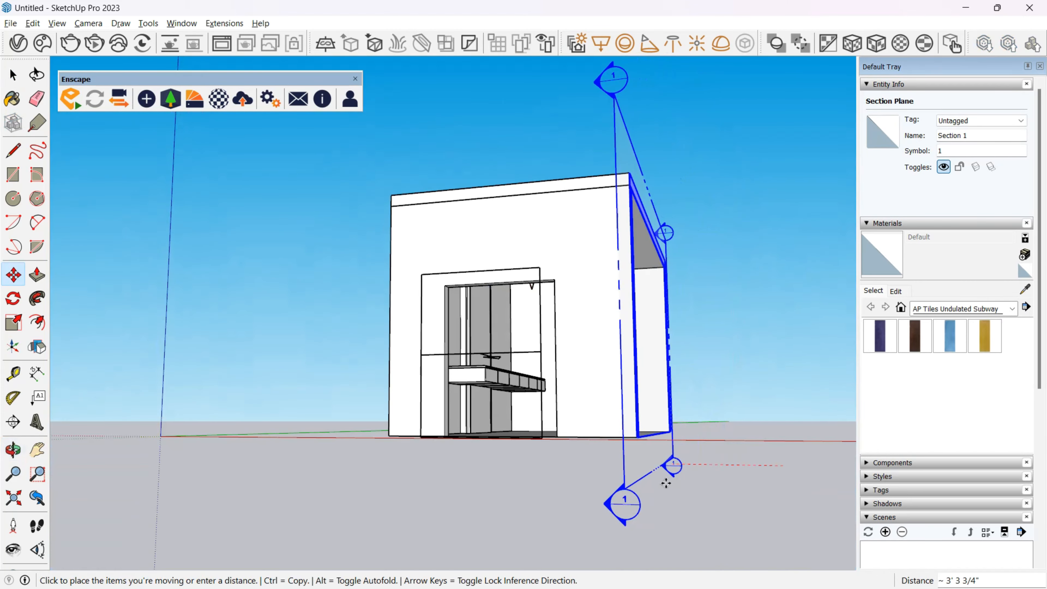
pyautogui.click(654, 483)
# Step: Frame the wall panel and floating cabinet from the front and save the view as a scene
pyautogui.moveTo(501, 491); pyautogui.dragTo(554, 474, button='middle')
pyautogui.press('space')
pyautogui.scroll(10, 556, 332)
pyautogui.moveTo(557, 332); pyautogui.dragTo(529, 371, button='middle')
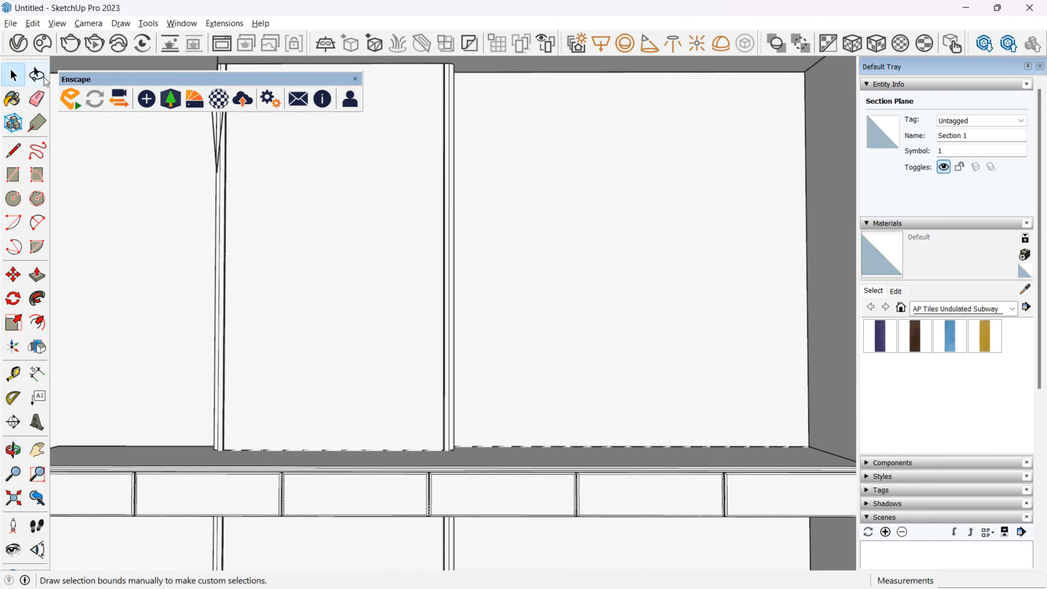
pyautogui.click(886, 532)
pyautogui.click(535, 360)
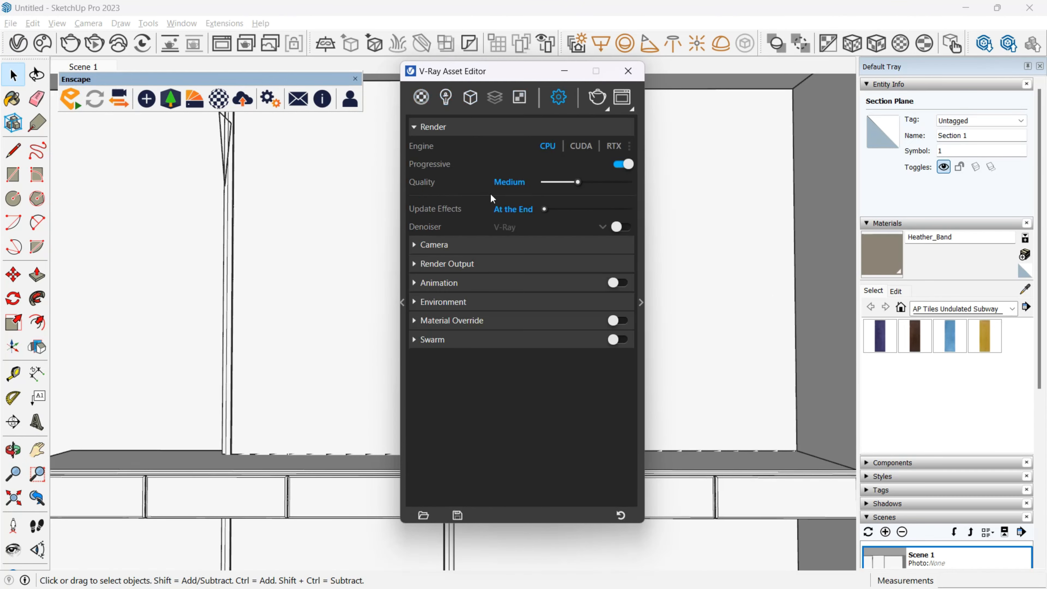
# Step: Set the V-Ray output width to 1920, quality to High+ and effects updates to Rapid, and start a render
pyautogui.click(529, 264)
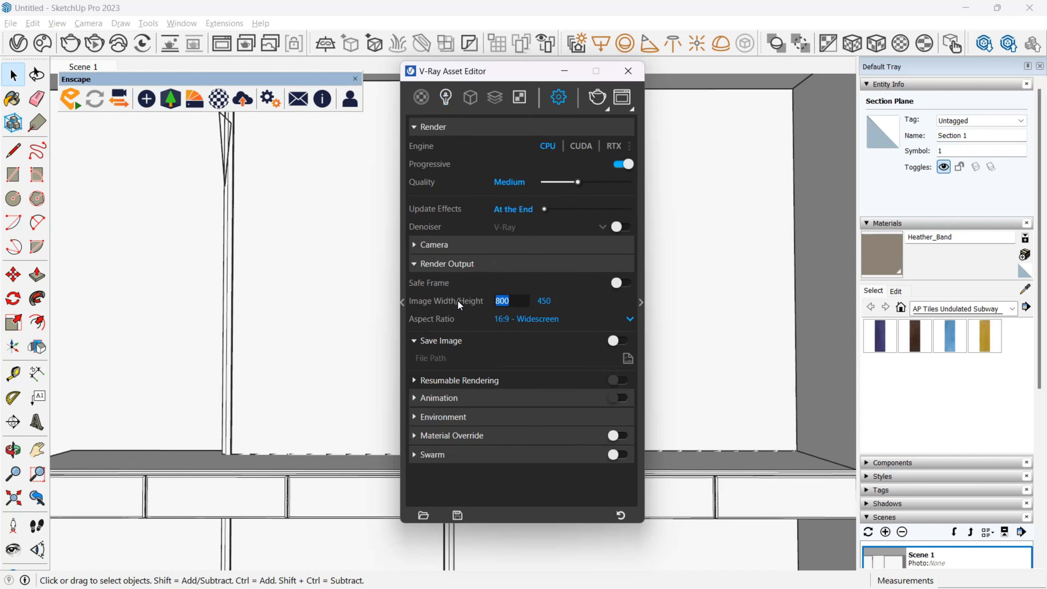
pyautogui.write('1920')
pyautogui.press('Return')
pyautogui.click(593, 99)
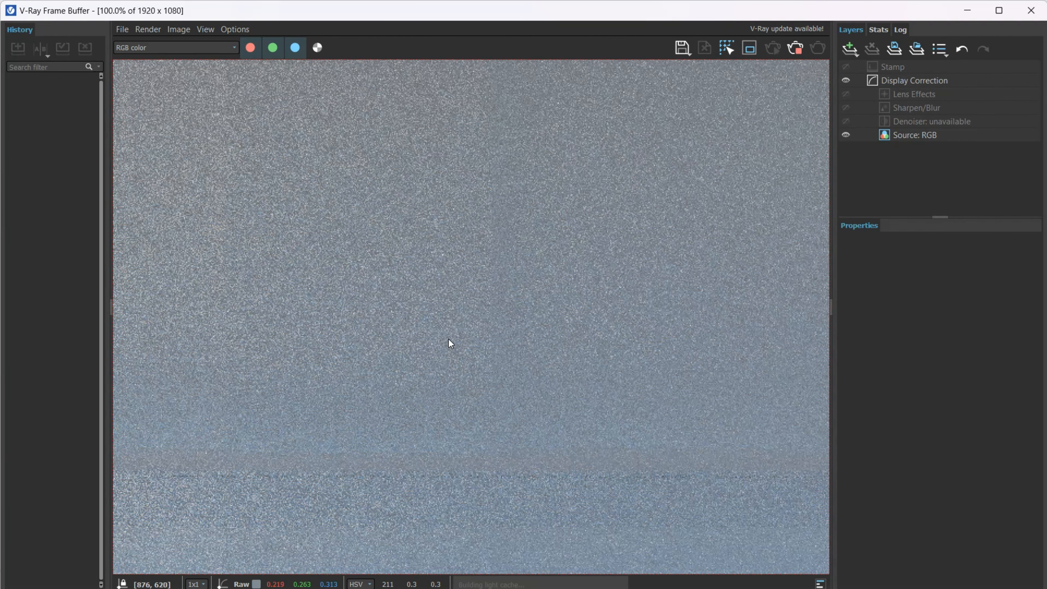
pyautogui.scroll(-1, 448, 339)
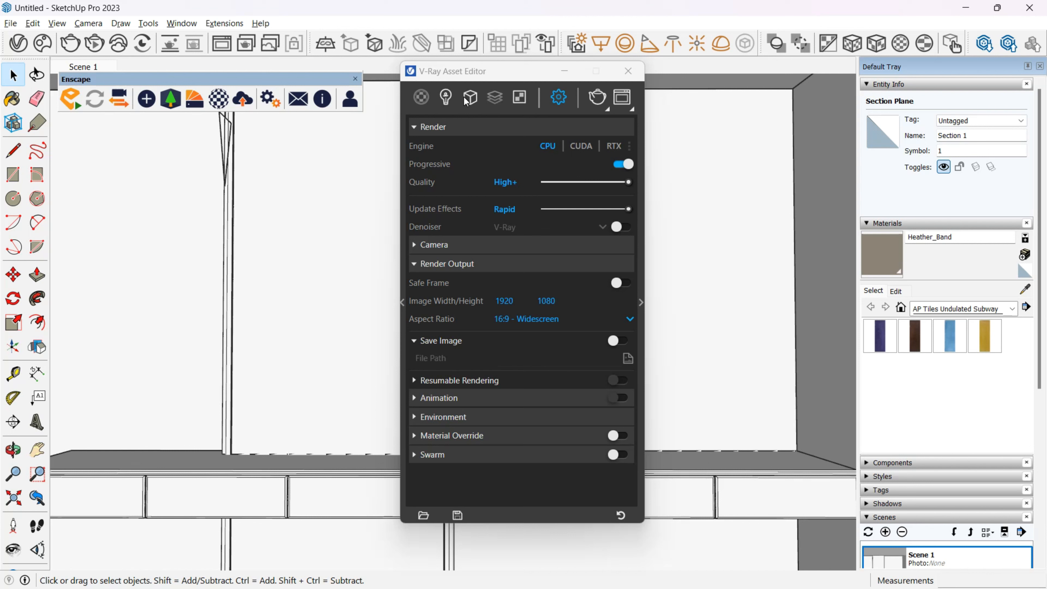
# Step: Turn off the SunLight in the V-Ray lights list
pyautogui.click(446, 96)
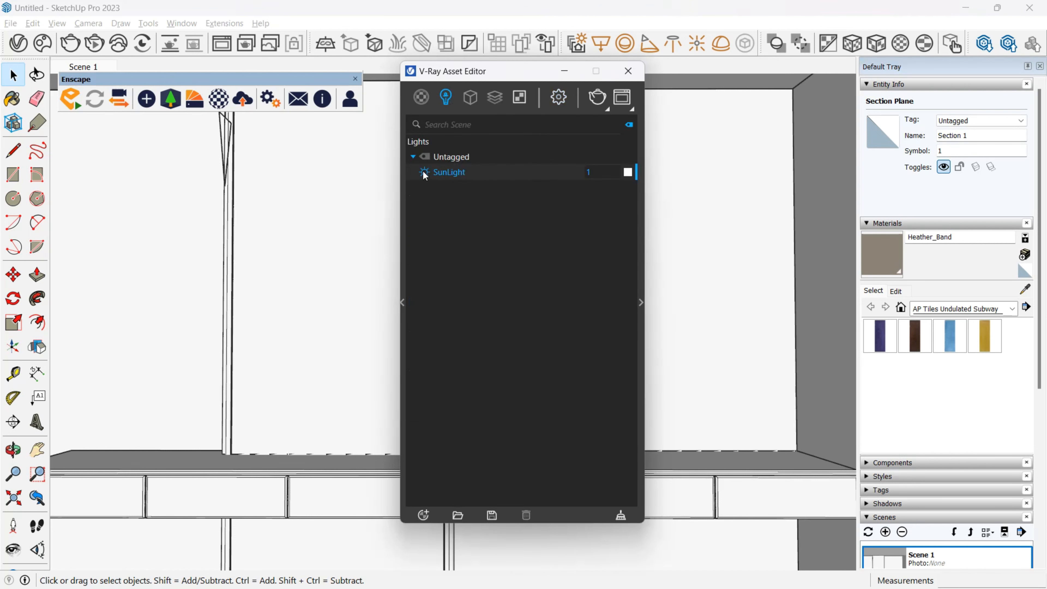
pyautogui.click(558, 97)
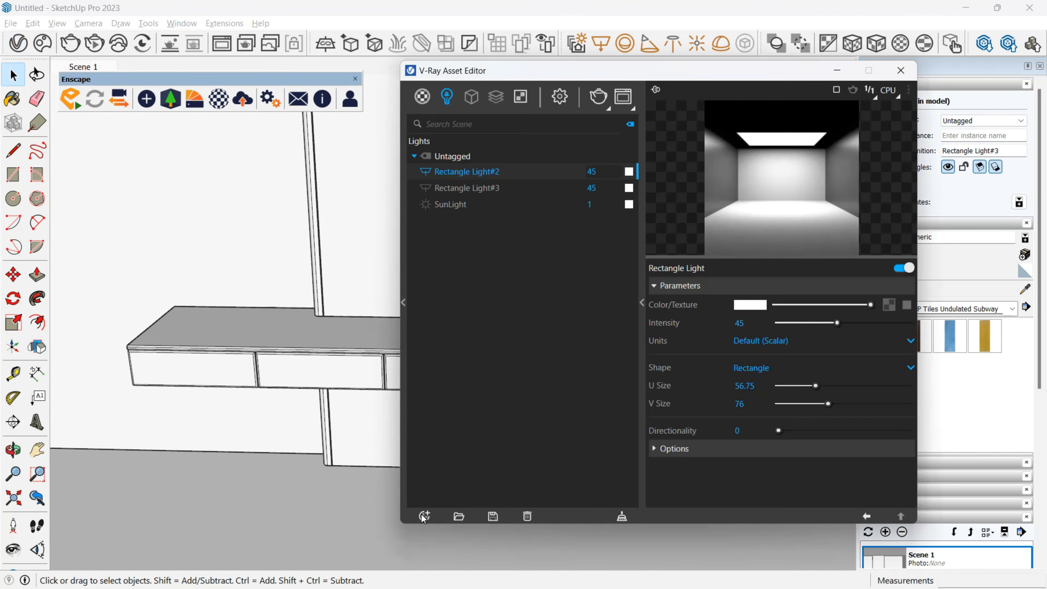
# Step: Create new generic V-Ray materials and name two of them wall and table
pyautogui.click(424, 516)
pyautogui.click(533, 283)
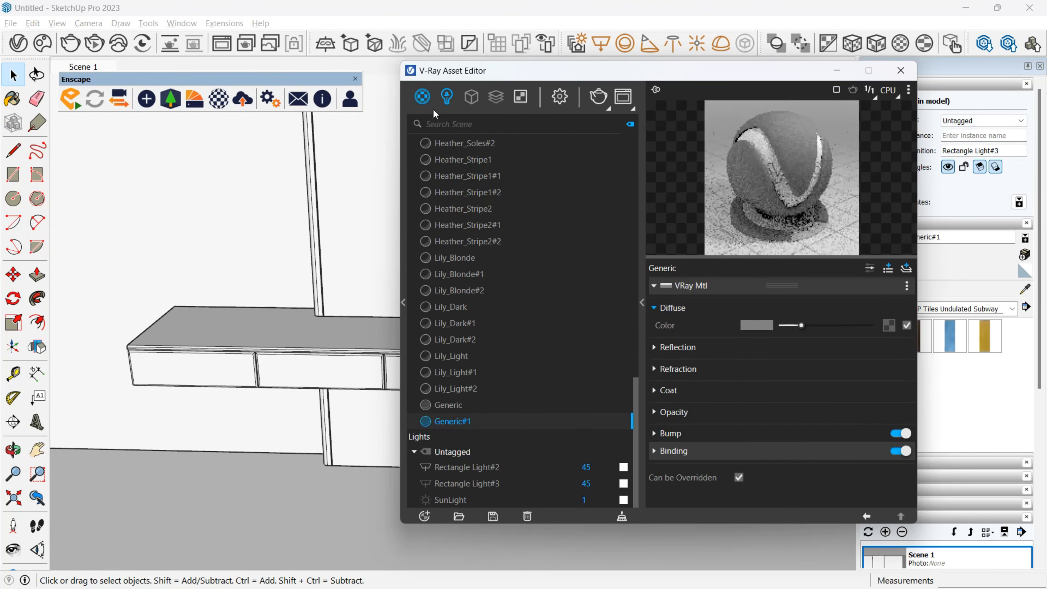
pyautogui.click(424, 516)
pyautogui.click(535, 474)
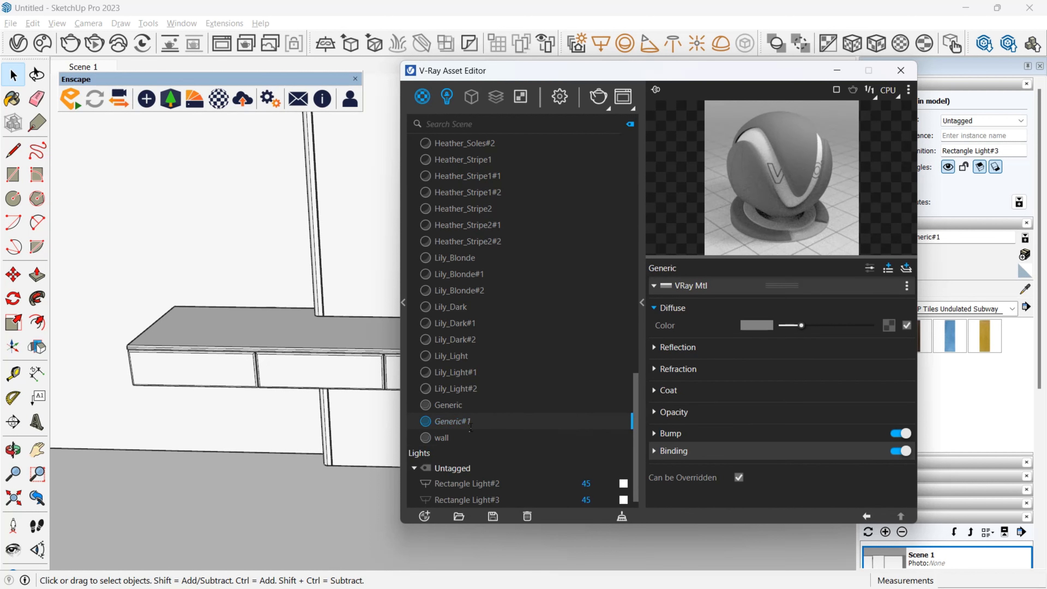
# Step: Preview the wall material on a wall sample and set its diffuse colour to a muted beige
pyautogui.click(908, 89)
pyautogui.click(840, 182)
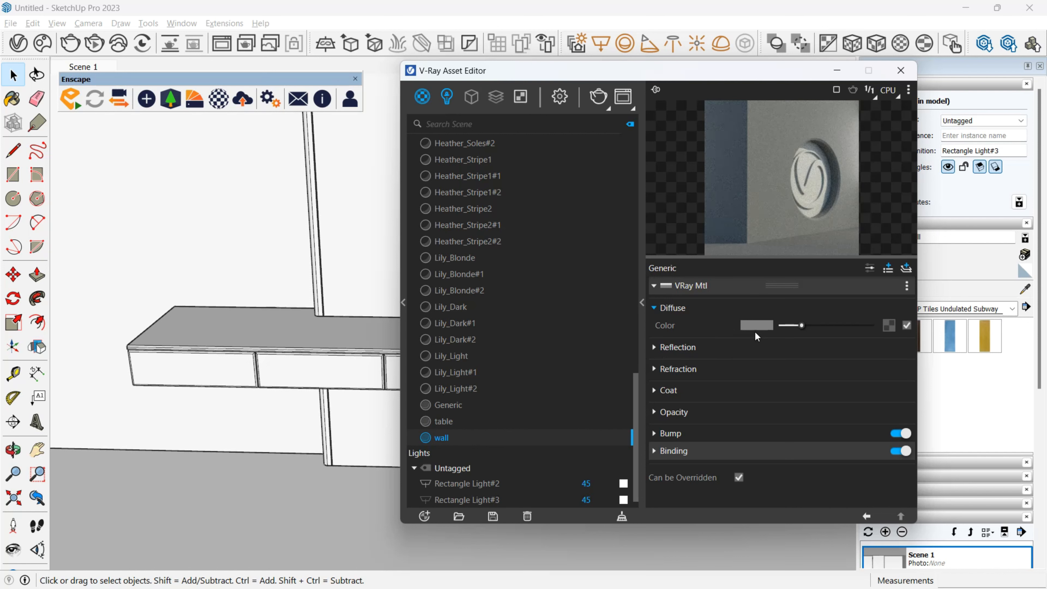
pyautogui.click(757, 325)
pyautogui.moveTo(371, 177); pyautogui.dragTo(317, 124)
pyautogui.click(309, 161)
pyautogui.click(440, 165)
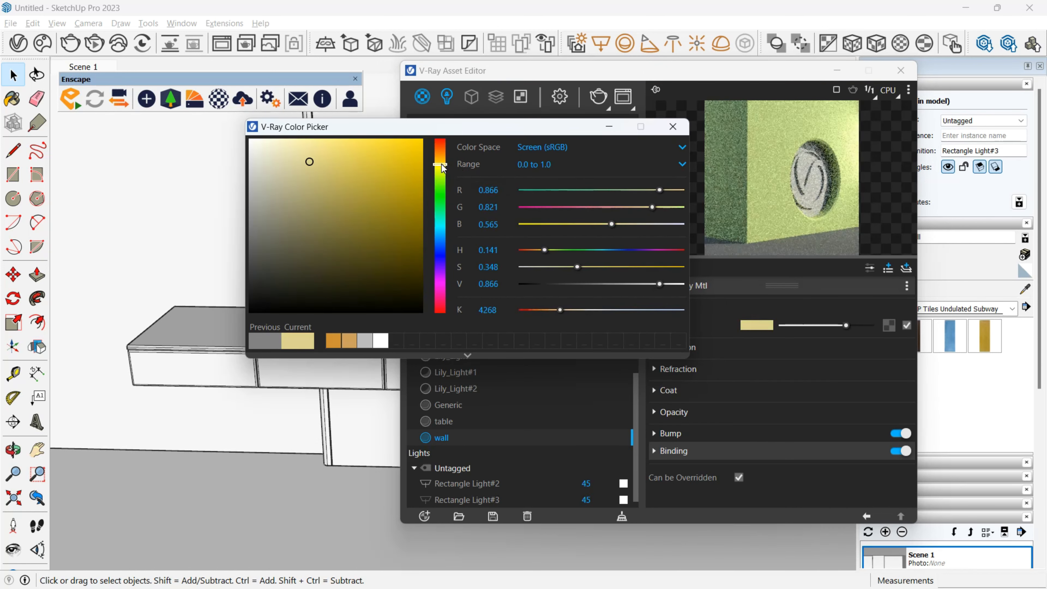
pyautogui.click(258, 186)
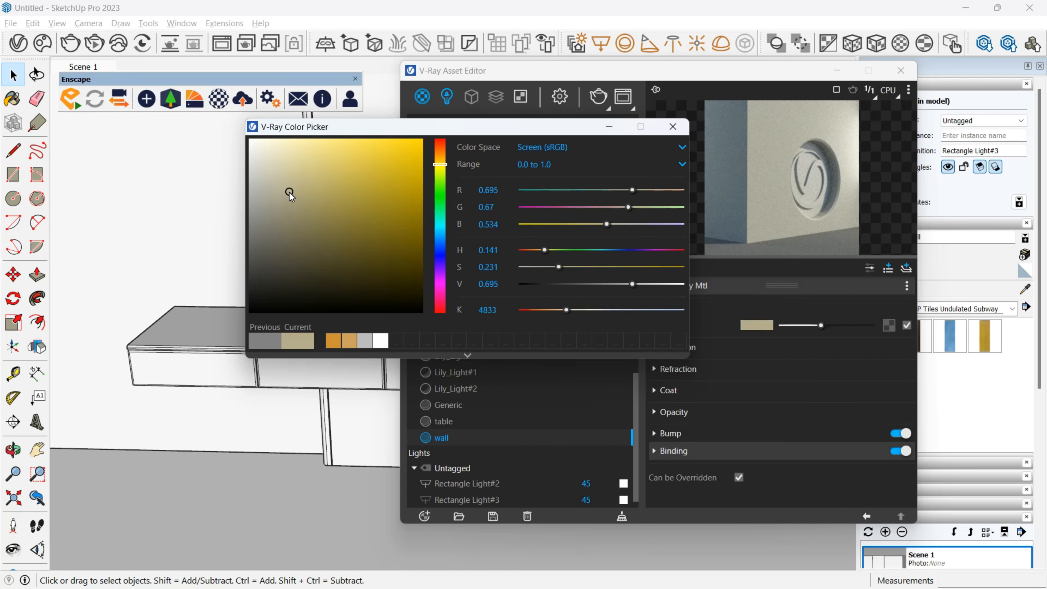
pyautogui.click(672, 126)
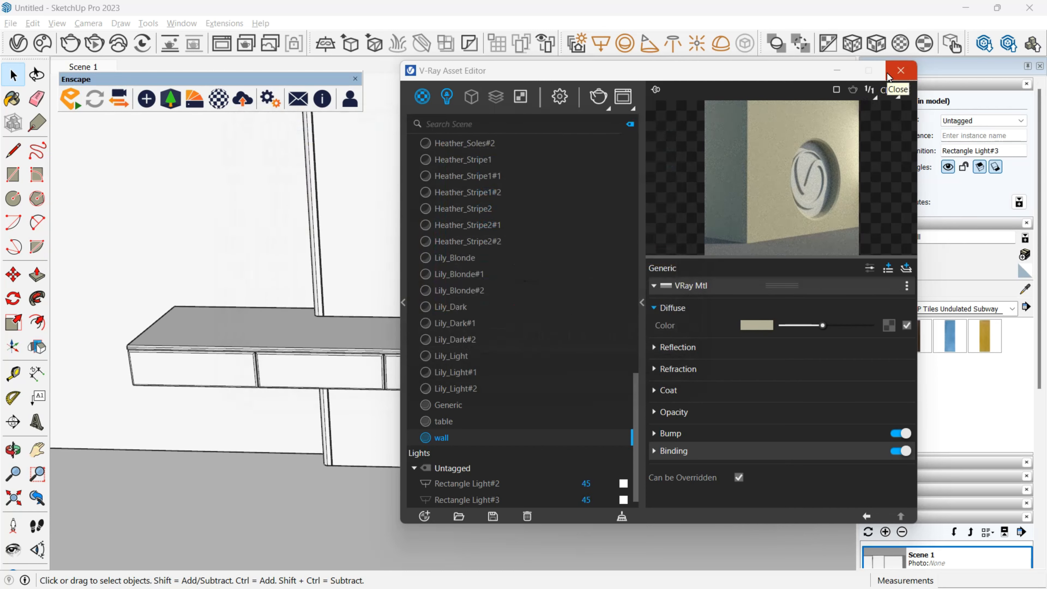
# Step: Paint the back wall group with its raised panel using the wall material
pyautogui.click(887, 74)
pyautogui.scroll(-8, 582, 179)
pyautogui.moveTo(581, 180); pyautogui.dragTo(566, 240, button='middle')
pyautogui.scroll(8, 478, 235)
pyautogui.click(458, 230)
pyautogui.press('b')
pyautogui.click(498, 248)
pyautogui.press('space')
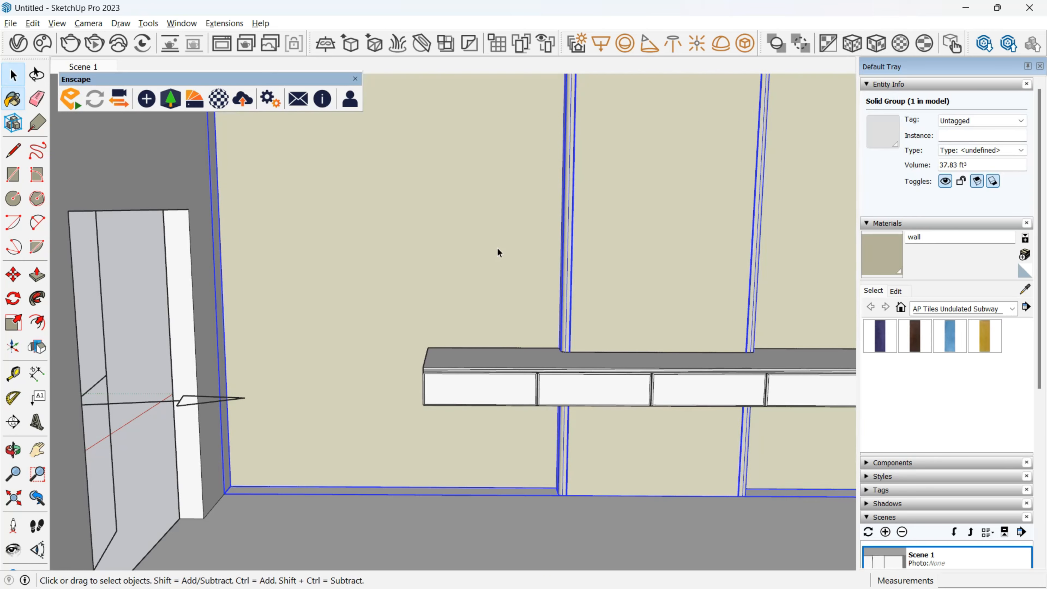
# Step: Set the table material's diffuse colour to a soft grey-green
pyautogui.moveTo(497, 248); pyautogui.dragTo(572, 272, button='middle')
pyautogui.scroll(5, 670, 351)
pyautogui.moveTo(671, 350); pyautogui.dragTo(614, 346, button='middle')
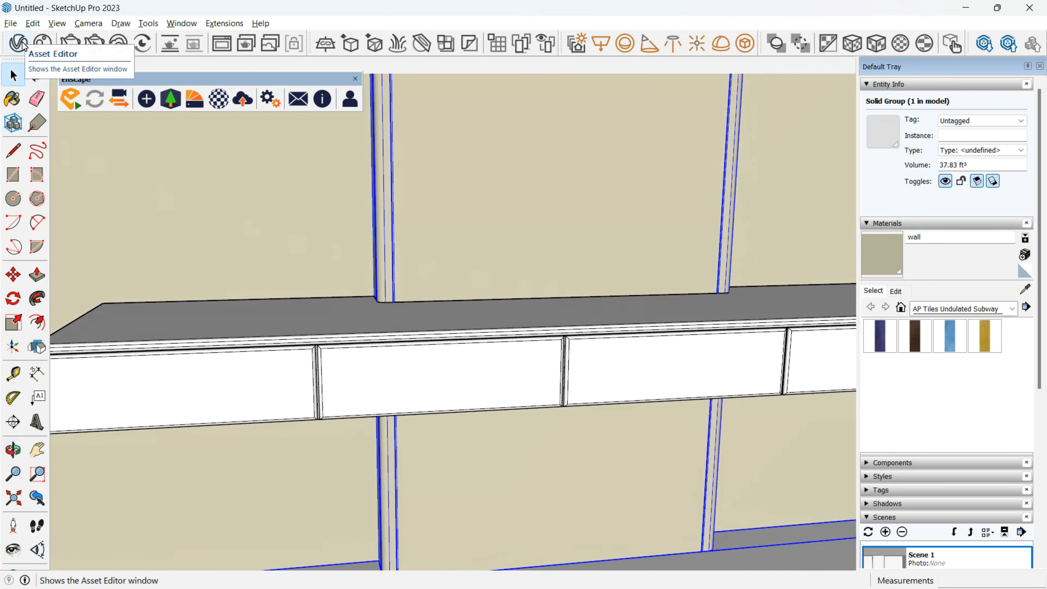
pyautogui.click(18, 42)
pyautogui.click(443, 421)
pyautogui.click(757, 325)
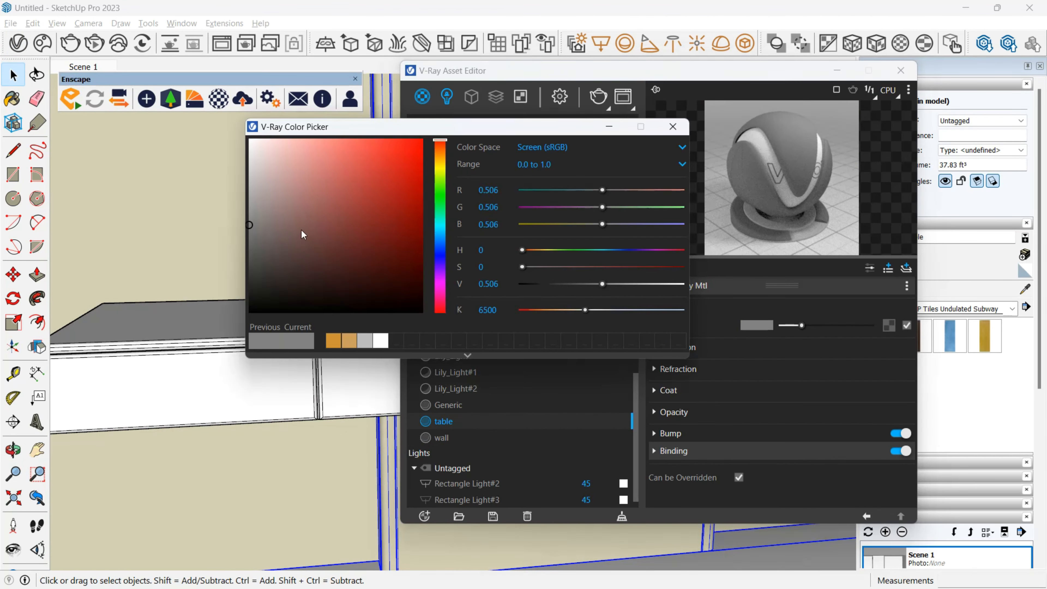
pyautogui.click(438, 169)
pyautogui.moveTo(290, 206); pyautogui.dragTo(248, 220)
pyautogui.click(440, 209)
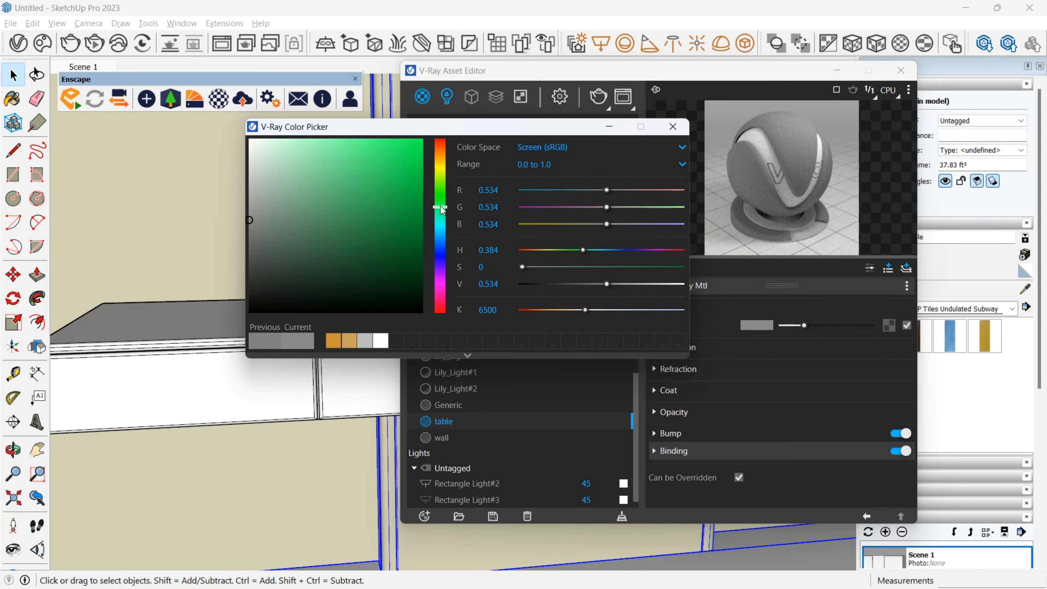
pyautogui.moveTo(267, 221)
pyautogui.mouseDown()
pyautogui.moveTo(257, 210)
pyautogui.moveTo(271, 196)
pyautogui.moveTo(263, 208)
pyautogui.mouseUp()
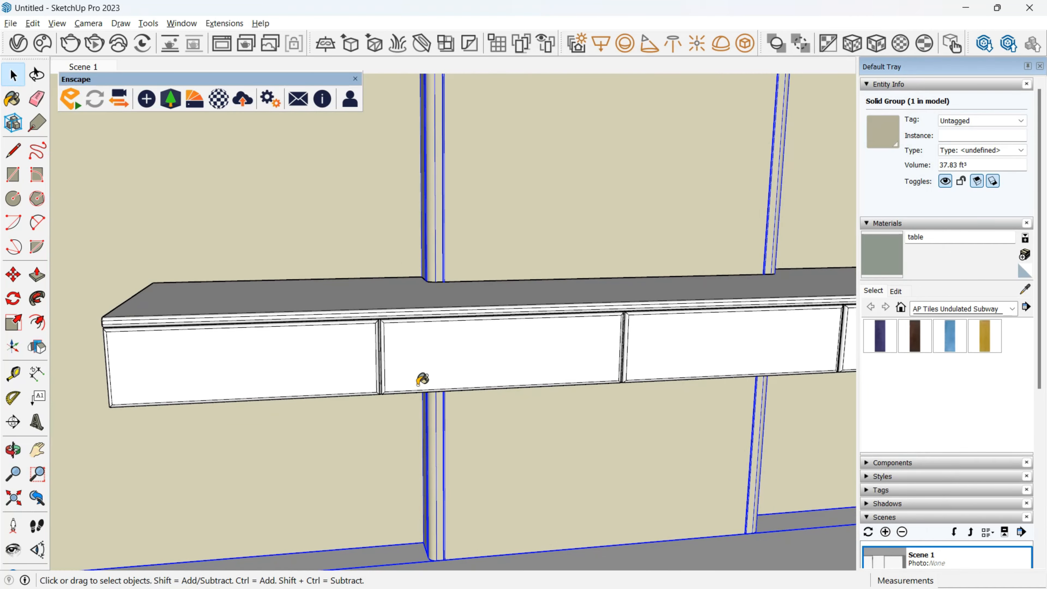
# Step: Paint the floating cabinet's drawer fronts and top with the table material
pyautogui.click(417, 384)
pyautogui.click(478, 296)
pyautogui.press('space')
# Step: Return to the Scene 1 view and start a V-Ray test render
pyautogui.moveTo(559, 393)
pyautogui.mouseDown(button='middle')
pyautogui.moveTo(388, 453)
pyautogui.moveTo(406, 431)
pyautogui.mouseUp(button='middle')
pyautogui.click(85, 61)
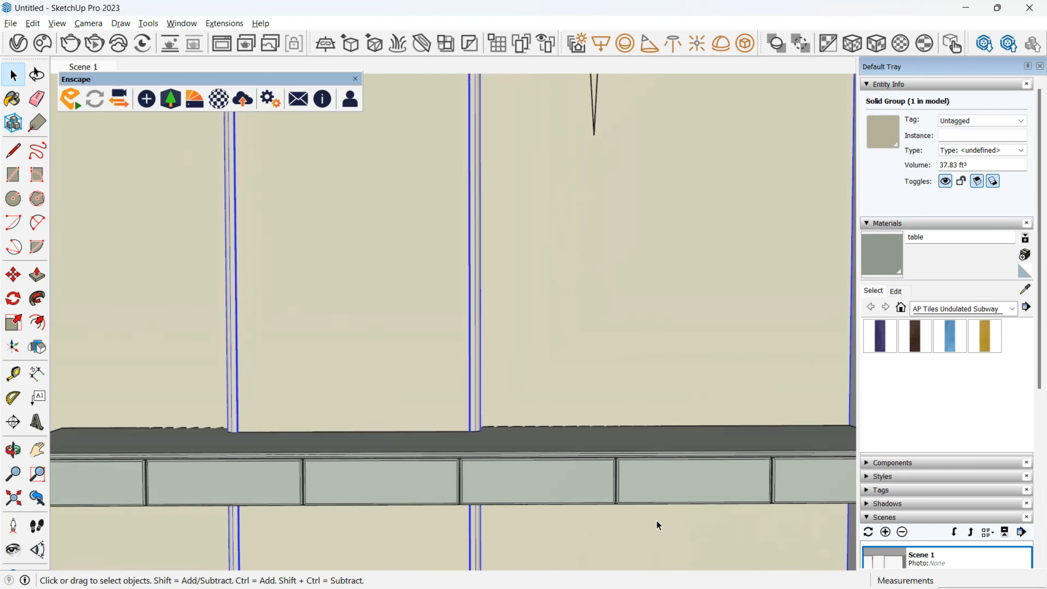
pyautogui.click(66, 45)
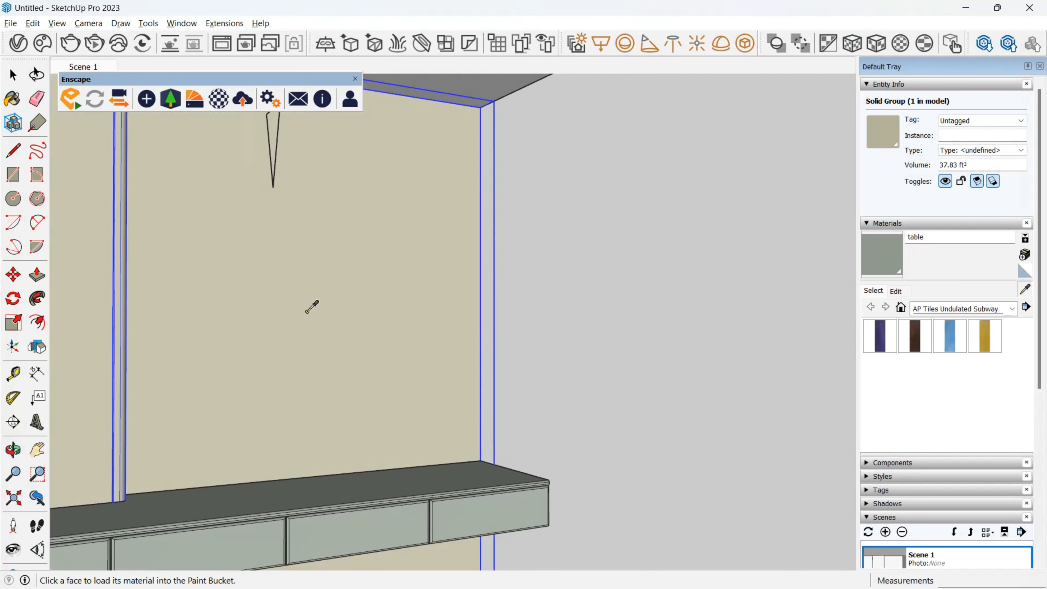
# Step: Sample the wall material from the back wall and apply it to the room's remaining walls
pyautogui.keyDown('alt'); pyautogui.click(312, 306); pyautogui.keyUp('alt')
pyautogui.moveTo(312, 306); pyautogui.dragTo(49, 70, button='middle')
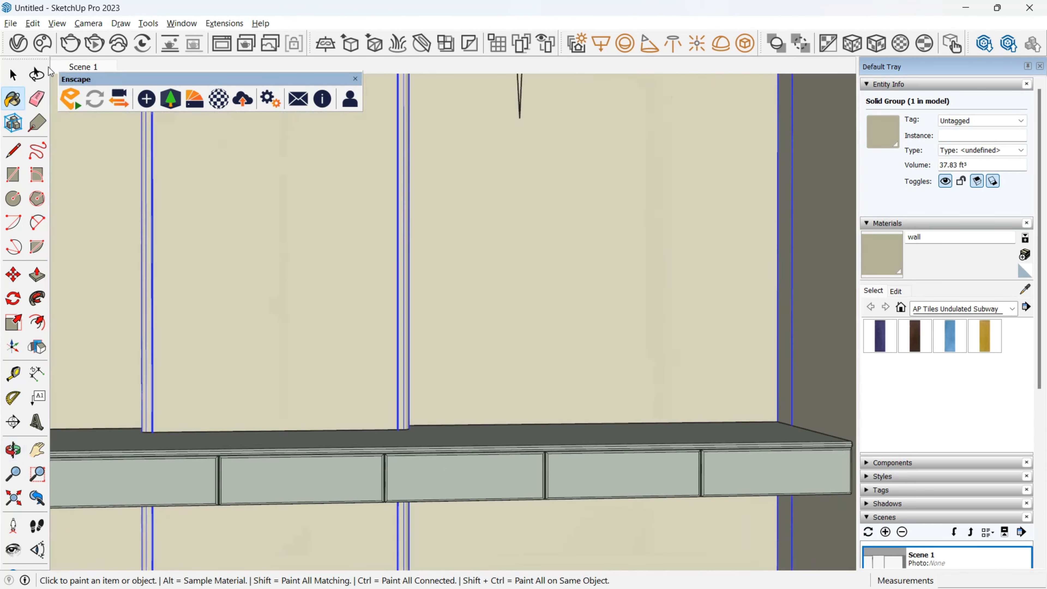
# Step: Apply the dark grey Generic material to the selected faces of the wall group
pyautogui.click(21, 48)
pyautogui.click(449, 98)
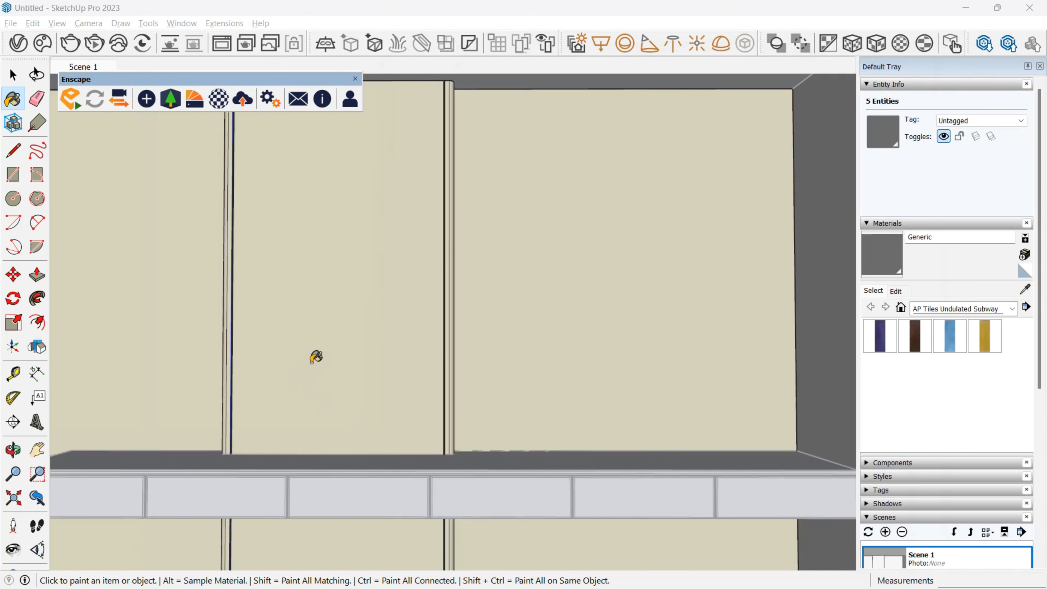
pyautogui.press('space')
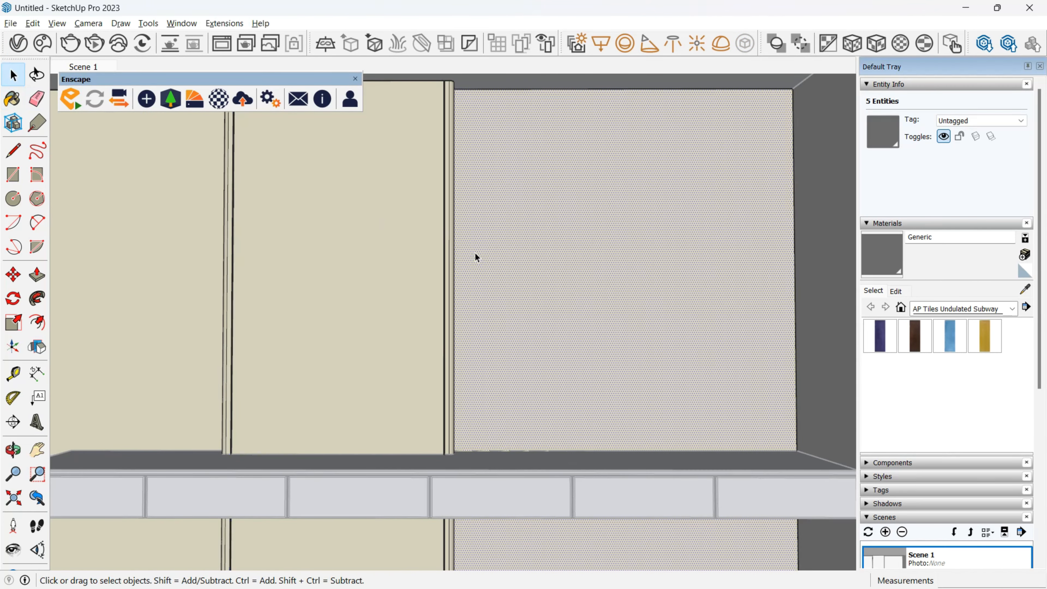
# Step: Search Chaos Cosmos for flooring and download the Flooring Parquet Parallel G01 120cm material
pyautogui.click(36, 50)
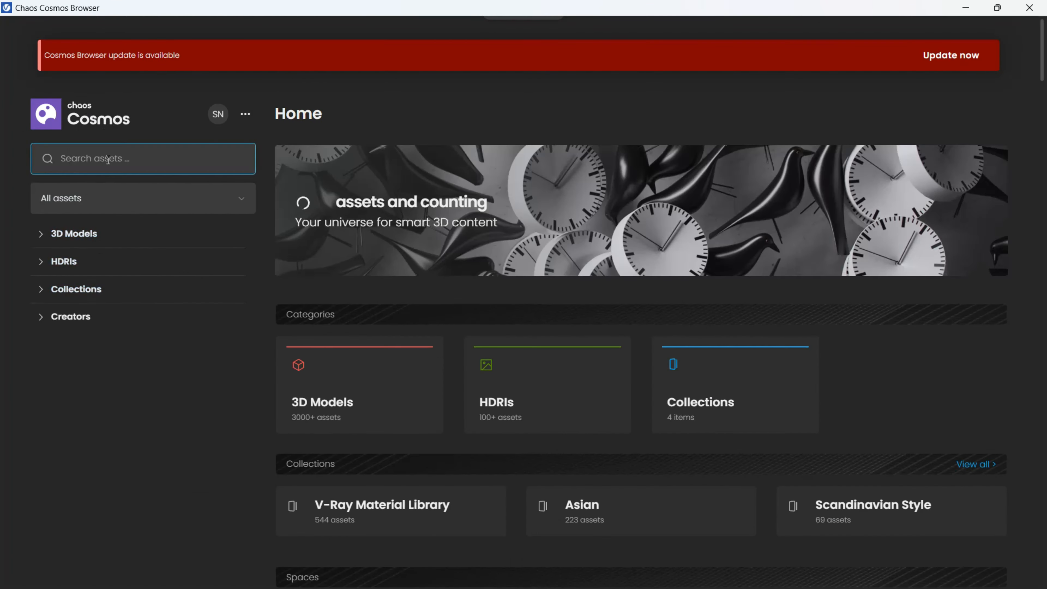
pyautogui.scroll(-4, 561, 346)
pyautogui.click(180, 108)
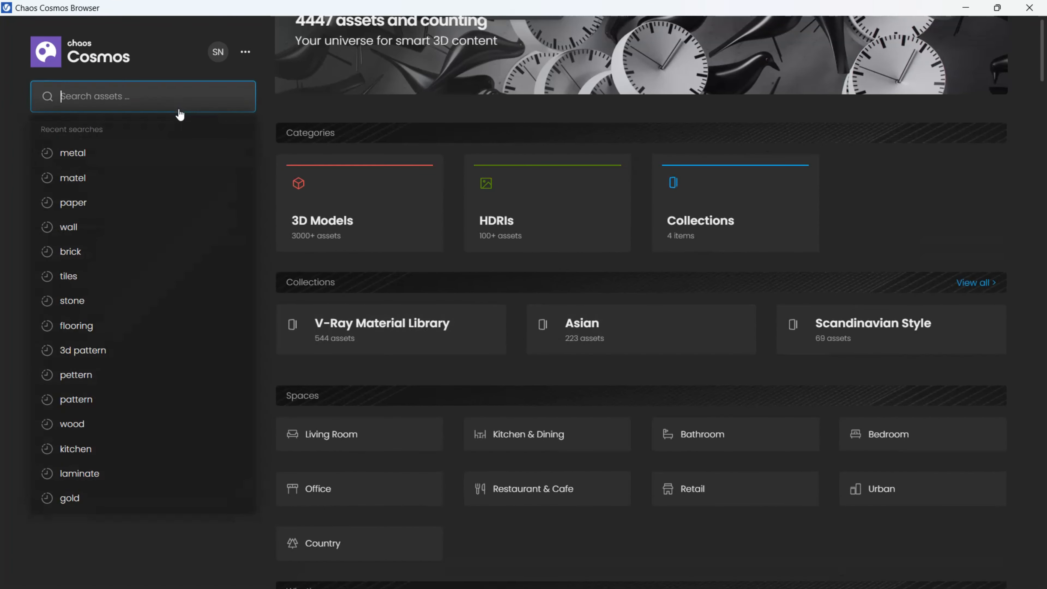
pyautogui.click(112, 333)
pyautogui.scroll(-10, 461, 411)
pyautogui.click(494, 272)
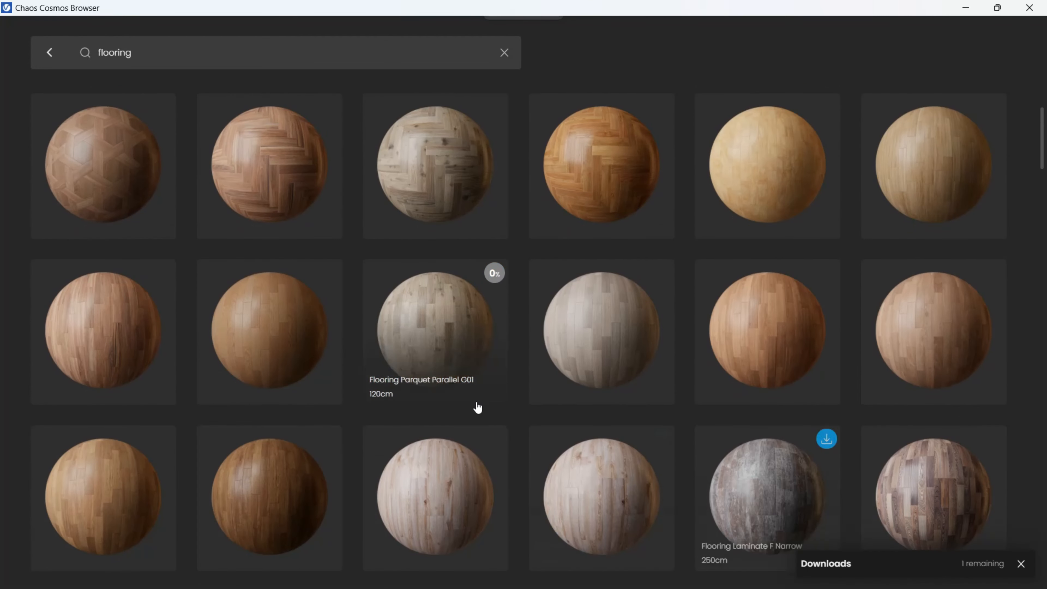
# Step: Paint the room's floor face with the Flooring Parquet Parallel G01 120cm material
pyautogui.scroll(-2, 500, 231)
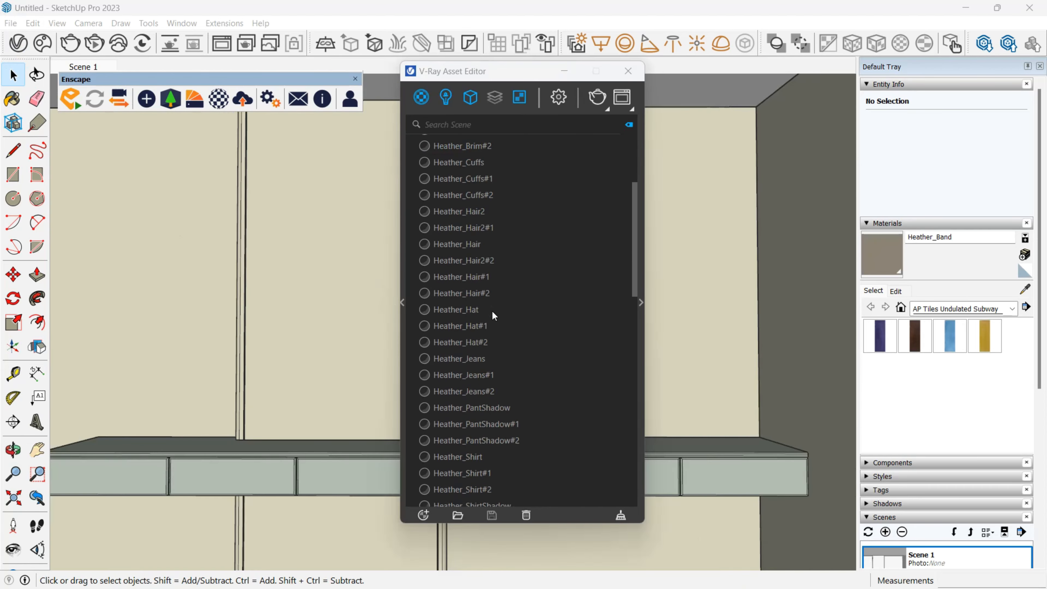
pyautogui.scroll(-5, 491, 309)
pyautogui.click(474, 264)
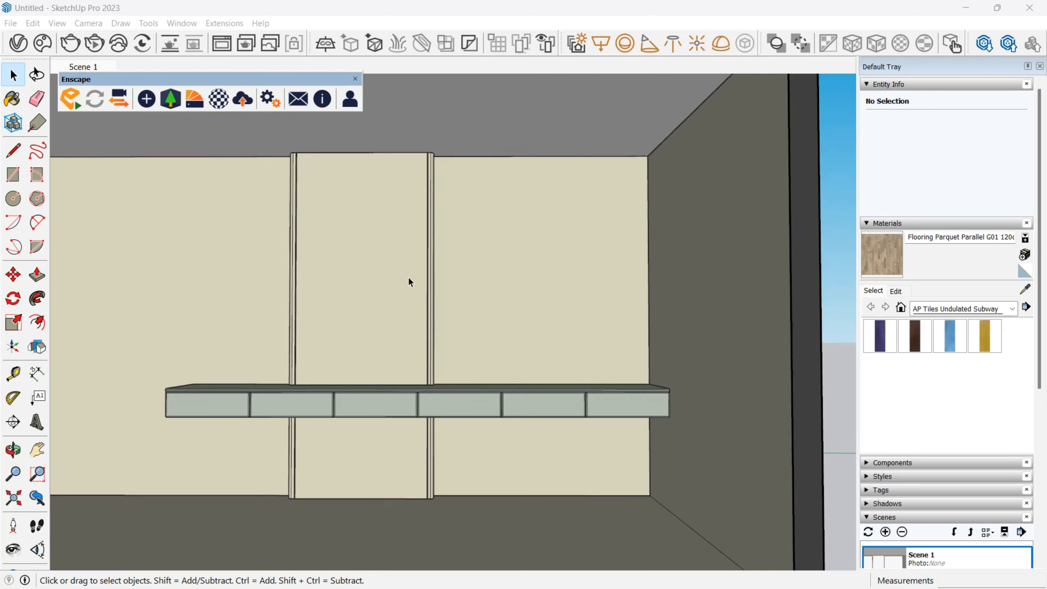
pyautogui.scroll(-5, 408, 278)
pyautogui.moveTo(408, 278)
pyautogui.mouseDown(button='middle')
pyautogui.moveTo(414, 480)
pyautogui.moveTo(395, 495)
pyautogui.mouseUp(button='middle')
pyautogui.doubleClick(382, 398)
pyautogui.click(382, 398)
pyautogui.scroll(4, 371, 397)
pyautogui.press('b')
pyautogui.click(360, 399)
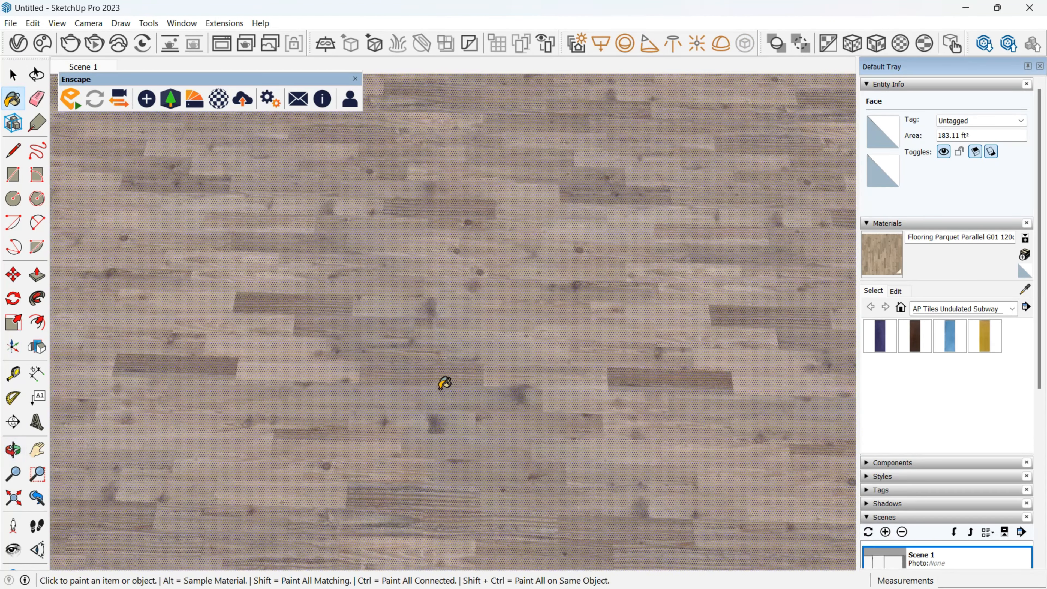
pyautogui.moveTo(444, 382); pyautogui.dragTo(371, 255, button='middle')
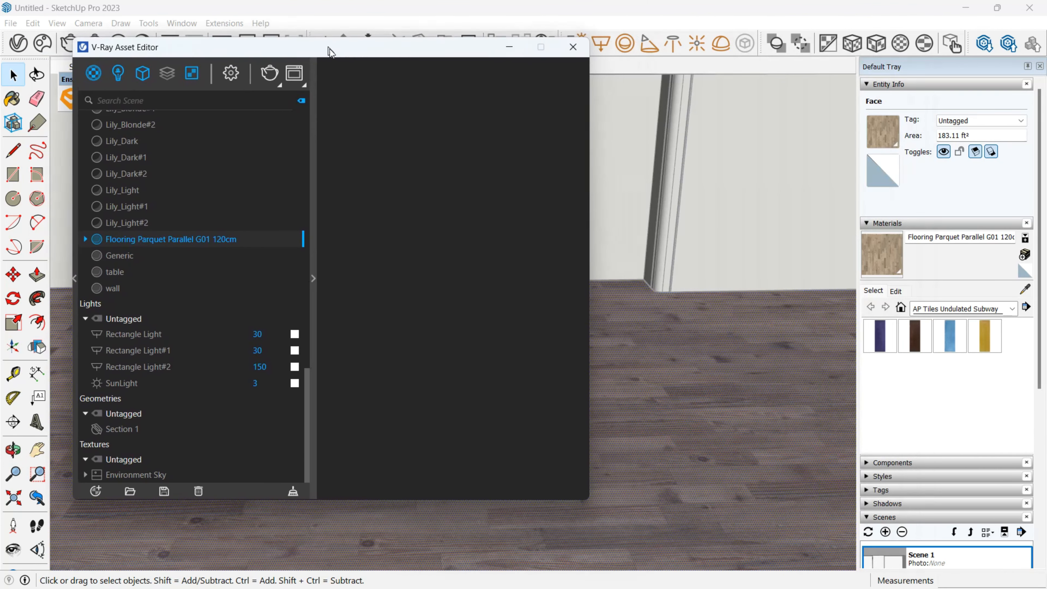
pyautogui.moveTo(330, 47); pyautogui.dragTo(358, 89)
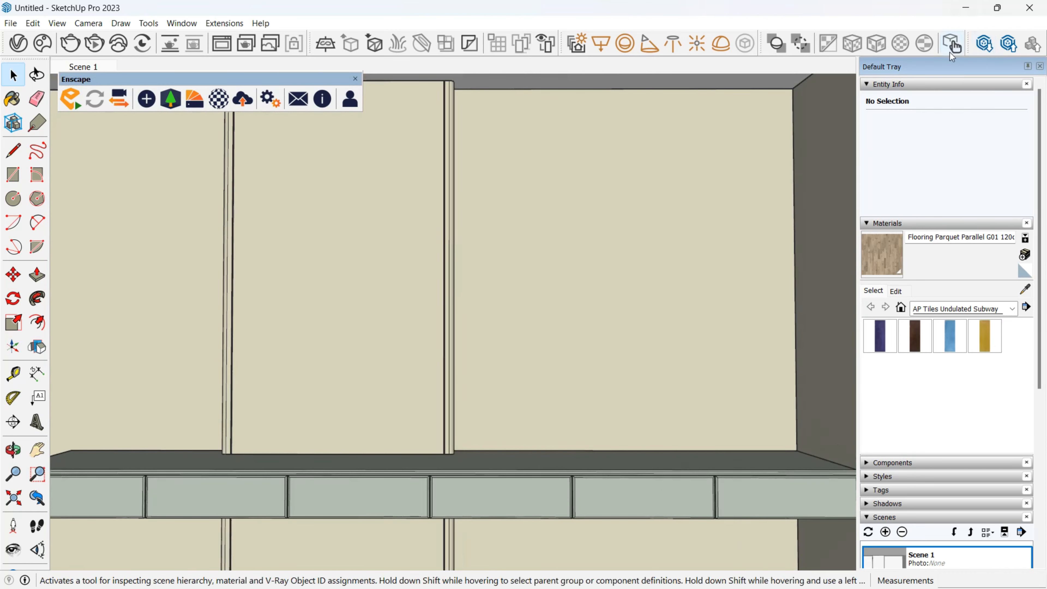
# Step: Search the 3D Warehouse for a switch board and browse the matching models
pyautogui.click(951, 46)
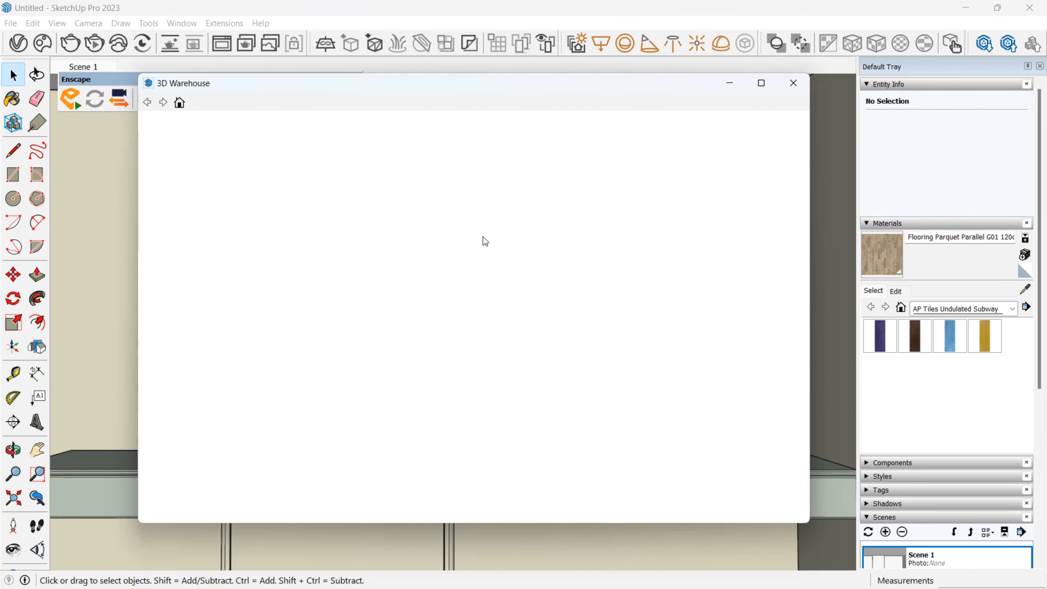
pyautogui.click(357, 345)
pyautogui.write('switch board')
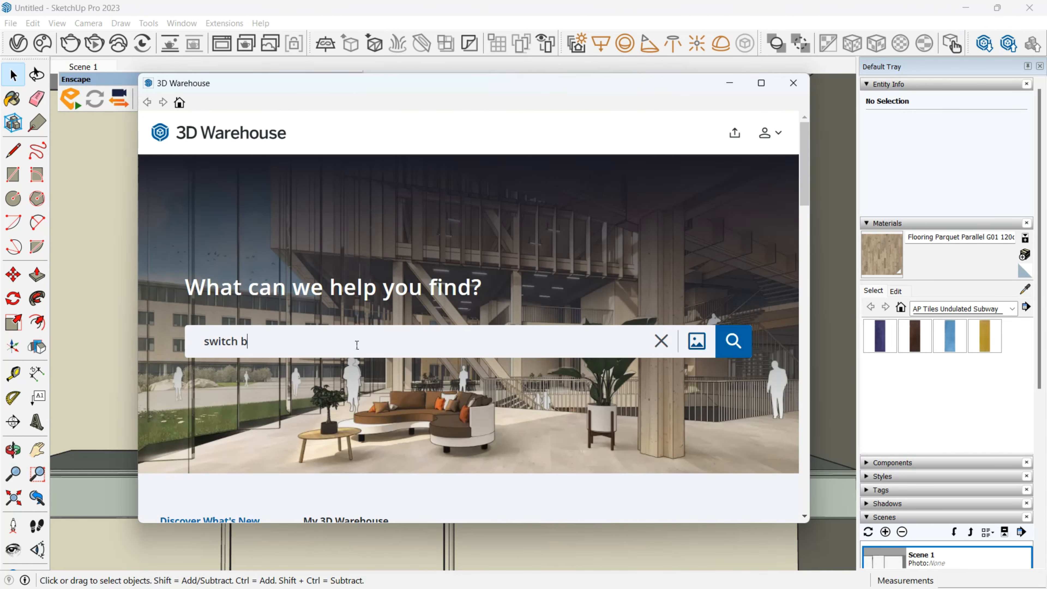
pyautogui.press('Return')
pyautogui.click(264, 174)
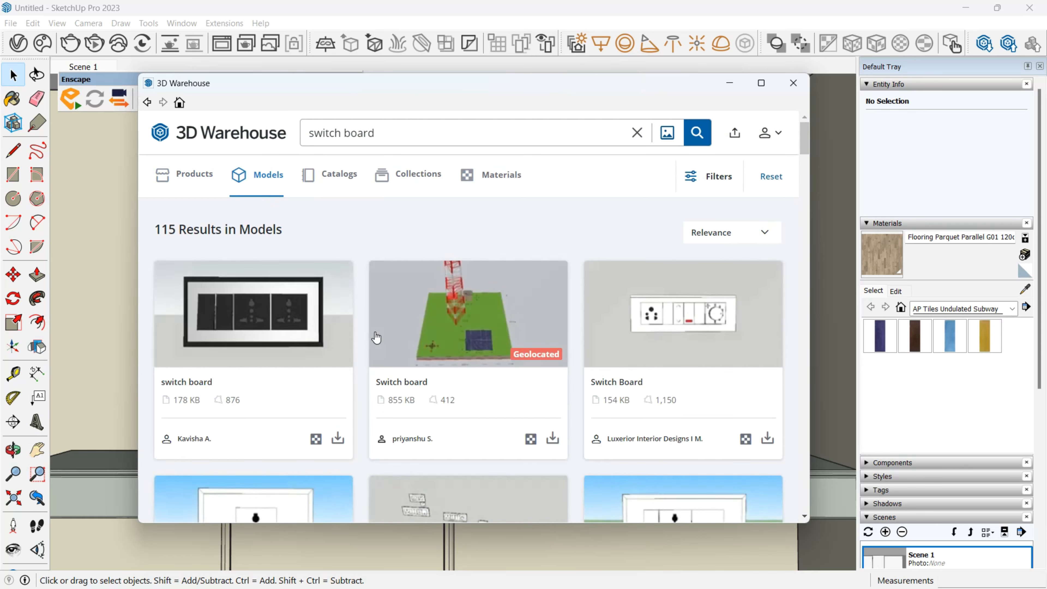
pyautogui.scroll(-10, 373, 339)
pyautogui.scroll(-8, 515, 320)
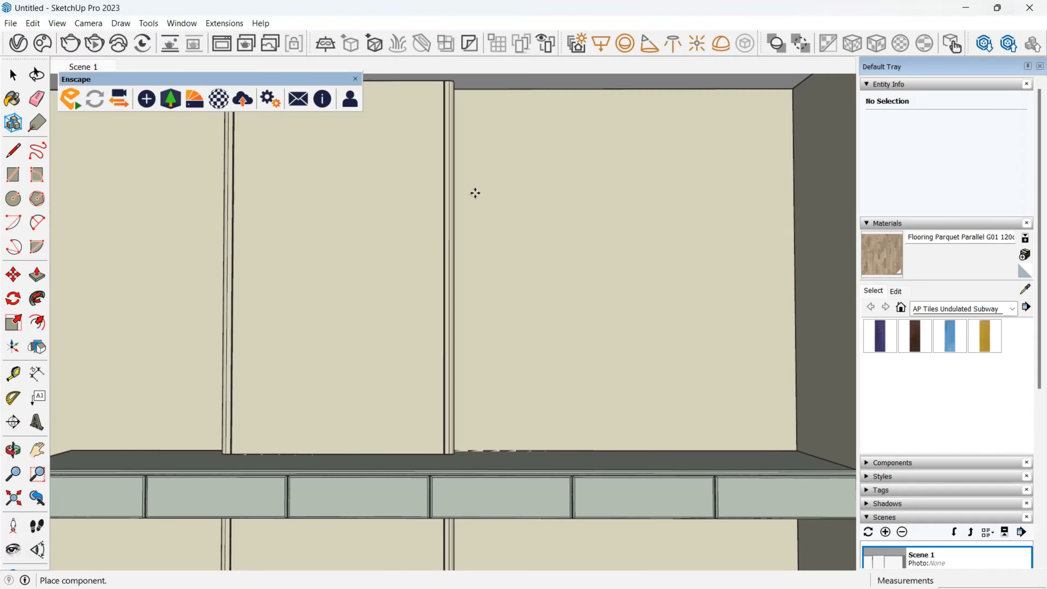
# Step: Place the Combination Socket Double 001 component on the wall beside the vertical panel trim
pyautogui.moveTo(474, 192)
pyautogui.mouseDown(button='middle')
pyautogui.moveTo(381, 330)
pyautogui.moveTo(396, 304)
pyautogui.mouseUp(button='middle')
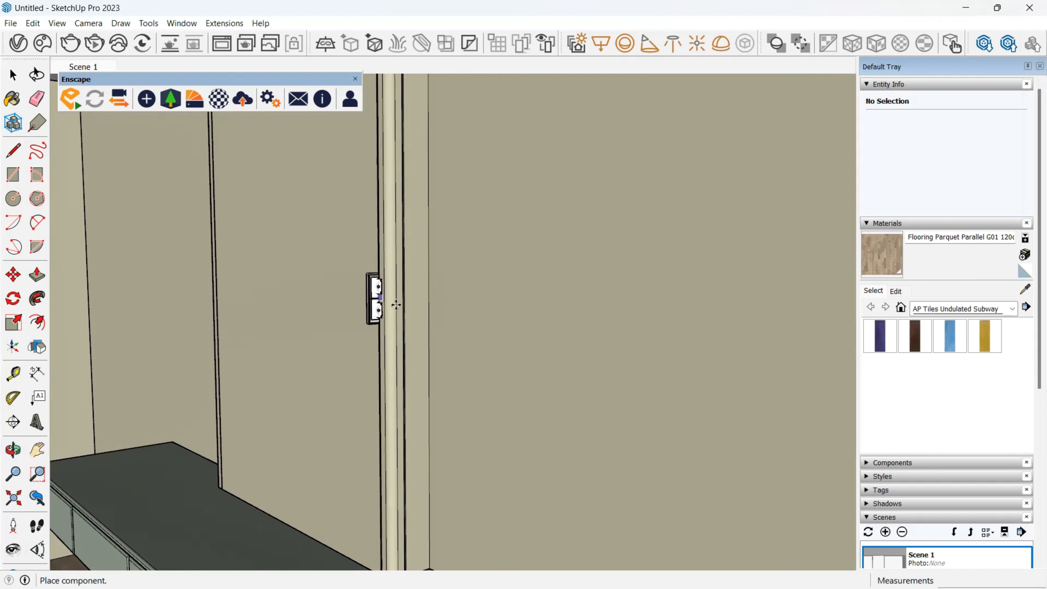
pyautogui.scroll(5, 396, 304)
pyautogui.click(464, 279)
pyautogui.scroll(3, 449, 242)
pyautogui.click(466, 245)
# Step: Rotate the double socket so it sits horizontally and its face points out from the back wall
pyautogui.moveTo(466, 246); pyautogui.dragTo(634, 248, button='middle')
pyautogui.press('m')
pyautogui.click(465, 173)
pyautogui.click(712, 329)
pyautogui.moveTo(700, 330); pyautogui.dragTo(330, 324, button='middle')
pyautogui.click(498, 347)
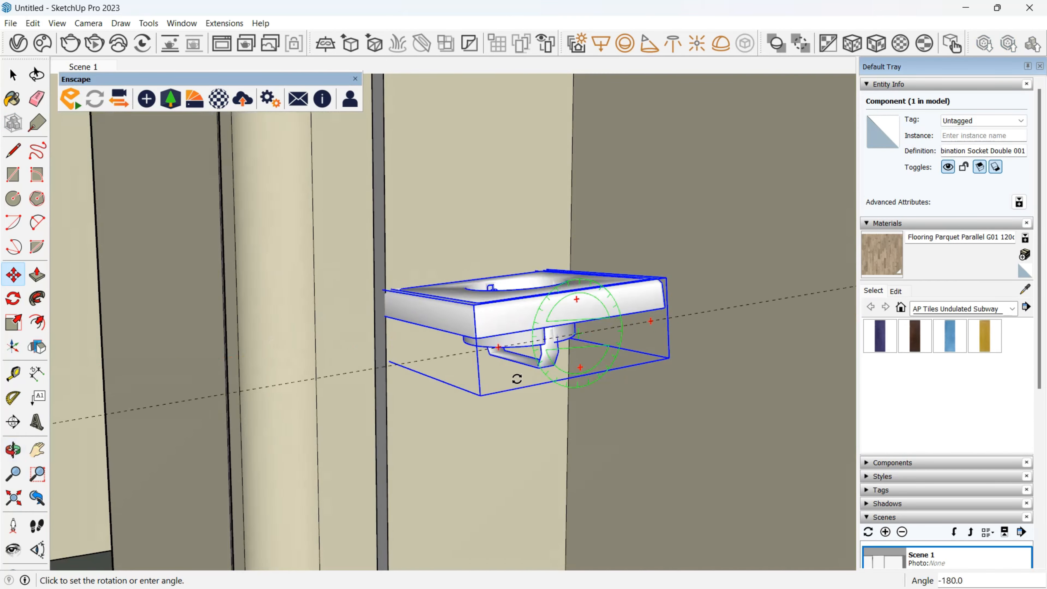
pyautogui.moveTo(561, 528); pyautogui.dragTo(481, 435, button='middle')
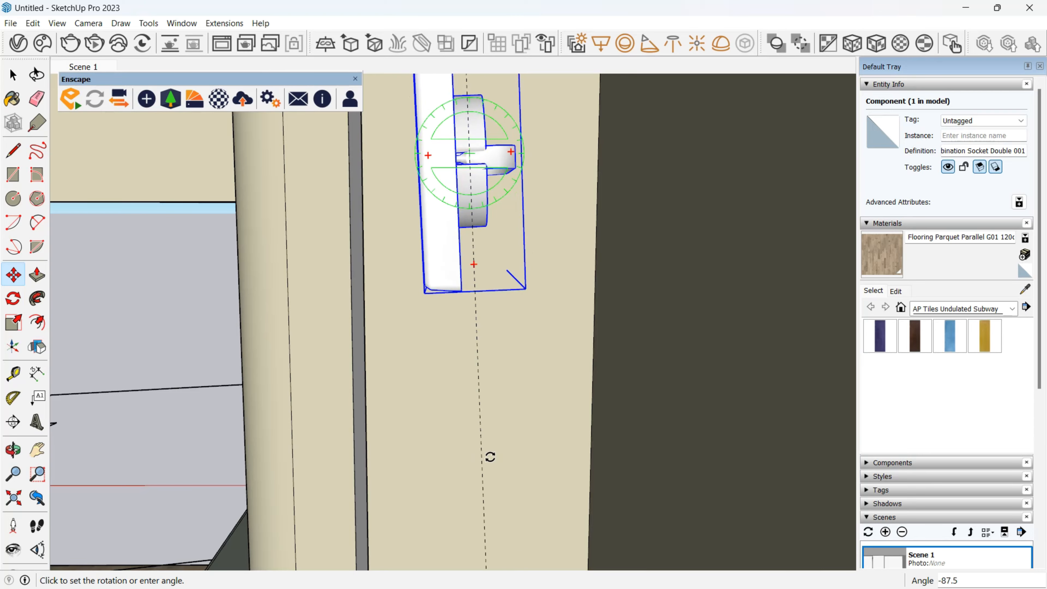
pyautogui.click(456, 292)
# Step: Move the double socket onto the back wall just above the tabletop, beside the panel
pyautogui.moveTo(432, 308); pyautogui.dragTo(740, 341, button='middle')
pyautogui.scroll(-5, 667, 326)
pyautogui.moveTo(668, 386); pyautogui.dragTo(643, 285, button='middle')
pyautogui.click(626, 414)
pyautogui.scroll(10, 655, 264)
pyautogui.scroll(-8, 576, 351)
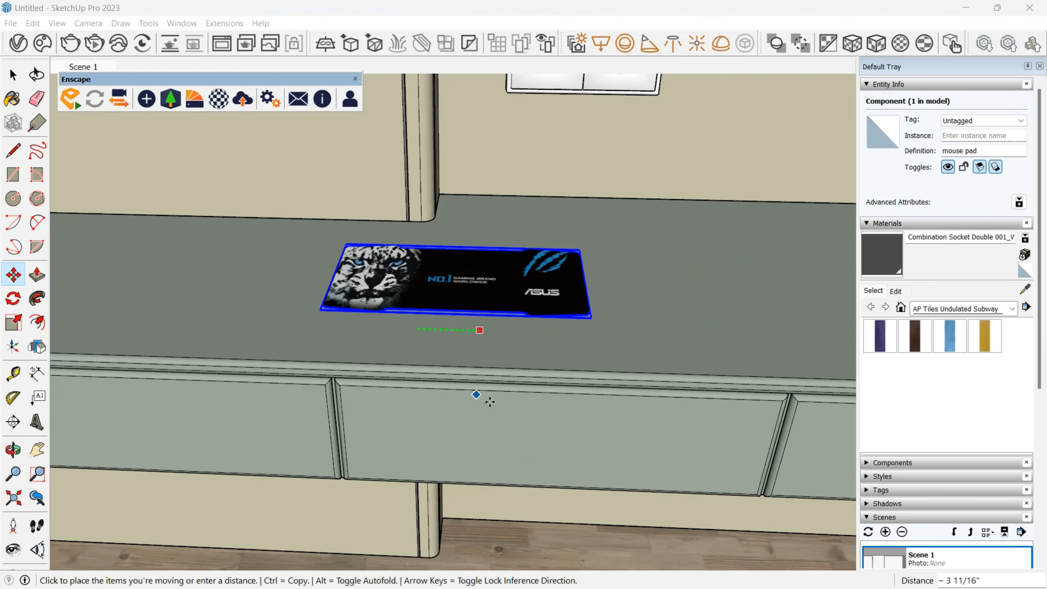
# Step: Position the ASUS mouse pad on the tabletop in front of the wall panel and socket
pyautogui.moveTo(537, 392); pyautogui.dragTo(488, 402, button='middle')
pyautogui.scroll(-3, 490, 397)
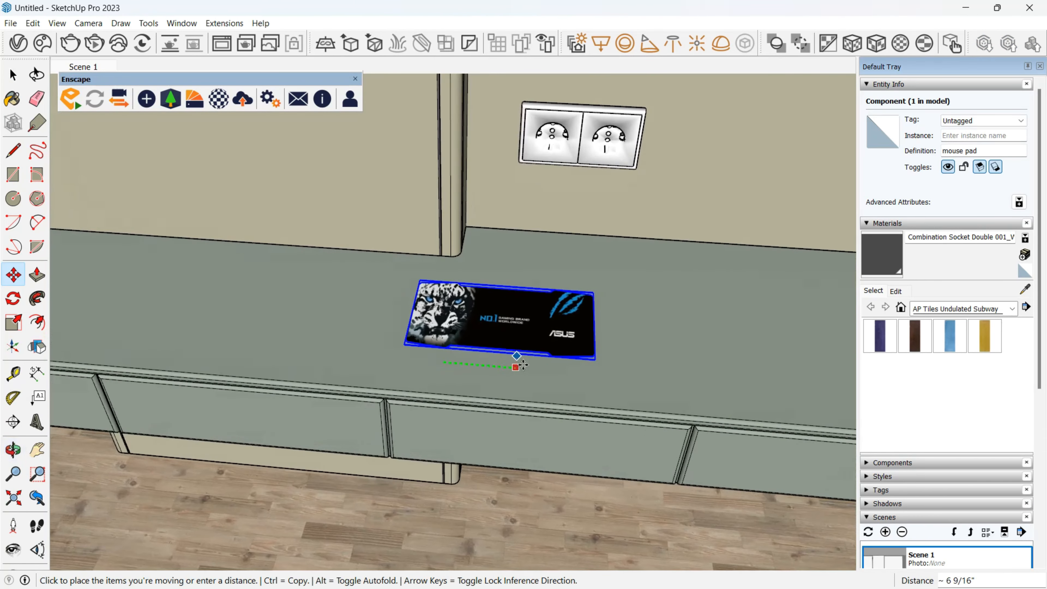
pyautogui.click(470, 358)
pyautogui.keyDown('shift'); pyautogui.moveTo(457, 358); pyautogui.dragTo(532, 268, button='middle'); pyautogui.keyUp('shift')
pyautogui.click(636, 350)
pyautogui.click(588, 349)
pyautogui.scroll(-3, 801, 253)
pyautogui.moveTo(494, 207); pyautogui.dragTo(375, 176, button='middle')
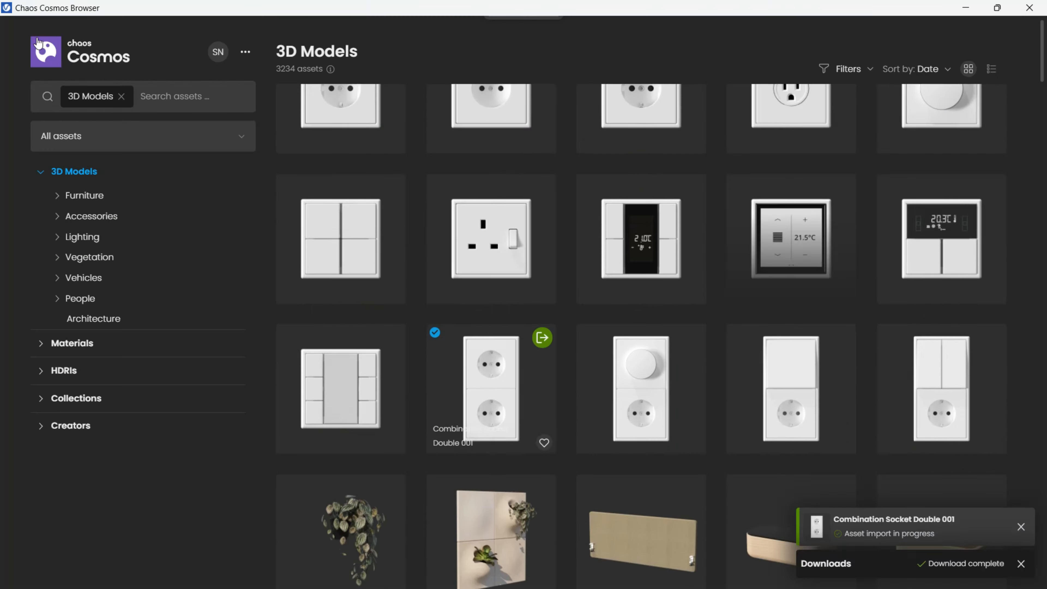
# Step: Find the desktop computer with keyboard and mouse in Chaos Cosmos and place it on the table beside the mouse pad
pyautogui.scroll(15, 502, 273)
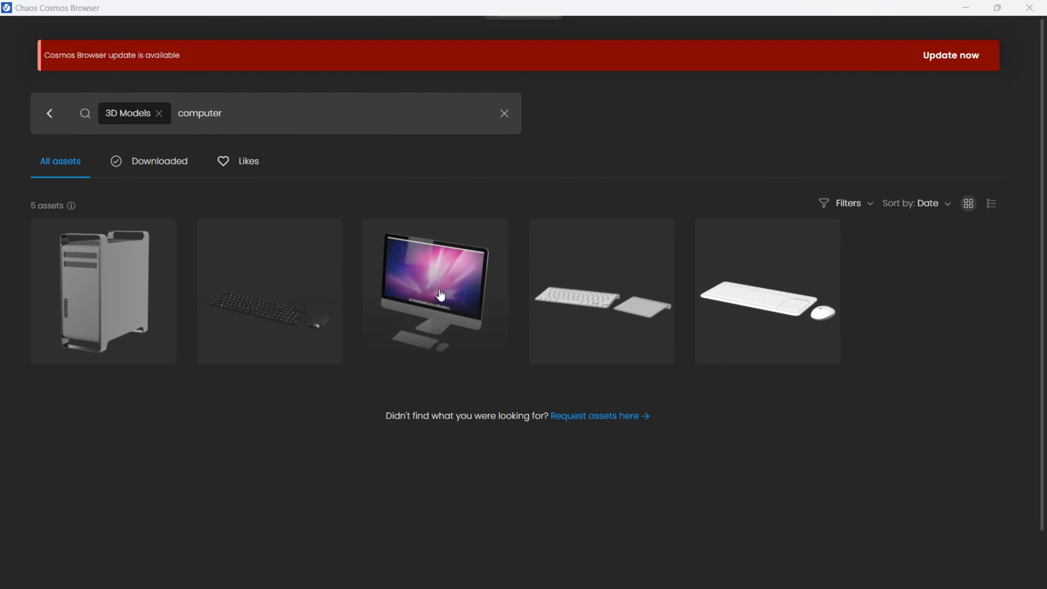
pyautogui.click(494, 233)
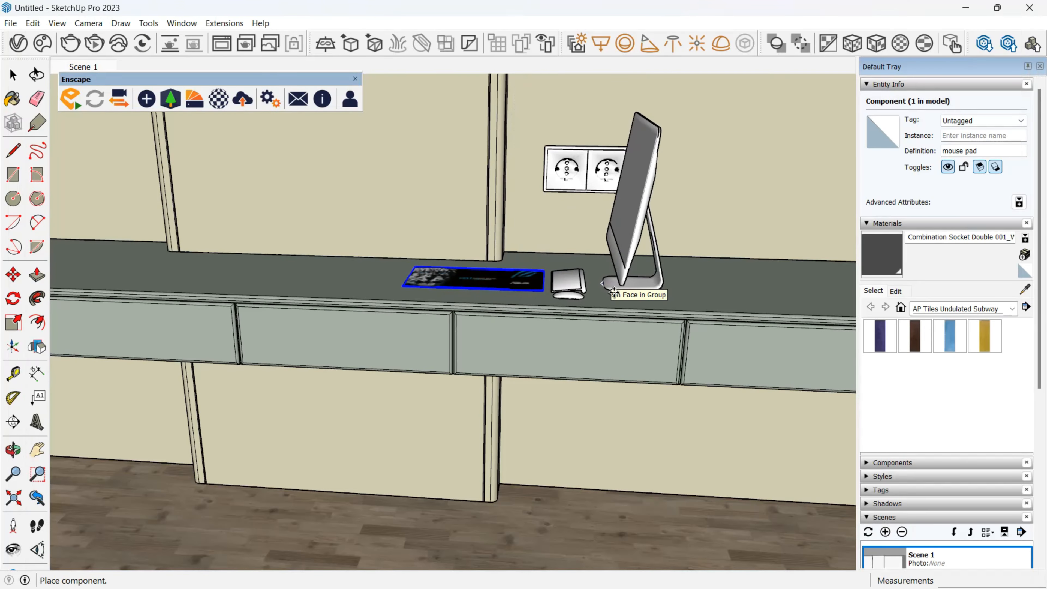
pyautogui.moveTo(610, 285)
pyautogui.mouseDown(button='middle')
pyautogui.moveTo(486, 351)
pyautogui.moveTo(469, 340)
pyautogui.mouseUp(button='middle')
pyautogui.scroll(-3, 474, 346)
pyautogui.click(469, 342)
pyautogui.scroll(4, 469, 338)
pyautogui.scroll(-3, 469, 340)
# Step: Rotate the computer component about its vertical axis so the screen faces the front of the table
pyautogui.press('space')
pyautogui.click(503, 281)
pyautogui.keyDown('shift'); pyautogui.moveTo(502, 281); pyautogui.dragTo(488, 317, button='middle'); pyautogui.keyUp('shift')
pyautogui.press('m')
pyautogui.click(467, 167)
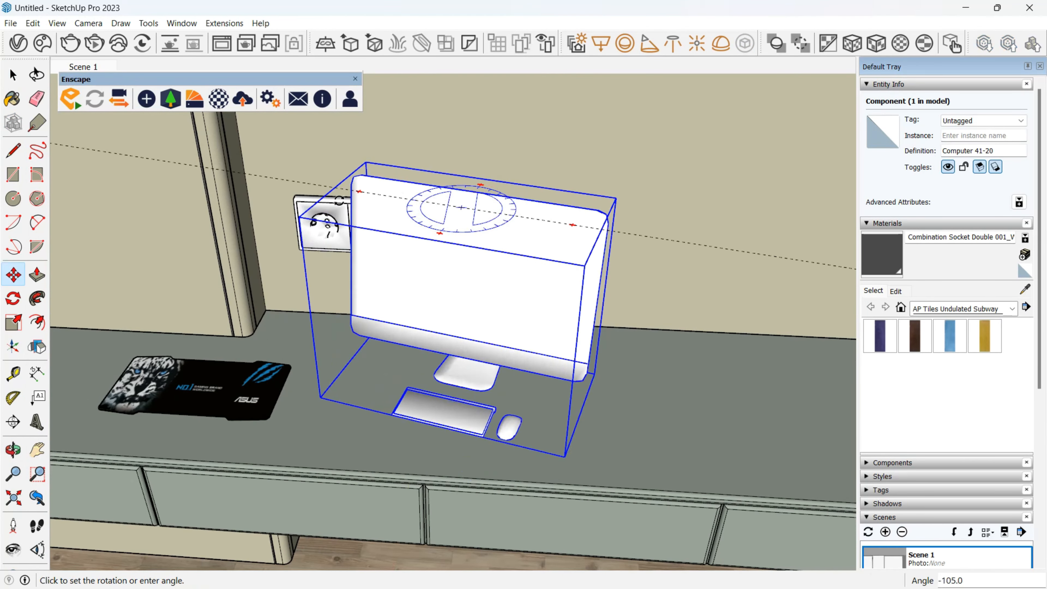
pyautogui.click(176, 206)
# Step: Delete the computer component's built-in keyboard and mouse
pyautogui.press('space')
pyautogui.scroll(3, 487, 420)
pyautogui.doubleClick(424, 414)
pyautogui.doubleClick(407, 410)
pyautogui.press('Delete')
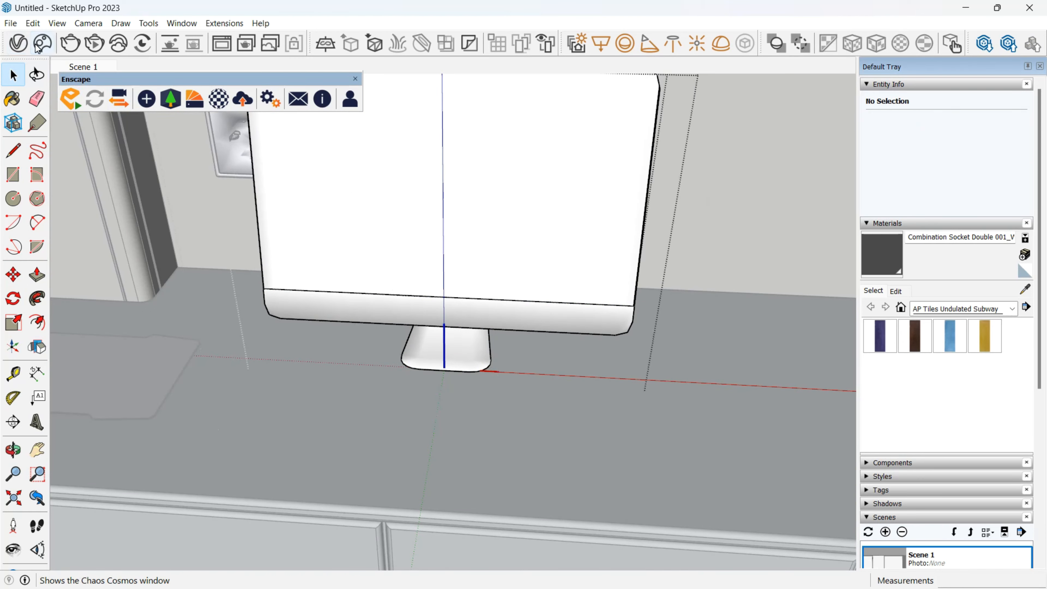
# Step: Import the white keyboard and mouse set from Chaos Cosmos and place it in front of the computer stand
pyautogui.click(170, 99)
pyautogui.click(826, 233)
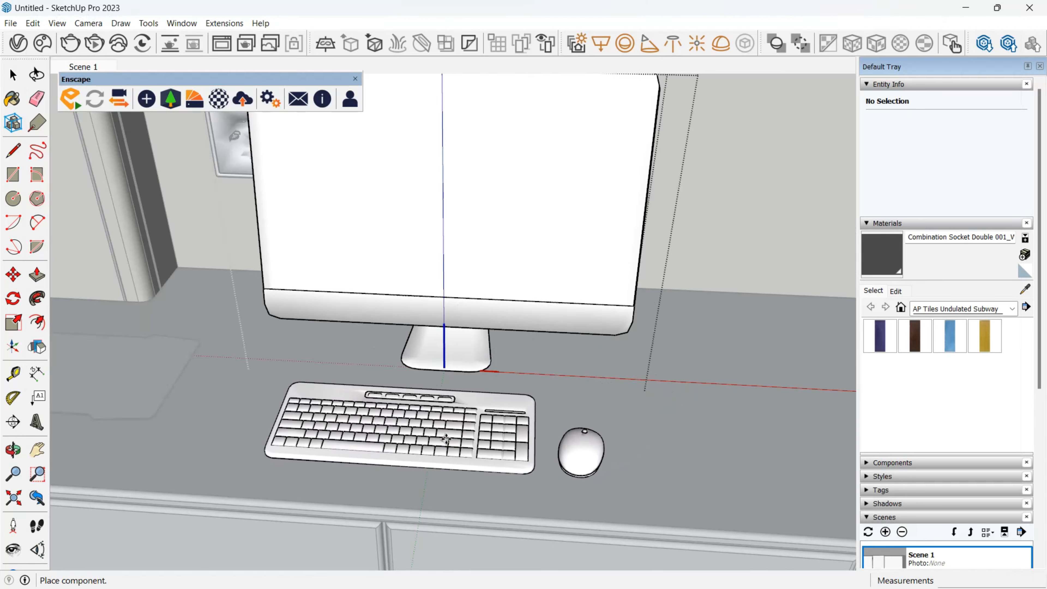
pyautogui.moveTo(610, 301)
pyautogui.mouseDown(button='middle')
pyautogui.moveTo(637, 283)
pyautogui.moveTo(561, 319)
pyautogui.moveTo(551, 383)
pyautogui.moveTo(432, 376)
pyautogui.moveTo(500, 283)
pyautogui.mouseUp(button='middle')
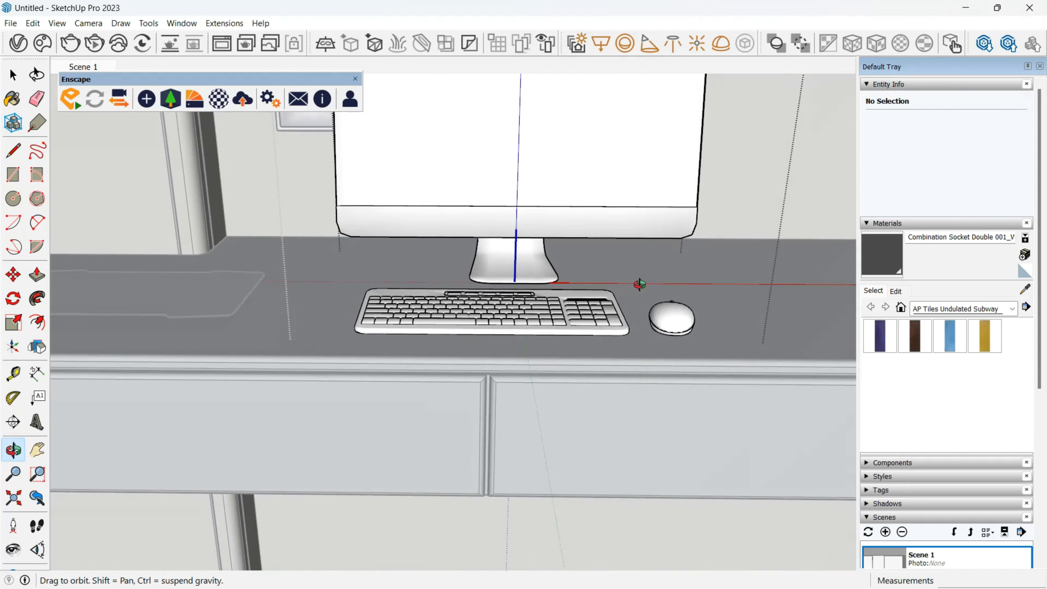
pyautogui.scroll(-3, 561, 318)
pyautogui.click(432, 376)
# Step: Move the ASUS mouse pad by its front corner to the mouse side of the keyboard
pyautogui.scroll(3, 431, 375)
pyautogui.click(405, 366)
pyautogui.press('m')
pyautogui.scroll(5, 445, 373)
pyautogui.scroll(3, 500, 283)
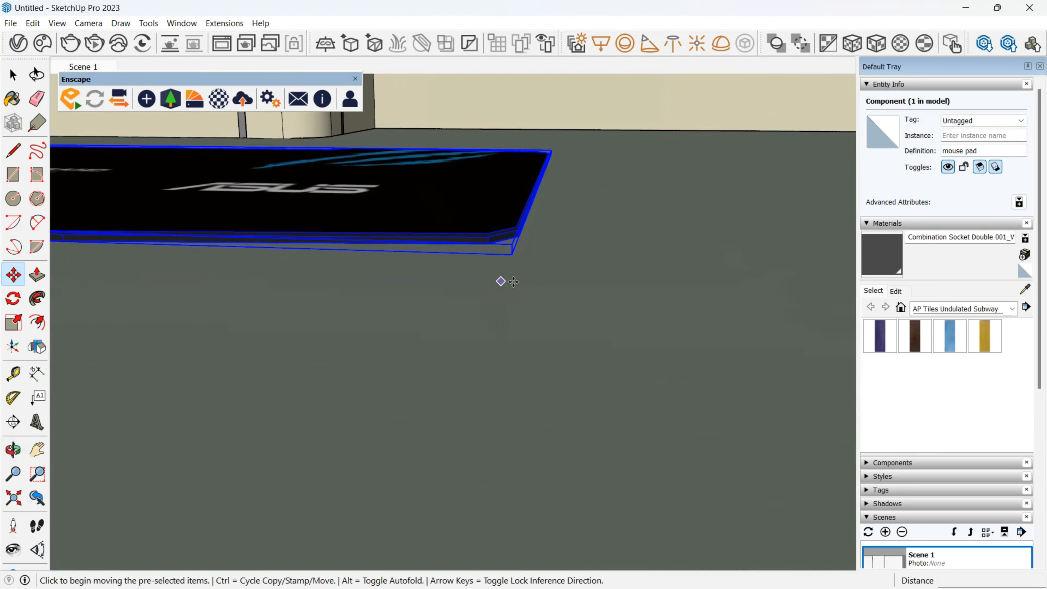
pyautogui.click(512, 251)
pyautogui.scroll(-4, 627, 355)
pyautogui.scroll(-8, 567, 352)
pyautogui.moveTo(557, 349); pyautogui.dragTo(545, 401, button='middle')
pyautogui.scroll(5, 656, 403)
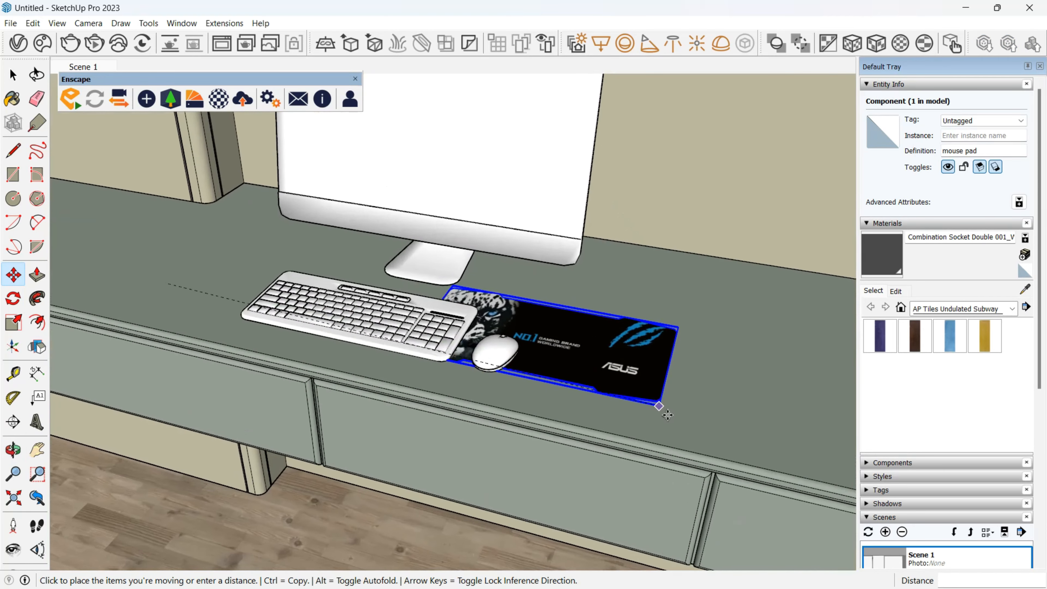
pyautogui.click(757, 454)
pyautogui.press('space')
# Step: Open the keyboard and mouse component for editing down to its geometry
pyautogui.scroll(-3, 486, 356)
pyautogui.doubleClick(486, 355)
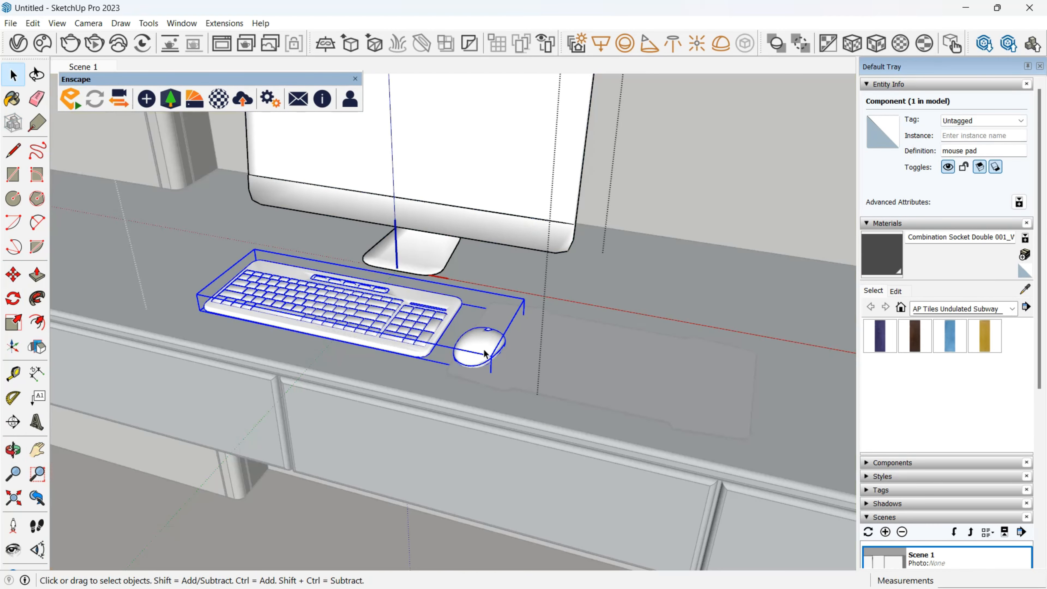
pyautogui.scroll(4, 487, 356)
pyautogui.tripleClick(487, 356)
pyautogui.moveTo(369, 264); pyautogui.dragTo(536, 404)
pyautogui.moveTo(520, 391); pyautogui.dragTo(499, 286, button='middle')
pyautogui.press('m')
pyautogui.scroll(5, 498, 280)
pyautogui.moveTo(498, 280); pyautogui.dragTo(214, 242, button='middle')
pyautogui.scroll(-3, 379, 285)
pyautogui.keyDown('shift'); pyautogui.moveTo(410, 297); pyautogui.dragTo(484, 306, button='middle'); pyautogui.keyUp('shift')
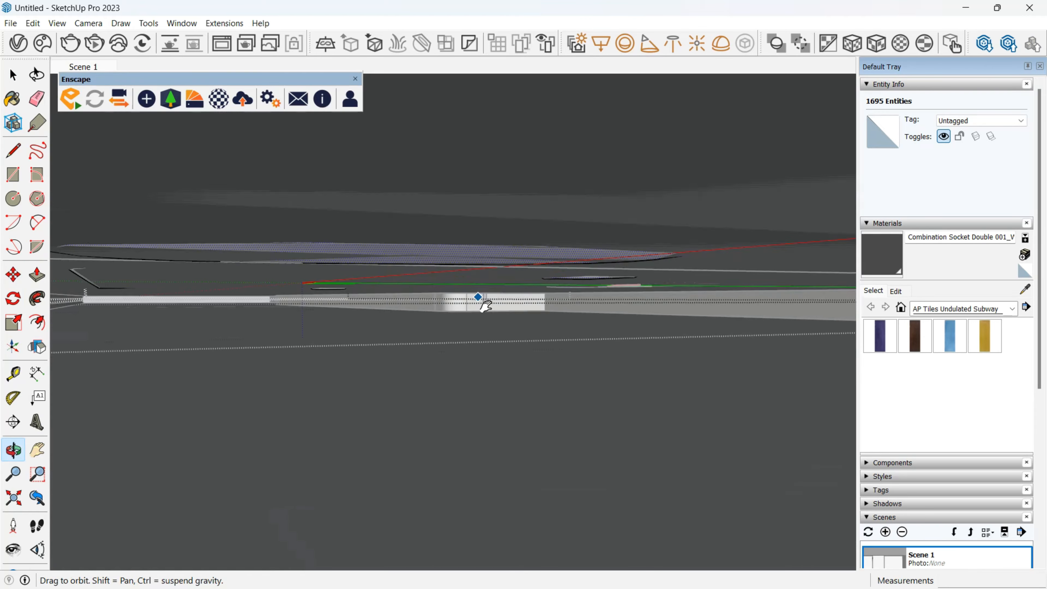
pyautogui.scroll(6, 465, 289)
pyautogui.moveTo(453, 248); pyautogui.dragTo(540, 338, button='middle')
pyautogui.scroll(-4, 515, 321)
pyautogui.click(482, 312)
pyautogui.scroll(-3, 526, 317)
pyautogui.press('space')
# Step: Select only the mouse geometry and move it away from the keyboard onto the mouse pad
pyautogui.moveTo(631, 350); pyautogui.dragTo(523, 414, button='middle')
pyautogui.moveTo(430, 197); pyautogui.dragTo(563, 382)
pyautogui.moveTo(485, 190); pyautogui.dragTo(627, 422)
pyautogui.scroll(6, 548, 350)
pyautogui.moveTo(575, 367); pyautogui.dragTo(593, 326, button='middle')
pyautogui.moveTo(551, 407); pyautogui.dragTo(582, 344, button='middle')
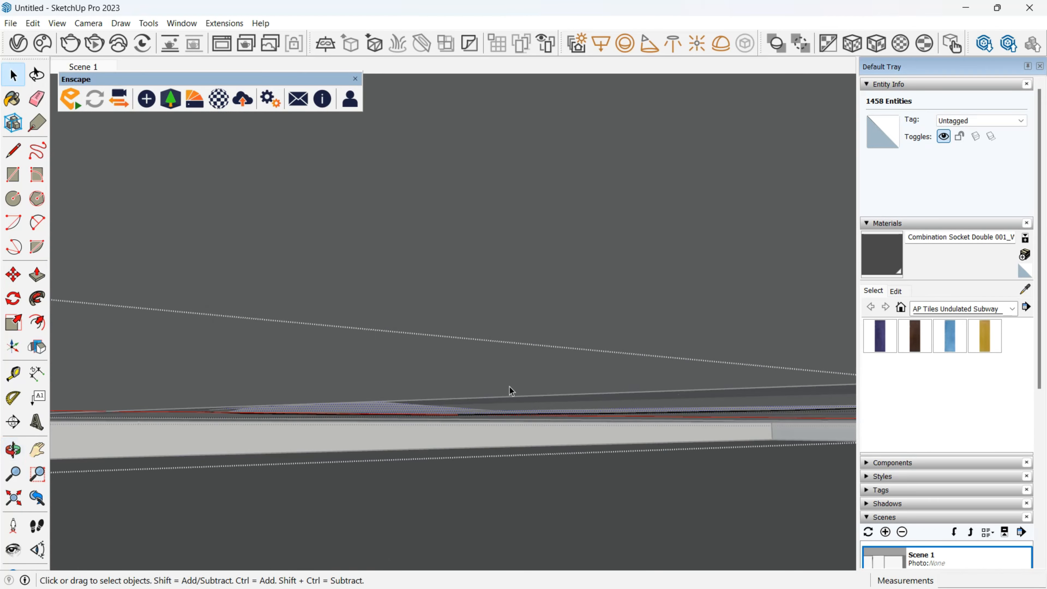
pyautogui.press('m')
pyautogui.click(381, 419)
pyautogui.moveTo(396, 371); pyautogui.dragTo(486, 413, button='middle')
pyautogui.scroll(-5, 497, 344)
pyautogui.moveTo(504, 363); pyautogui.dragTo(474, 427, button='middle')
pyautogui.scroll(-7, 643, 351)
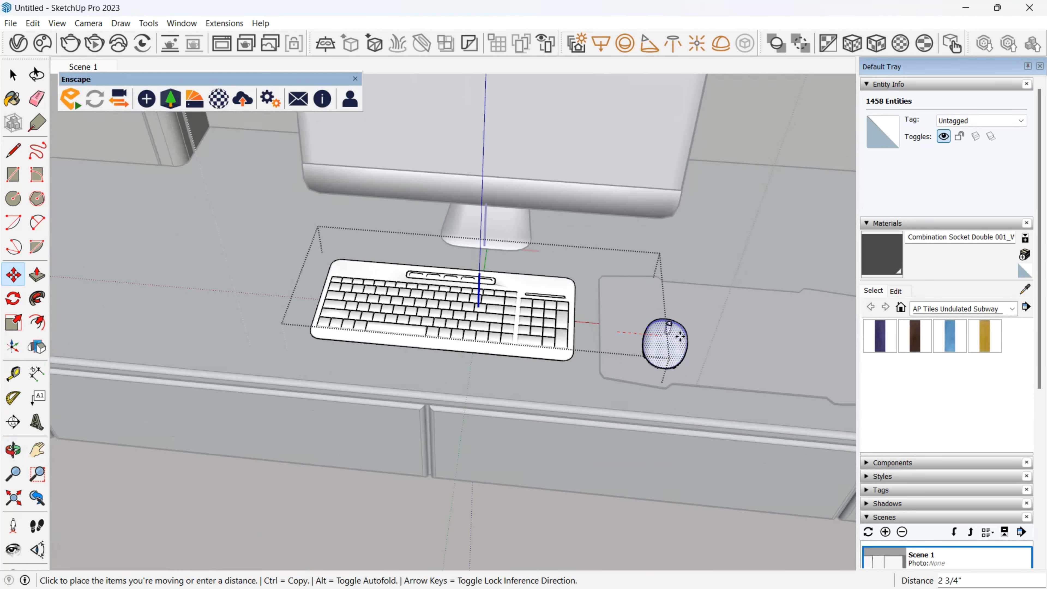
pyautogui.moveTo(676, 336); pyautogui.dragTo(585, 367, button='middle')
pyautogui.click(591, 380)
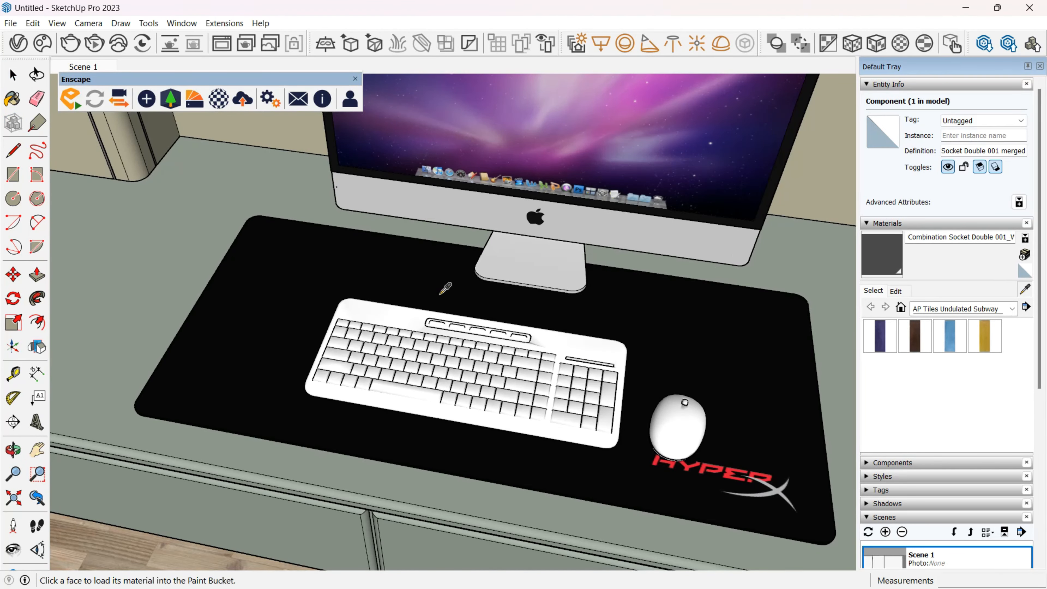
# Step: Sample the HyperX mouse pad's Color M09 material, make it editable in V-Ray, and lighten its diffuse color to dark grey
pyautogui.keyDown('alt'); pyautogui.click(445, 288); pyautogui.keyUp('alt')
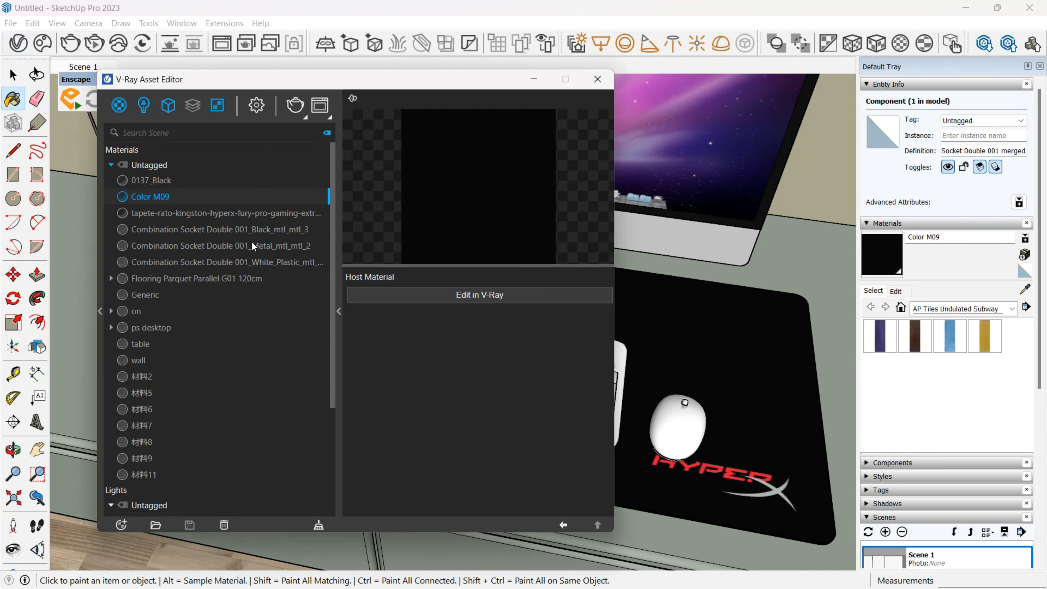
pyautogui.click(441, 285)
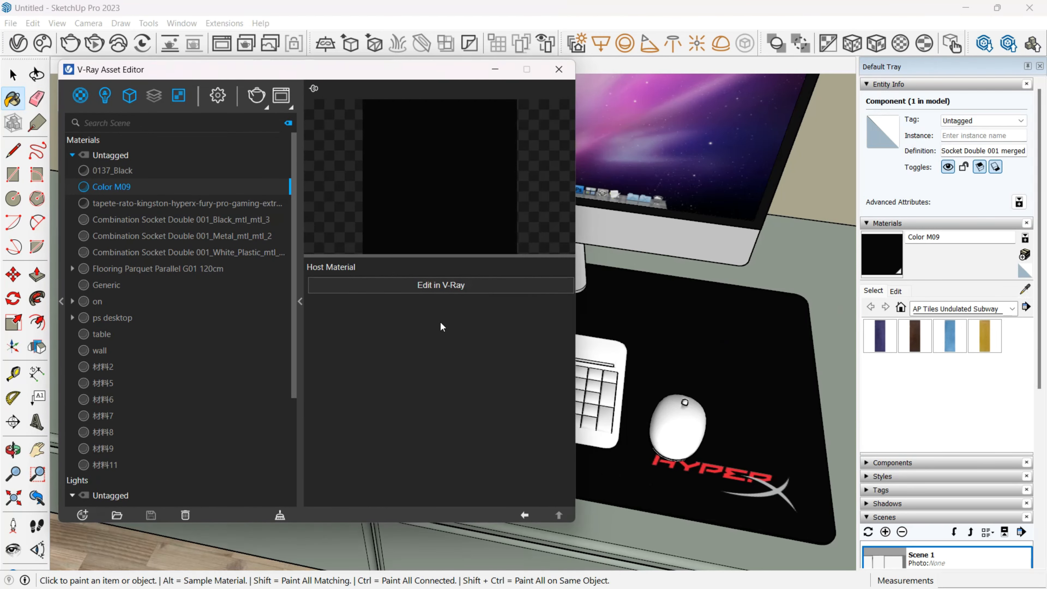
pyautogui.moveTo(465, 324); pyautogui.dragTo(451, 322)
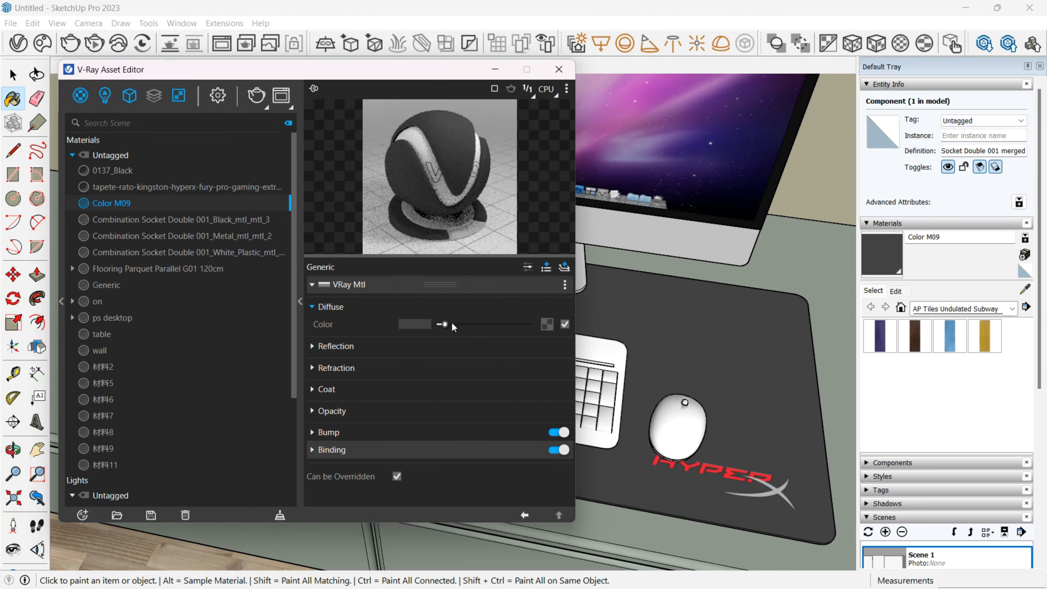
# Step: Give the Color M09 material a grey reflection color and a reflection glossiness of 0.67
pyautogui.click(343, 349)
pyautogui.click(448, 365)
pyautogui.moveTo(460, 382); pyautogui.dragTo(496, 382)
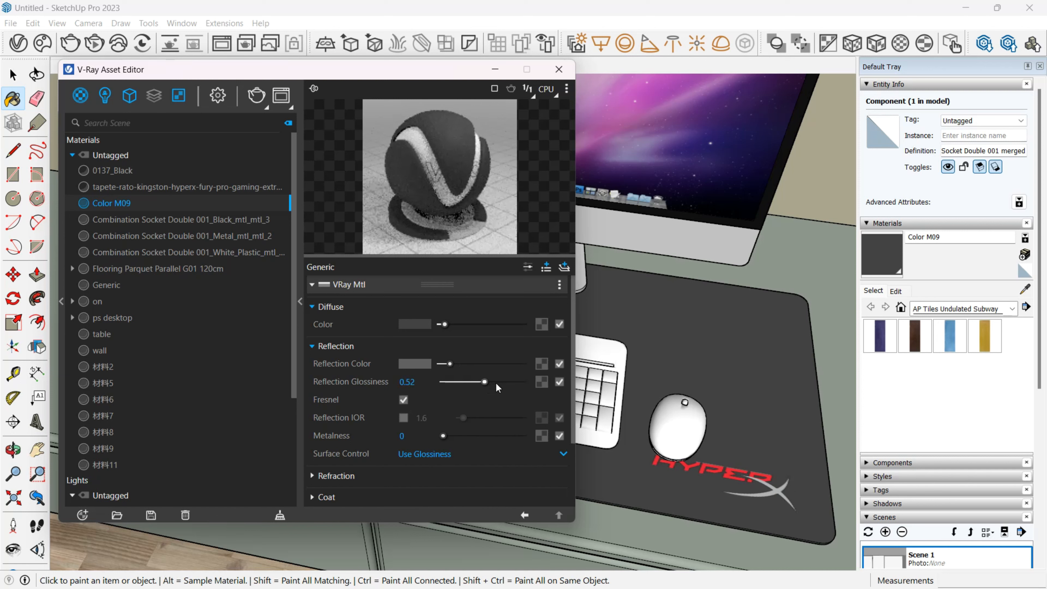
pyautogui.click(470, 364)
pyautogui.moveTo(452, 69); pyautogui.dragTo(325, 78)
# Step: Locate the keyboard and mouse model's proxy mesh and its assigned materials in the V-Ray Asset Editor
pyautogui.click(612, 372)
pyautogui.scroll(-3, 326, 363)
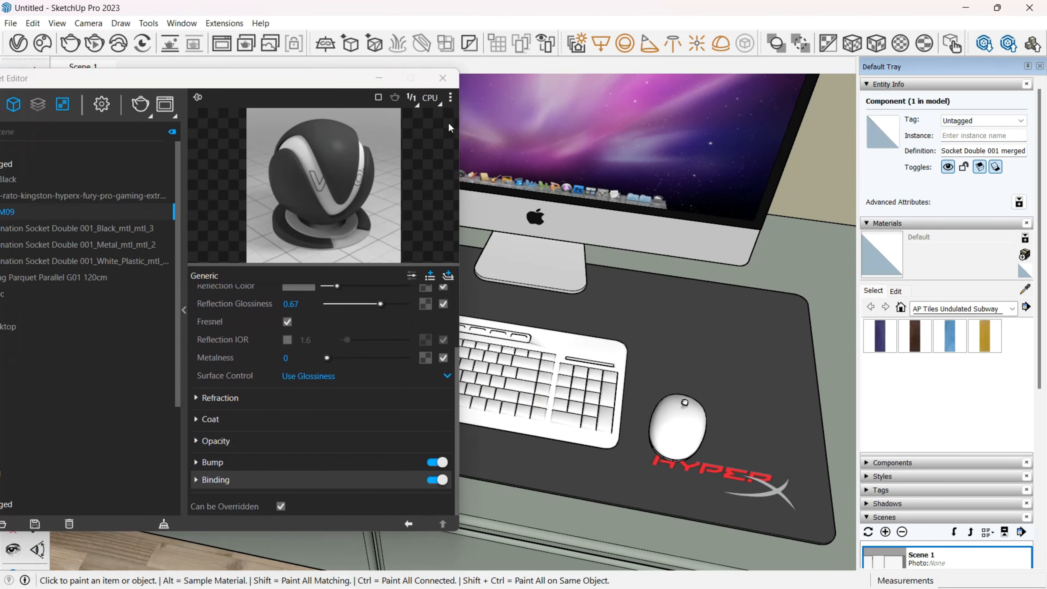
pyautogui.press('space')
pyautogui.click(519, 363)
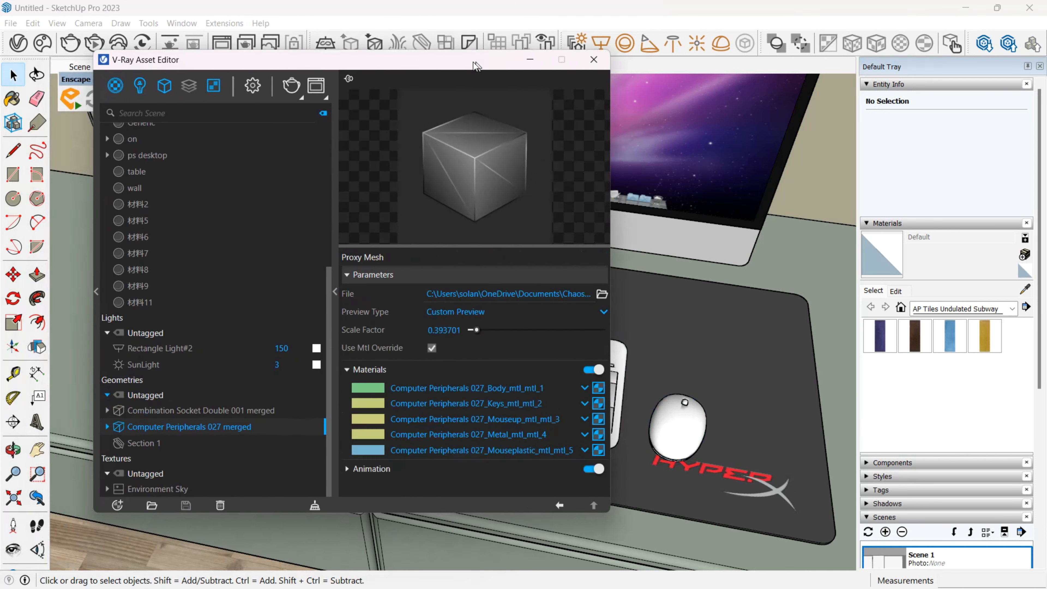
pyautogui.moveTo(330, 66); pyautogui.dragTo(294, 59)
# Step: Review the V-Ray settings of the Computer Peripherals 027 body, keys, metal, mouse plastic and Mouseup materials
pyautogui.scroll(5, 183, 213)
pyautogui.click(182, 212)
pyautogui.click(170, 282)
pyautogui.click(173, 293)
pyautogui.click(176, 281)
pyautogui.click(201, 297)
pyautogui.click(196, 311)
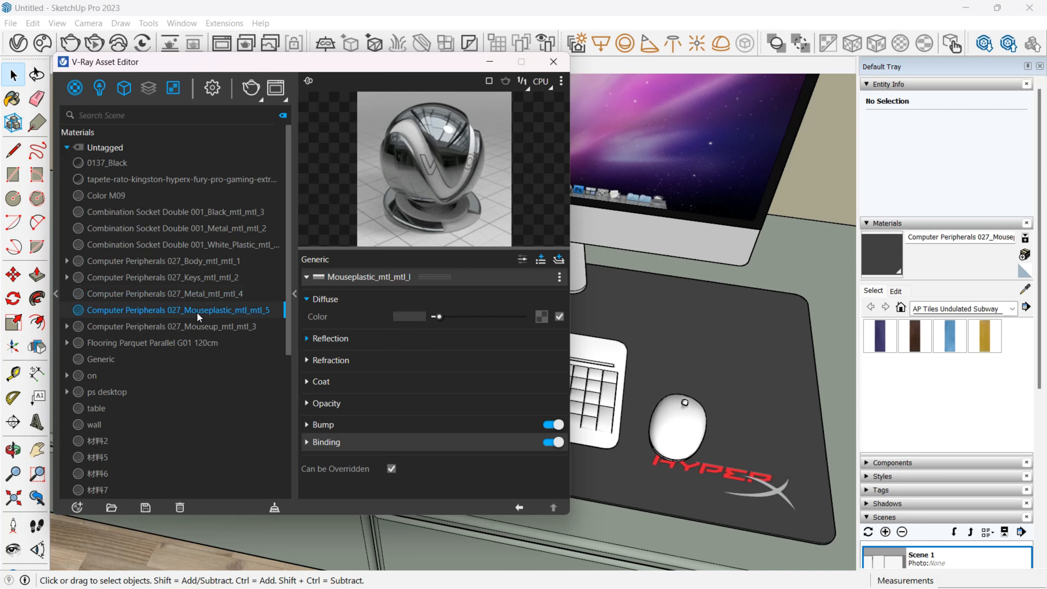
pyautogui.click(202, 326)
# Step: Run a test render of the scene and examine the keyboard, mouse and mouse pad up close
pyautogui.moveTo(153, 62); pyautogui.dragTo(133, 116)
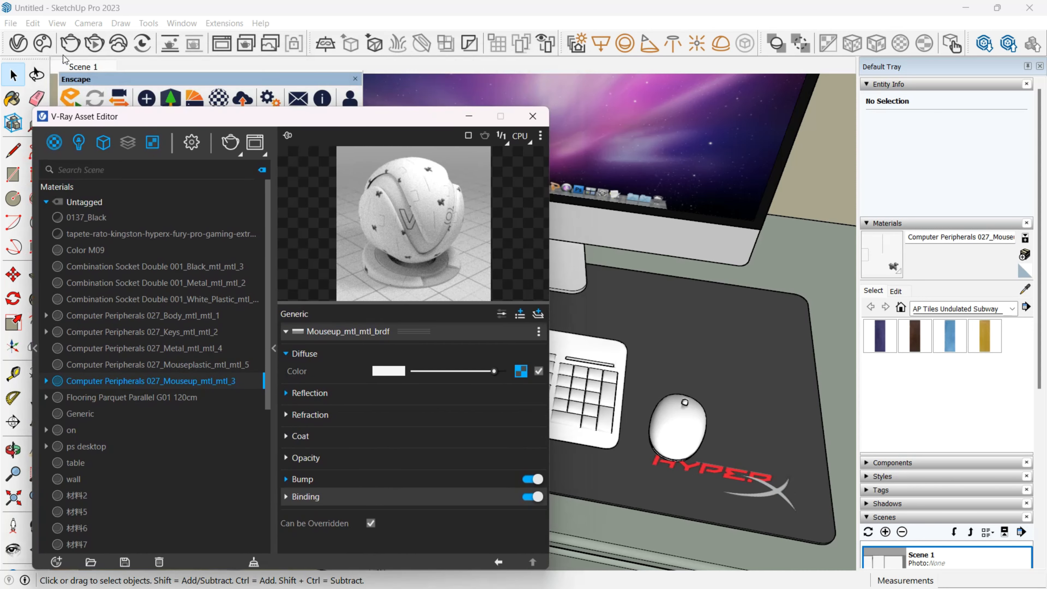
pyautogui.click(70, 43)
pyautogui.scroll(2, 485, 286)
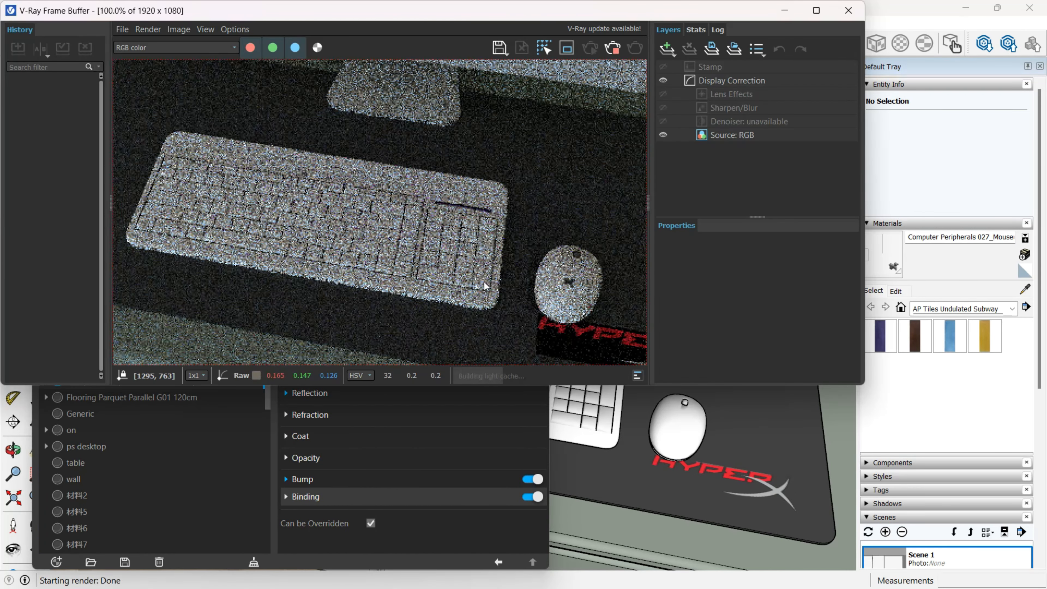
pyautogui.scroll(-1, 397, 245)
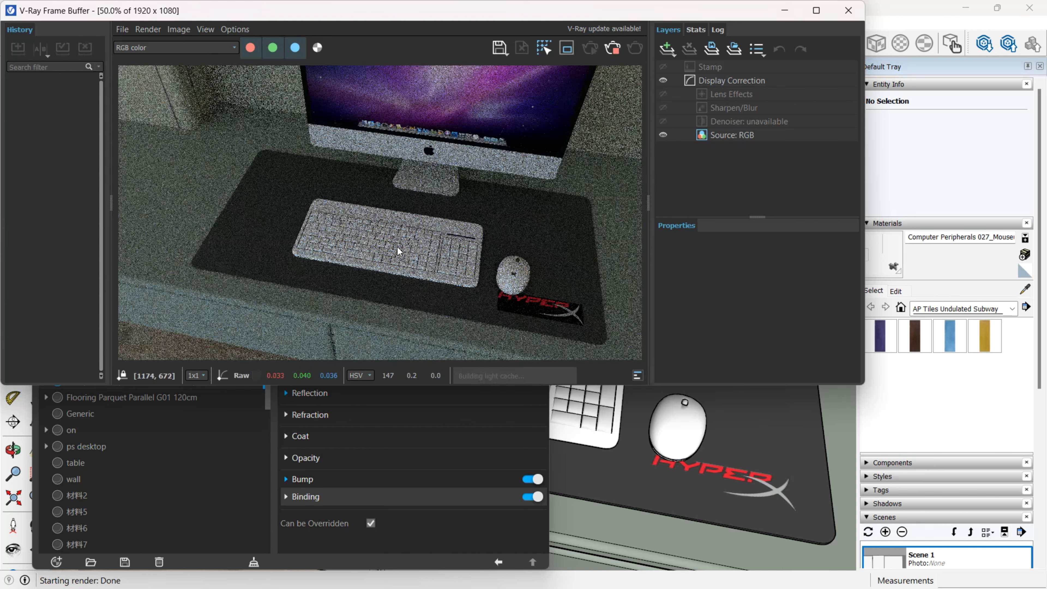
pyautogui.scroll(2, 396, 247)
pyautogui.scroll(-1, 387, 249)
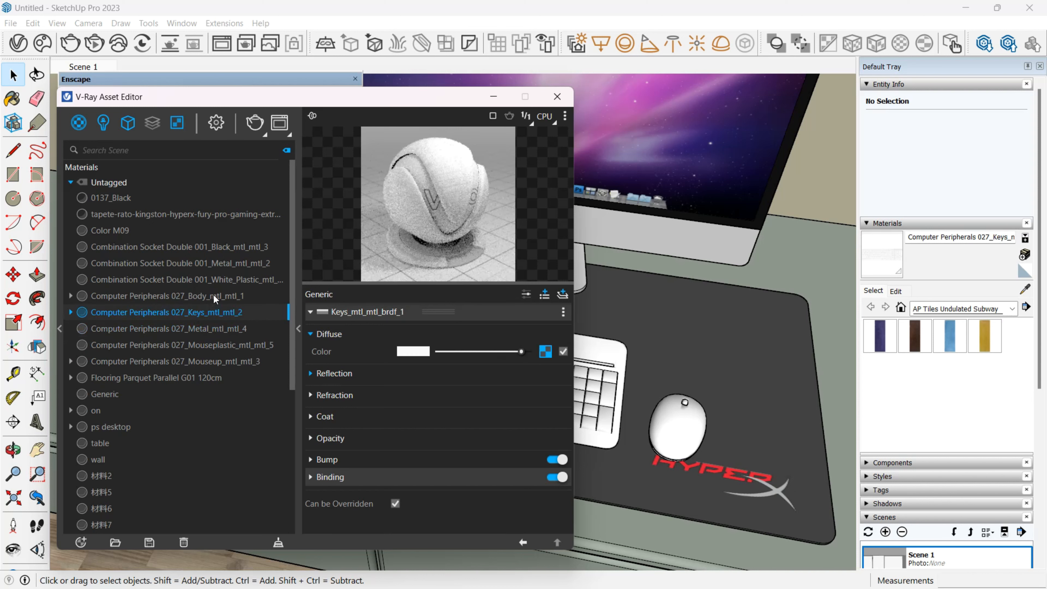
# Step: Try a darker grey diffuse color on the keyboard's Keys material, then return it to white
pyautogui.moveTo(459, 350)
pyautogui.mouseDown()
pyautogui.moveTo(470, 351)
pyautogui.moveTo(456, 350)
pyautogui.mouseUp()
pyautogui.click(457, 373)
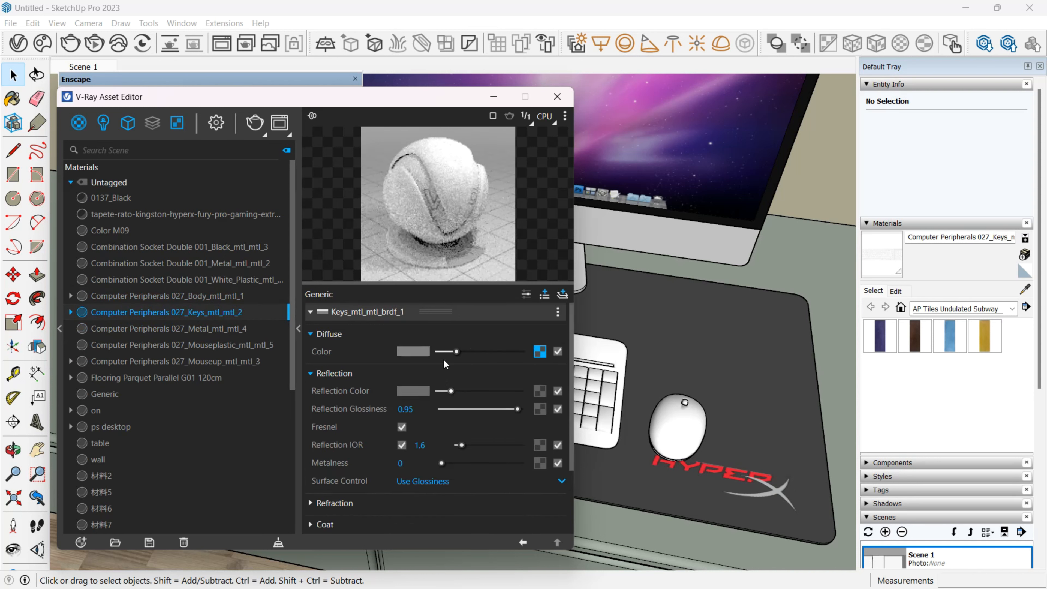
pyautogui.click(539, 351)
pyautogui.click(441, 348)
pyautogui.click(181, 311)
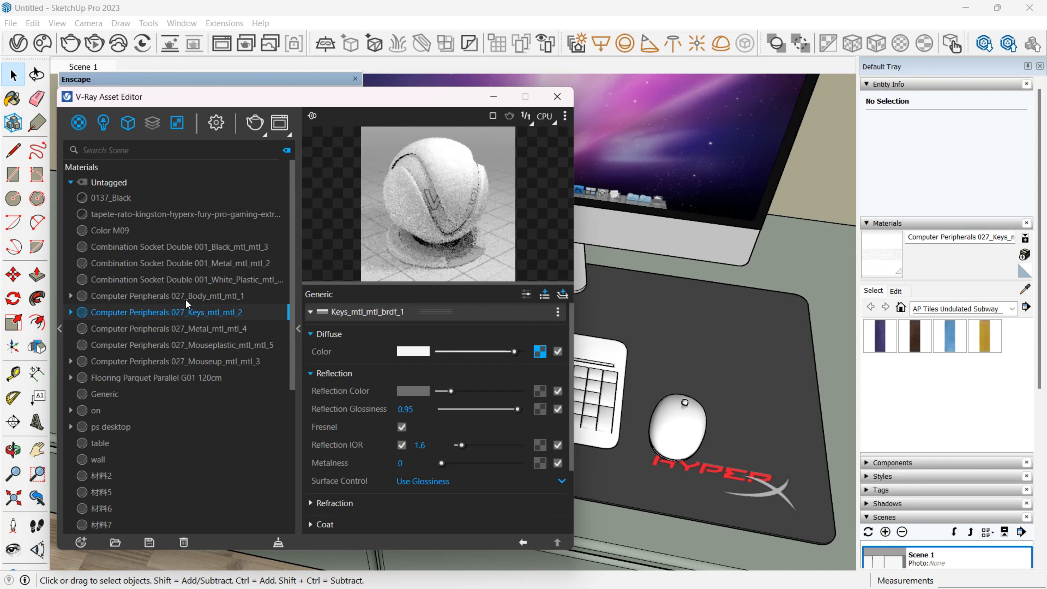
# Step: Darken the diffuse color of the Computer Peripherals 027 Mouseup material and look through the neighbouring materials
pyautogui.click(185, 298)
pyautogui.click(148, 345)
pyautogui.click(156, 378)
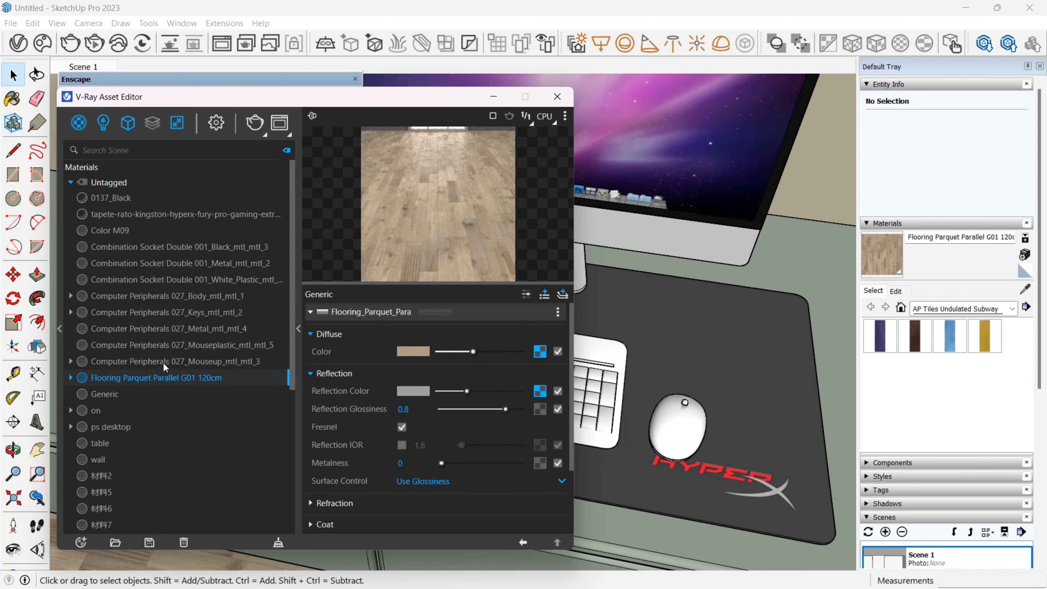
pyautogui.click(162, 362)
pyautogui.moveTo(518, 351); pyautogui.dragTo(477, 351)
pyautogui.click(159, 377)
pyautogui.click(153, 296)
pyautogui.click(182, 279)
pyautogui.click(179, 246)
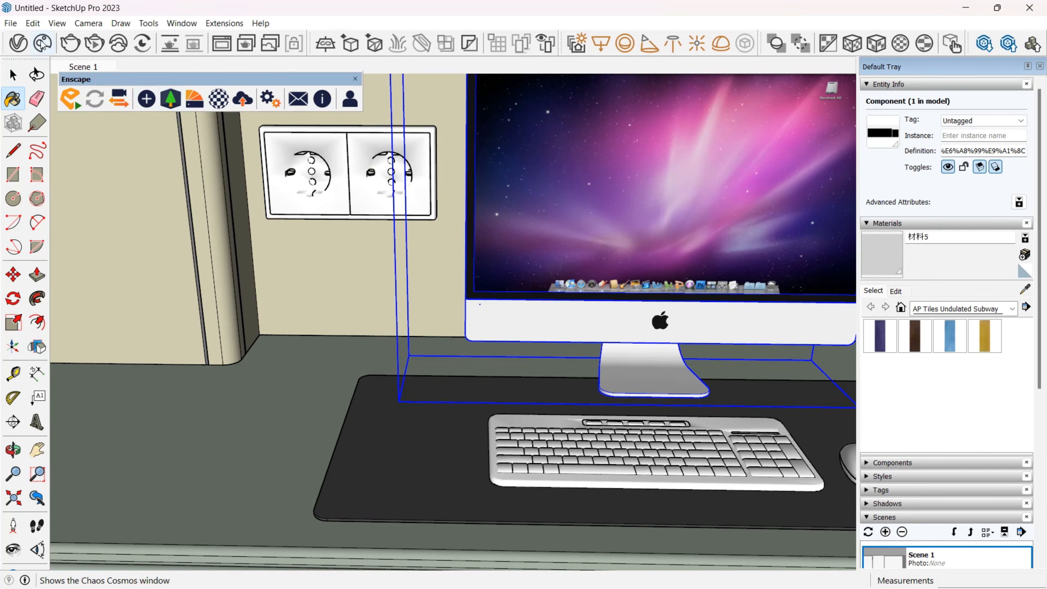
# Step: Sample the computer monitor's 材料5 material into V-Ray and darken its diffuse color to dark grey
pyautogui.click(19, 43)
pyautogui.click(1025, 290)
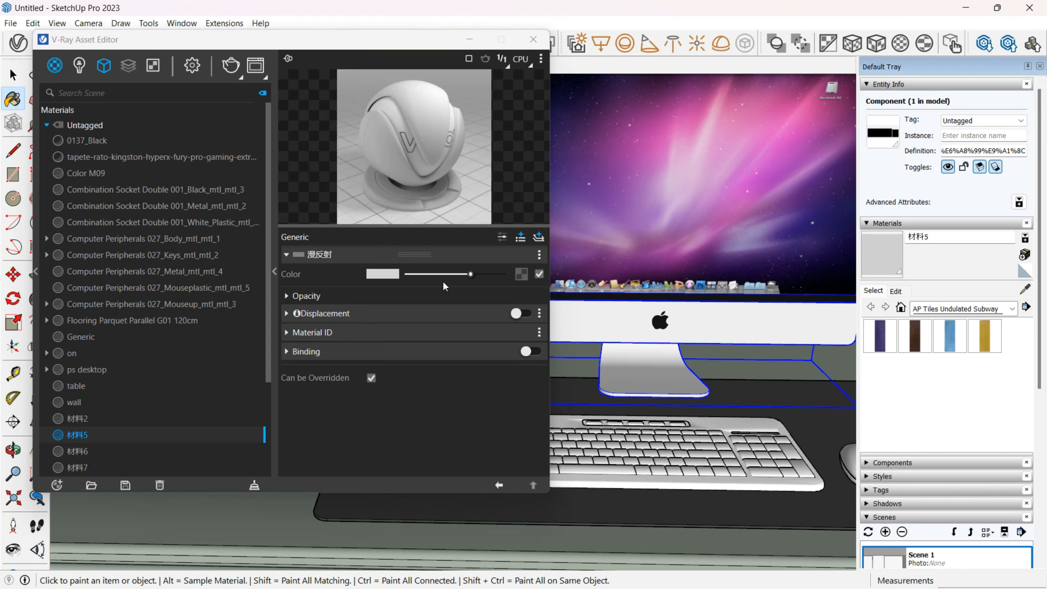
pyautogui.click(345, 297)
pyautogui.click(350, 294)
pyautogui.click(363, 311)
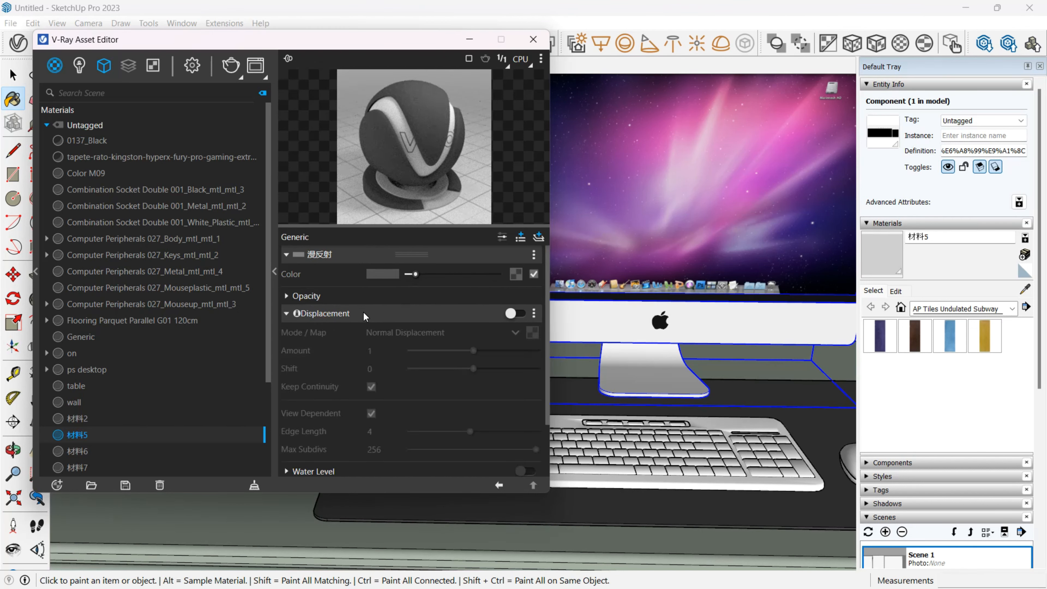
# Step: Examine the opacity and displacement settings of 材料5 and the attributes and layers that can be added to it
pyautogui.click(362, 311)
pyautogui.click(335, 297)
pyautogui.click(520, 237)
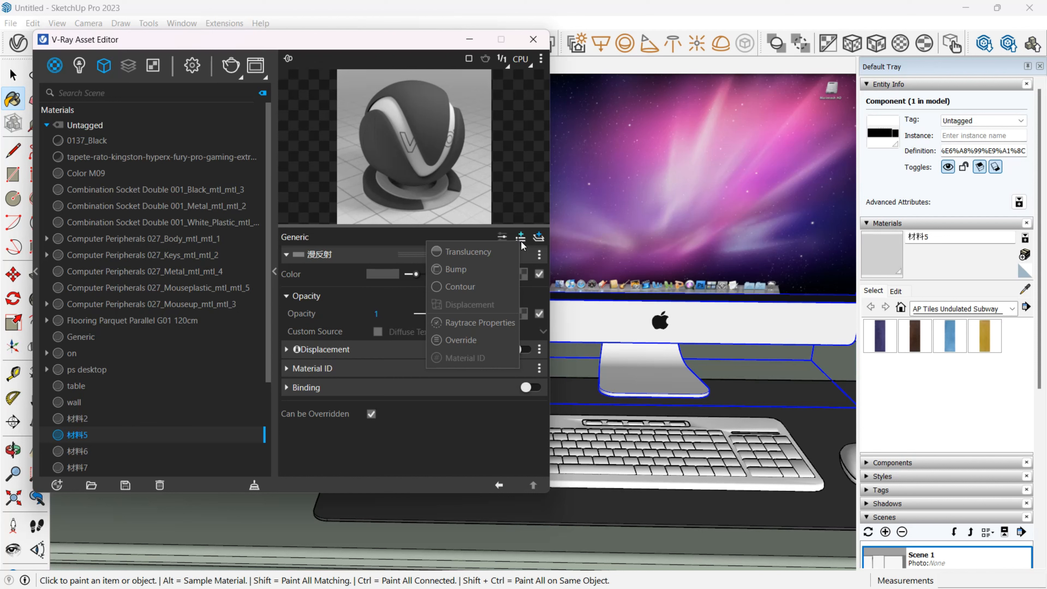
pyautogui.click(457, 250)
pyautogui.click(402, 351)
pyautogui.click(537, 350)
pyautogui.click(523, 366)
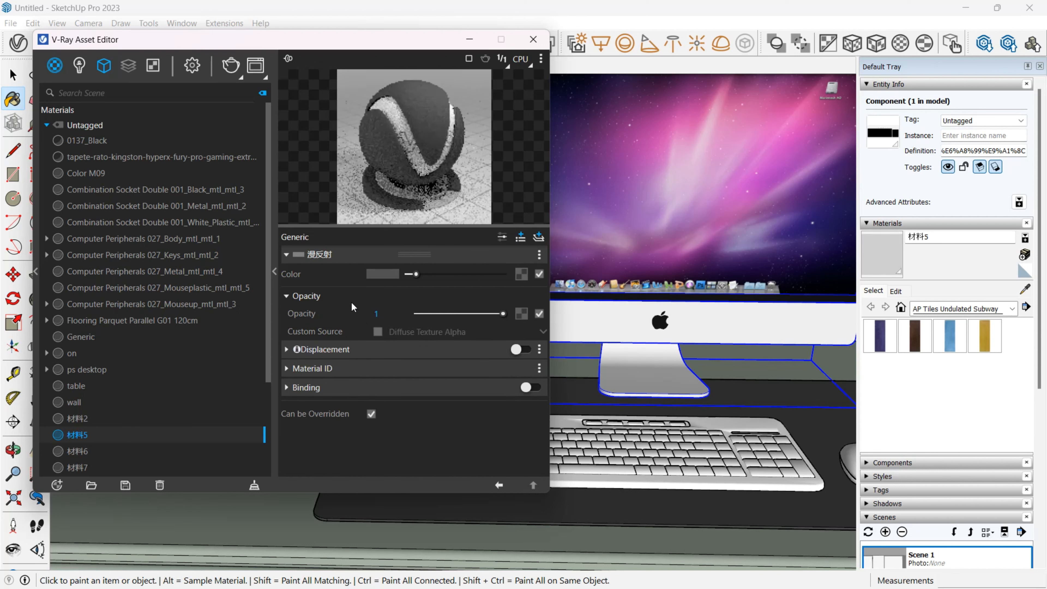
pyautogui.click(538, 237)
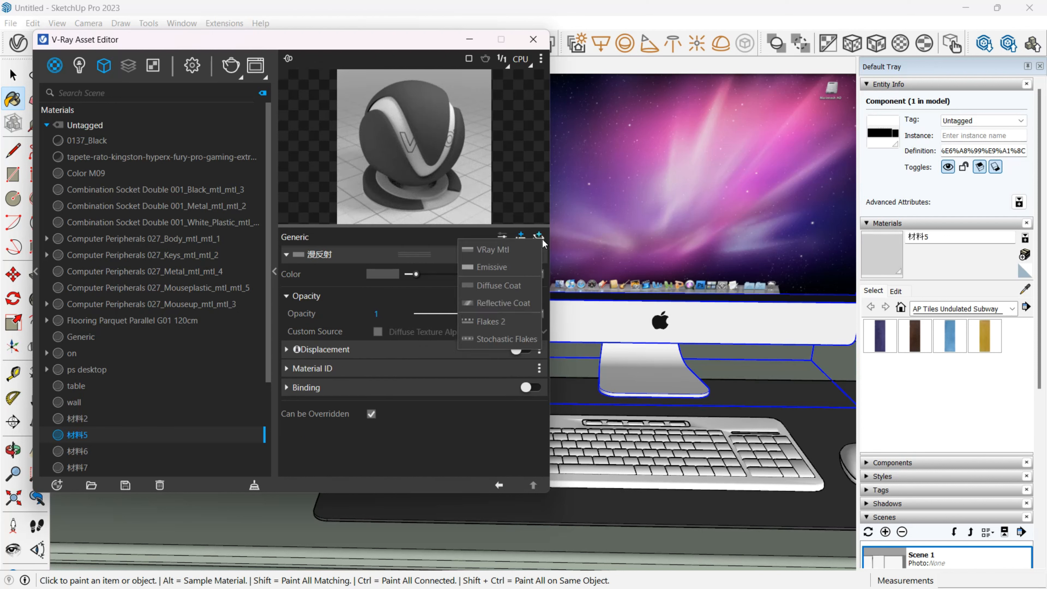
pyautogui.click(345, 300)
# Step: Lighten the diffuse color of 材料5 slightly to a mid grey and review its displacement and remaining settings
pyautogui.moveTo(416, 274); pyautogui.dragTo(420, 276)
pyautogui.click(319, 297)
pyautogui.click(320, 349)
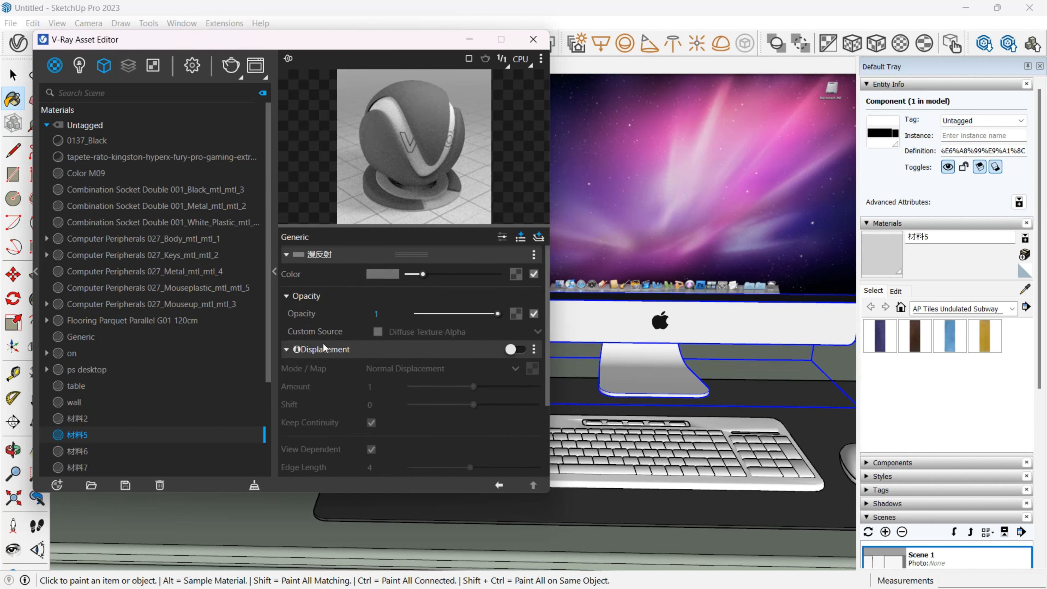
pyautogui.scroll(-3, 447, 339)
pyautogui.click(348, 411)
pyautogui.click(337, 440)
pyautogui.scroll(-2, 340, 440)
pyautogui.click(345, 440)
pyautogui.scroll(-2, 363, 416)
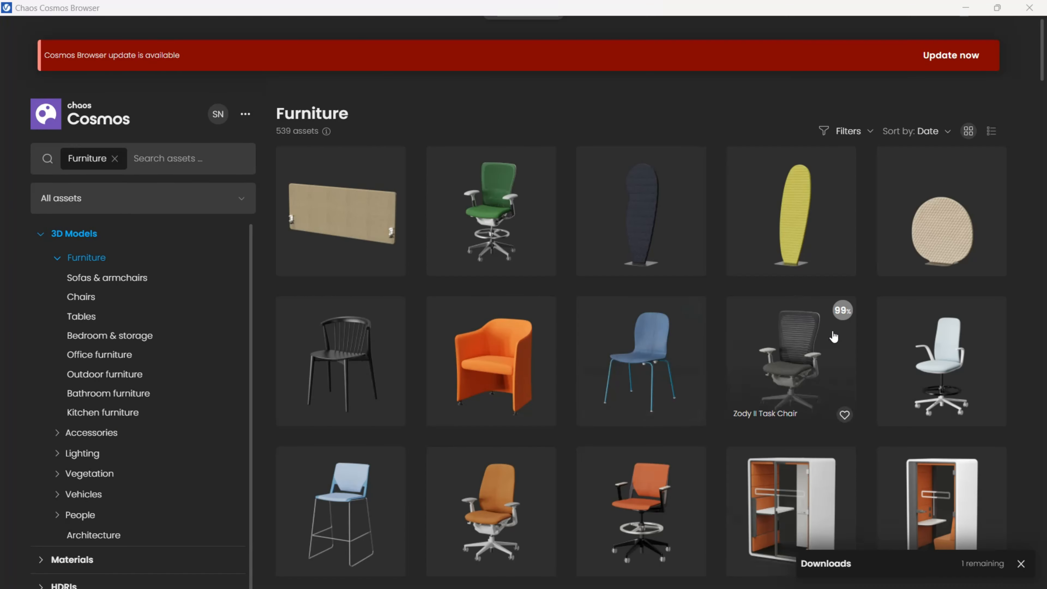
# Step: Import the Zody II Task Chair from Chaos Cosmos and place it on the floor in front of the desk
pyautogui.click(842, 313)
pyautogui.moveTo(551, 432); pyautogui.dragTo(542, 458, button='middle')
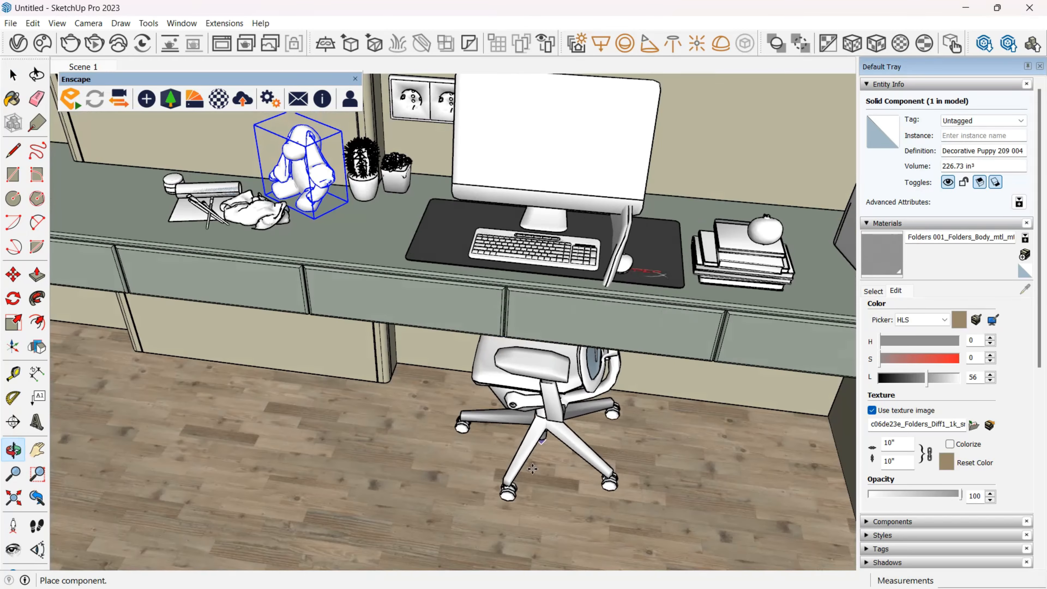
pyautogui.click(497, 497)
pyautogui.click(429, 253)
pyautogui.click(525, 153)
# Step: Scale the task chair's height down by a factor of about 0.87 so its back sits below the desktop
pyautogui.moveTo(531, 148); pyautogui.dragTo(537, 315, button='middle')
pyautogui.press('s')
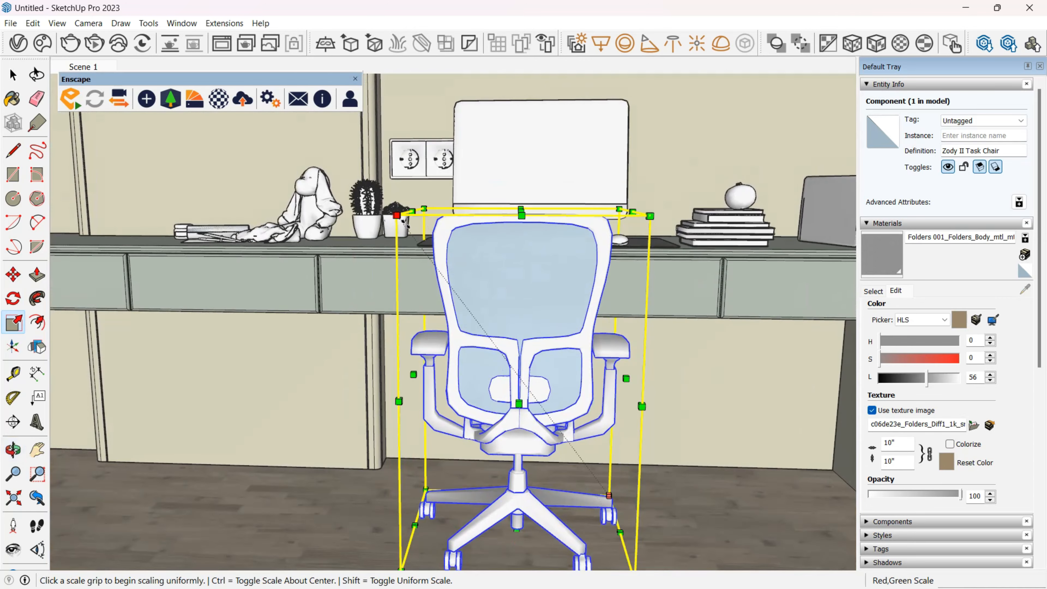
pyautogui.click(520, 213)
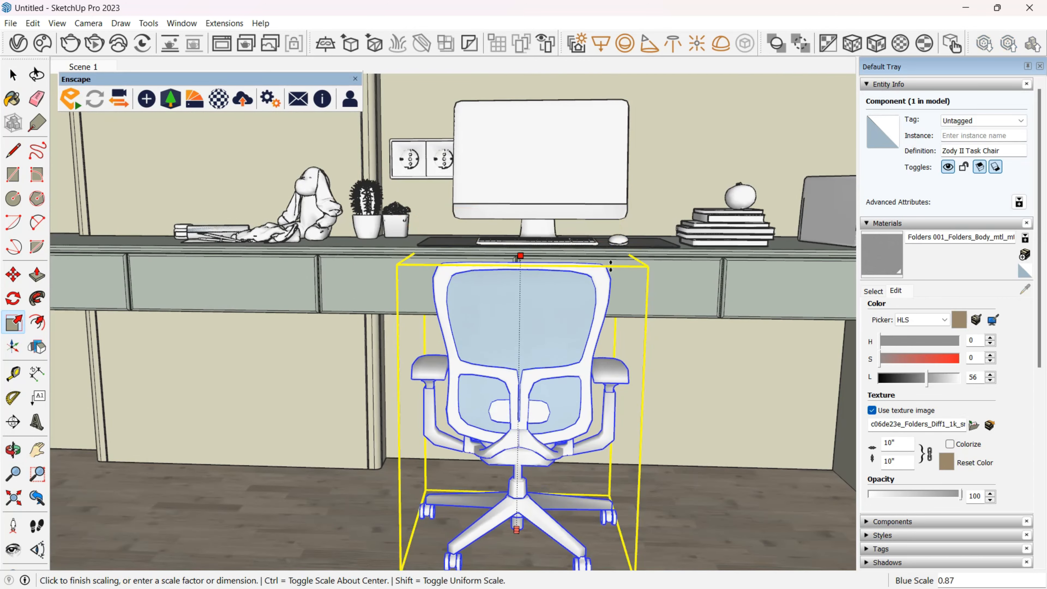
pyautogui.click(675, 271)
pyautogui.moveTo(675, 270); pyautogui.dragTo(589, 425, button='middle')
pyautogui.scroll(1, 589, 425)
# Step: Move the task chair along the floor to adjust its position in front of the computer
pyautogui.press('m')
pyautogui.click(292, 467)
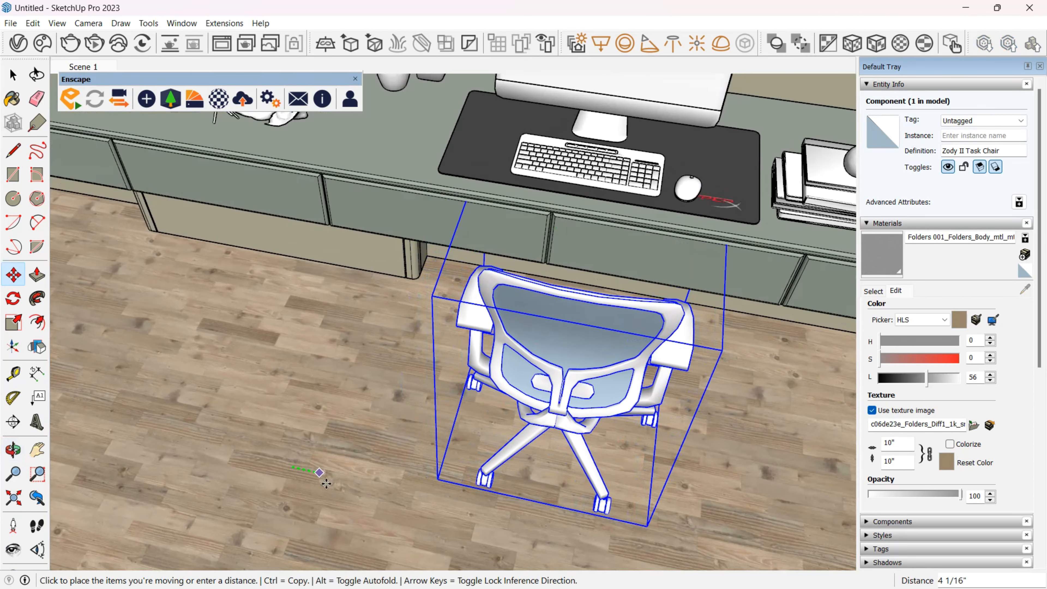
pyautogui.click(308, 471)
pyautogui.click(433, 512)
pyautogui.click(438, 502)
# Step: Frame the desk from Scene 1, run a test render to check the composition, and close it
pyautogui.click(92, 68)
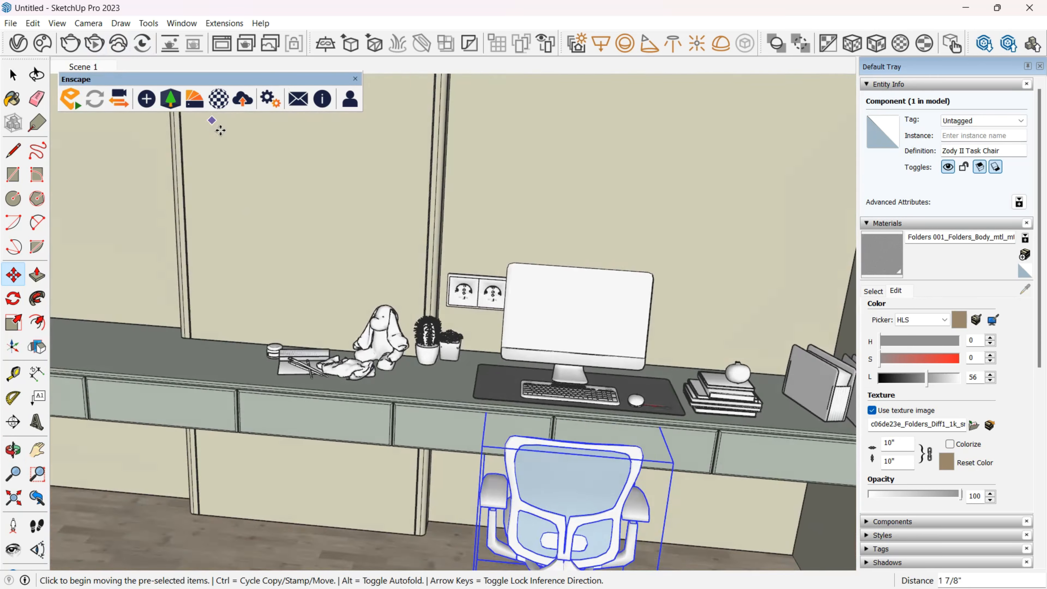
pyautogui.scroll(2, 573, 400)
pyautogui.moveTo(573, 400); pyautogui.dragTo(479, 397, button='middle')
pyautogui.click(70, 43)
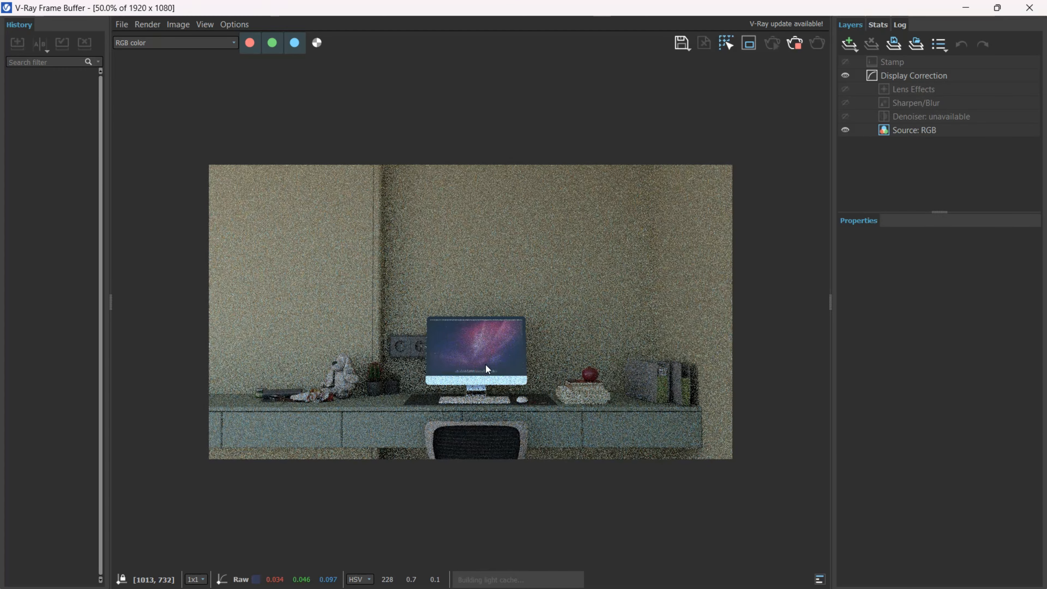
pyautogui.click(1029, 7)
# Step: Move the section plane about 8 5/16" and return to Scene 1
pyautogui.scroll(-6, 343, 371)
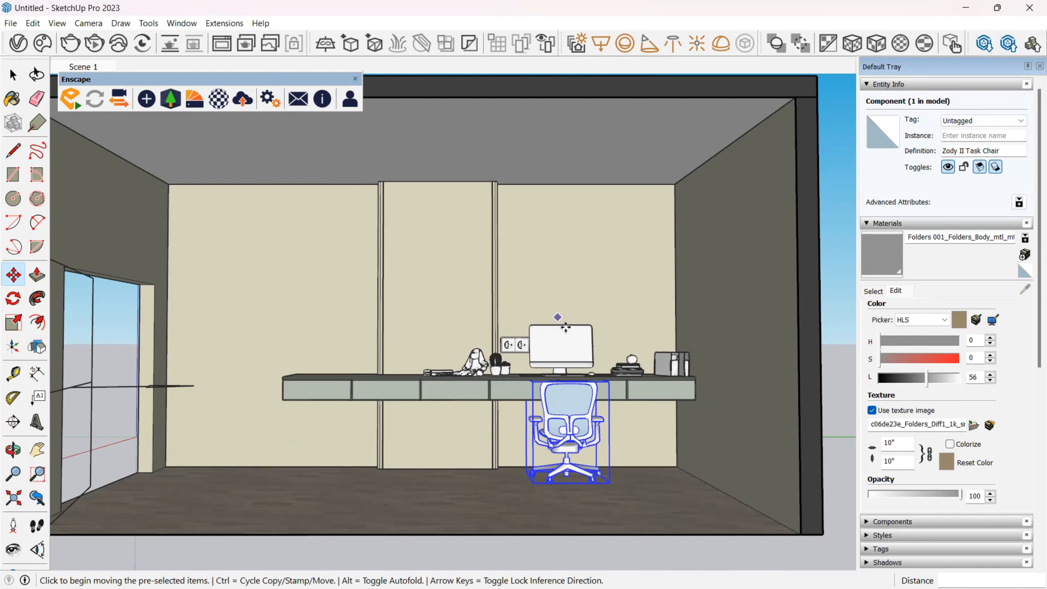
pyautogui.click(306, 471)
pyautogui.press('m')
pyautogui.click(303, 479)
pyautogui.click(248, 479)
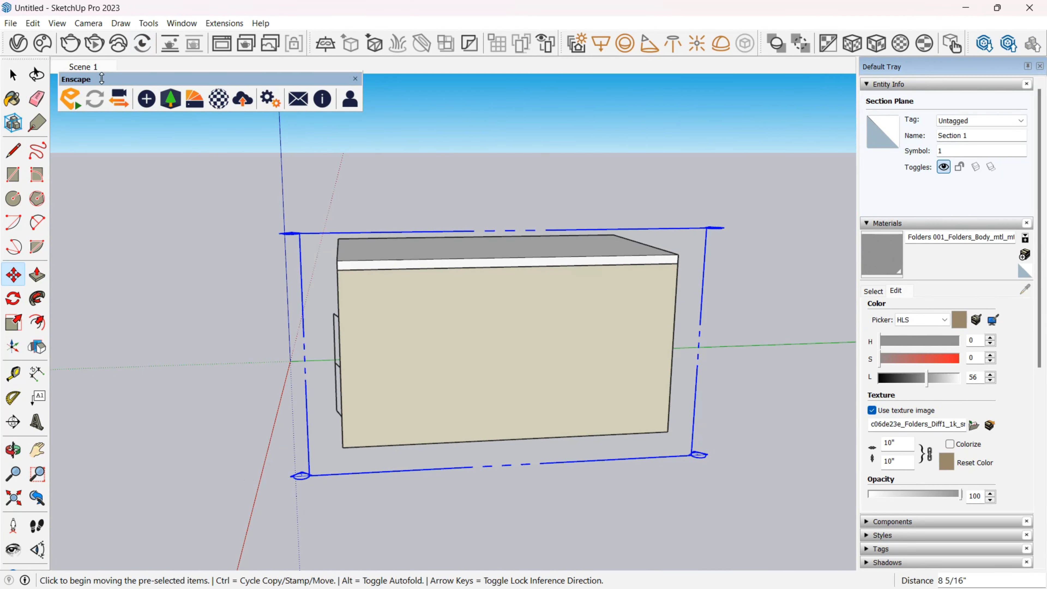
pyautogui.click(106, 69)
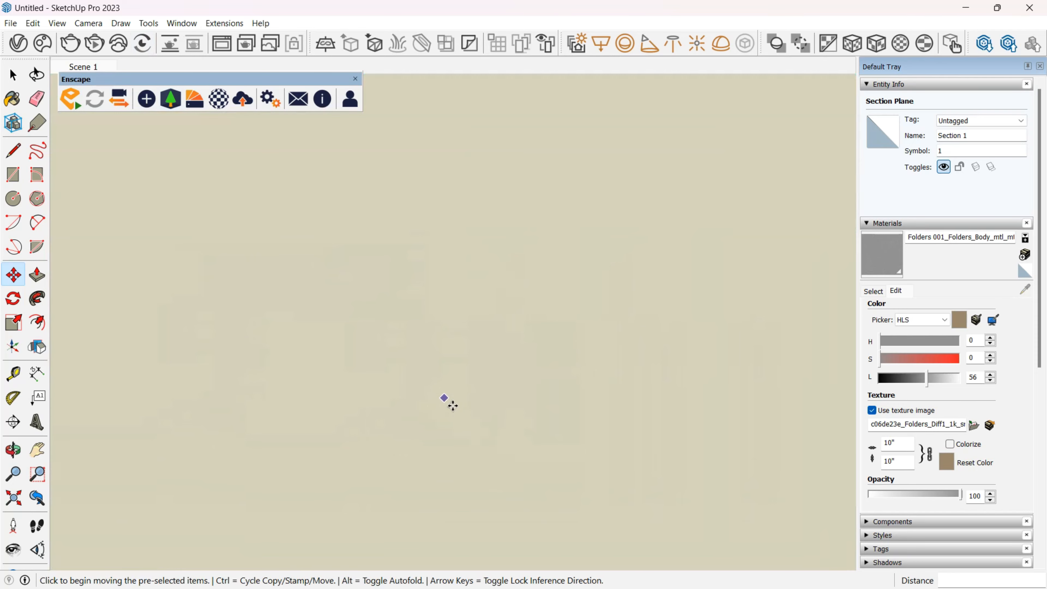
# Step: Reframe the camera with Look Around so the desk and chair fill the view, and update Scene 1 with all properties
pyautogui.press('space')
pyautogui.scroll(-10, 437, 374)
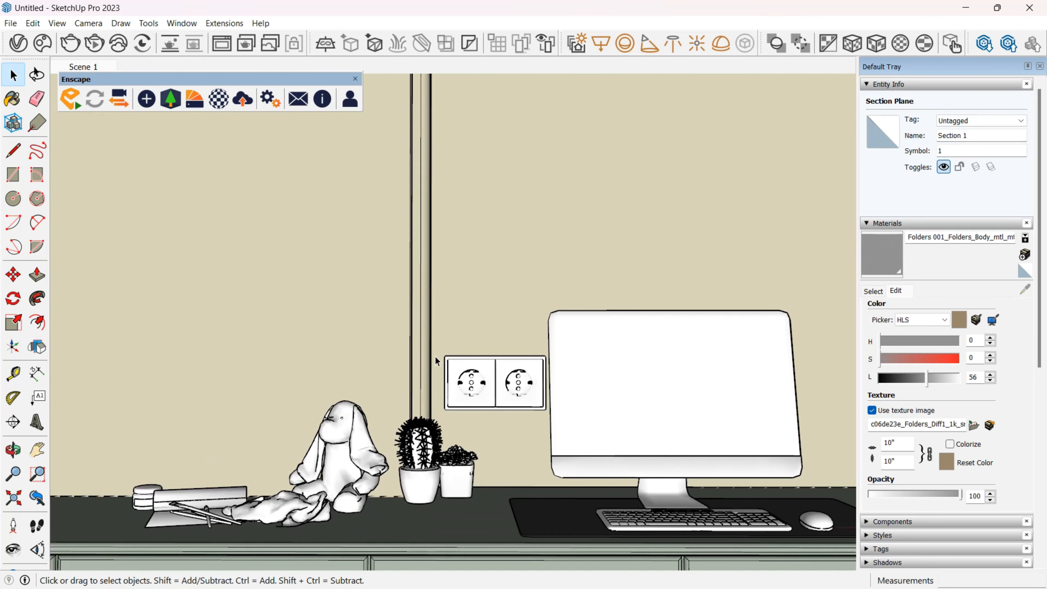
pyautogui.scroll(10, 341, 354)
pyautogui.click(4, 555)
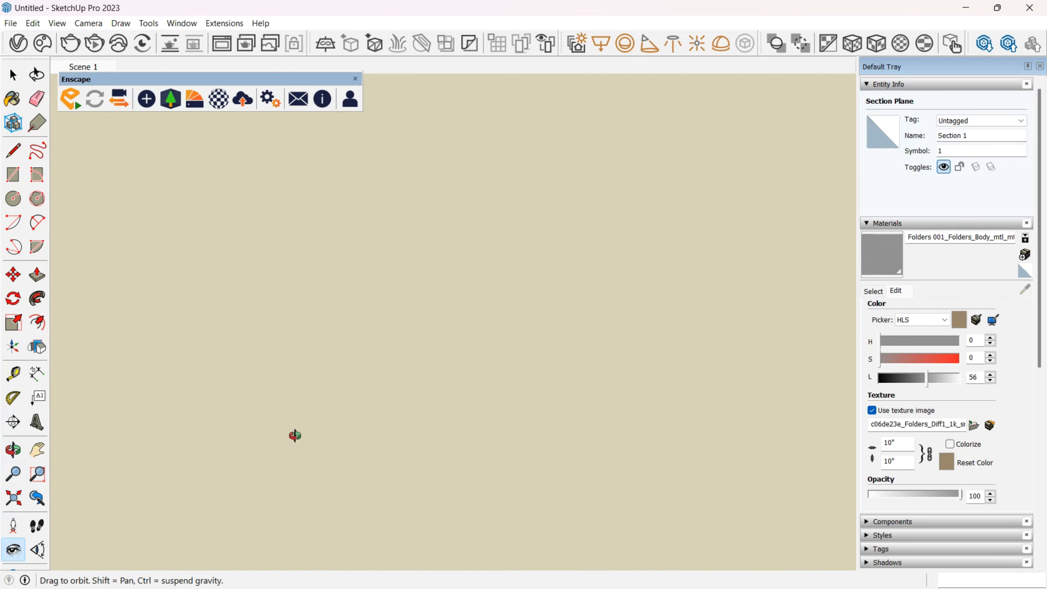
pyautogui.moveTo(294, 435); pyautogui.dragTo(872, 506, button='middle')
pyautogui.scroll(-10, 214, 338)
pyautogui.scroll(5, 178, 320)
pyautogui.moveTo(177, 320); pyautogui.dragTo(807, 302)
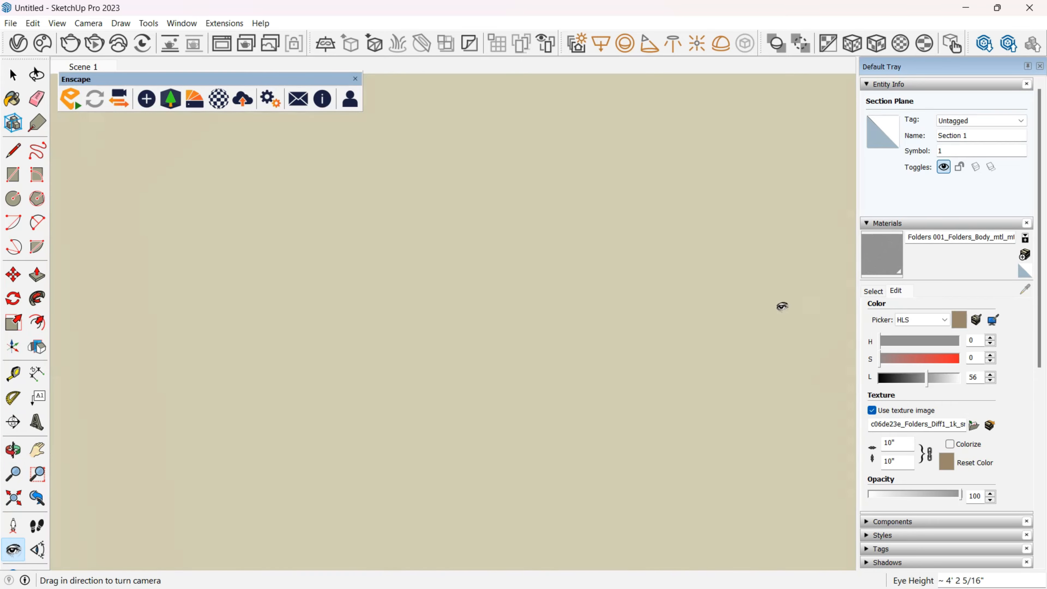
pyautogui.moveTo(716, 295); pyautogui.dragTo(467, 365)
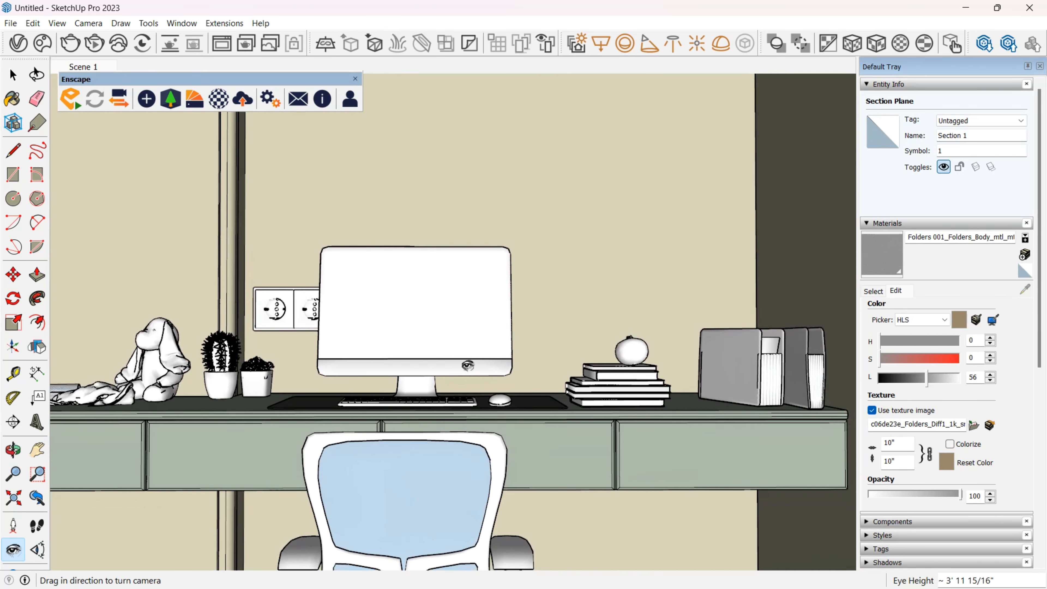
pyautogui.scroll(-5, 921, 351)
pyautogui.rightClick(920, 325)
pyautogui.click(919, 347)
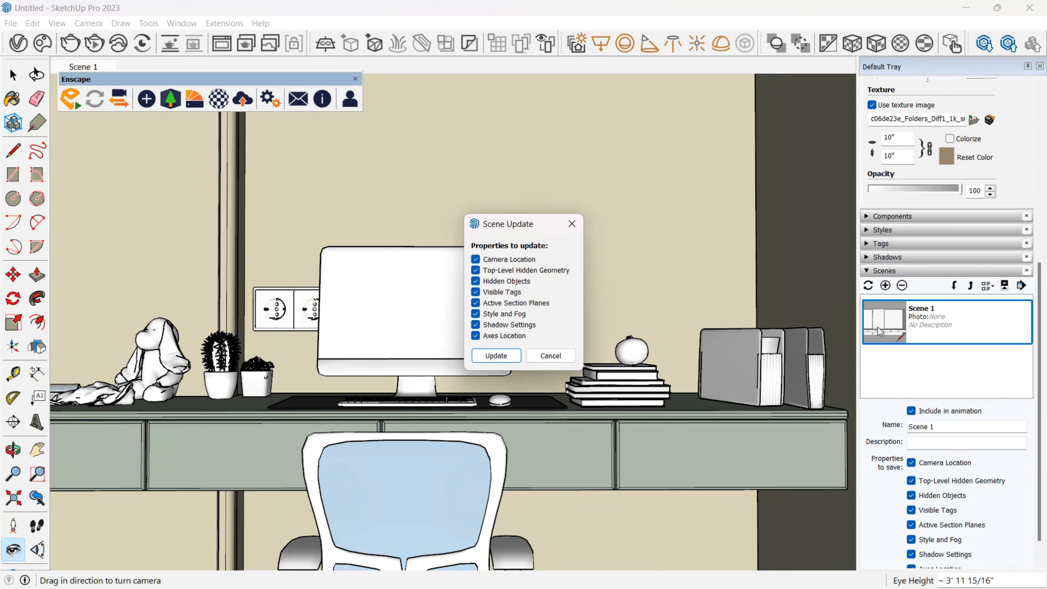
pyautogui.click(484, 355)
# Step: Set the intensity of Rectangle Light#2 to 200
pyautogui.click(19, 43)
pyautogui.click(74, 148)
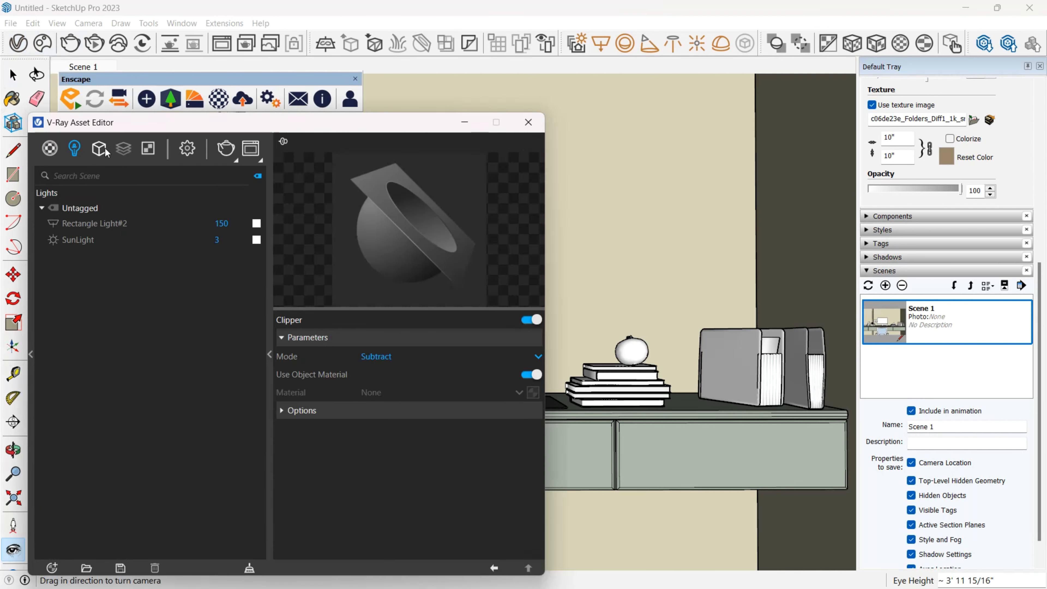
pyautogui.click(237, 223)
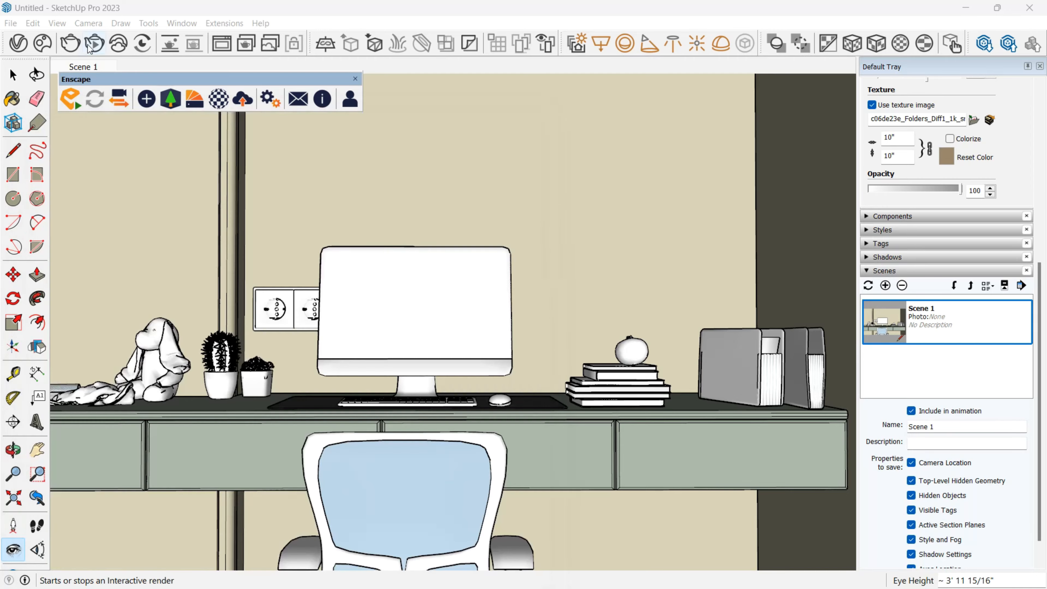
# Step: Draw another rectangle light about 101 by 76 meeting the window's upper corner, set its intensity to 80, and return to Scene 1
pyautogui.press('o')
pyautogui.scroll(5, 381, 377)
pyautogui.keyDown('shift'); pyautogui.moveTo(381, 376); pyautogui.dragTo(569, 363, button='middle'); pyautogui.keyUp('shift')
pyautogui.click(300, 492)
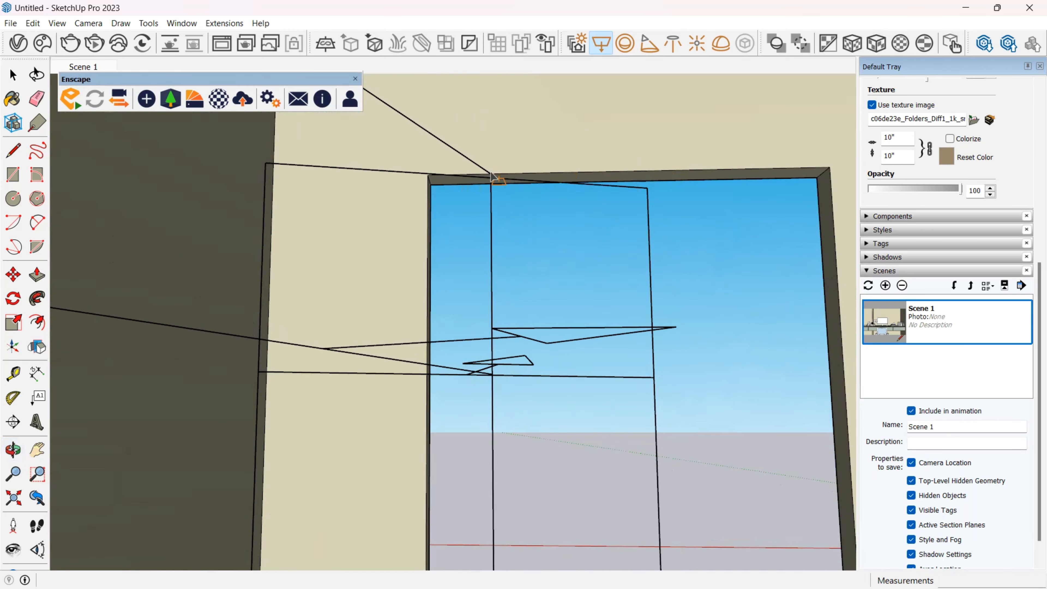
pyautogui.click(68, 43)
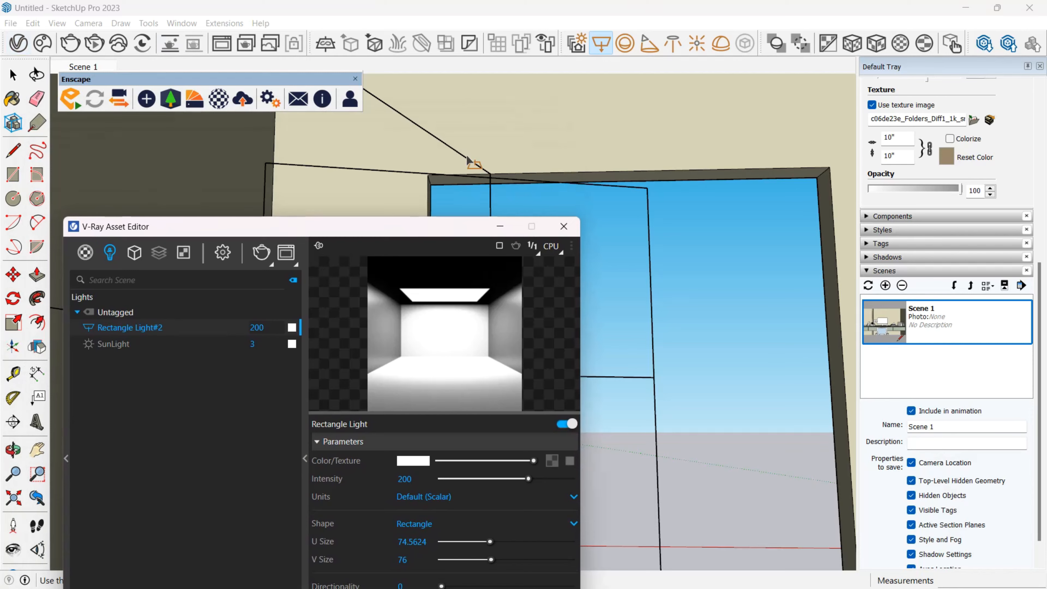
pyautogui.click(470, 161)
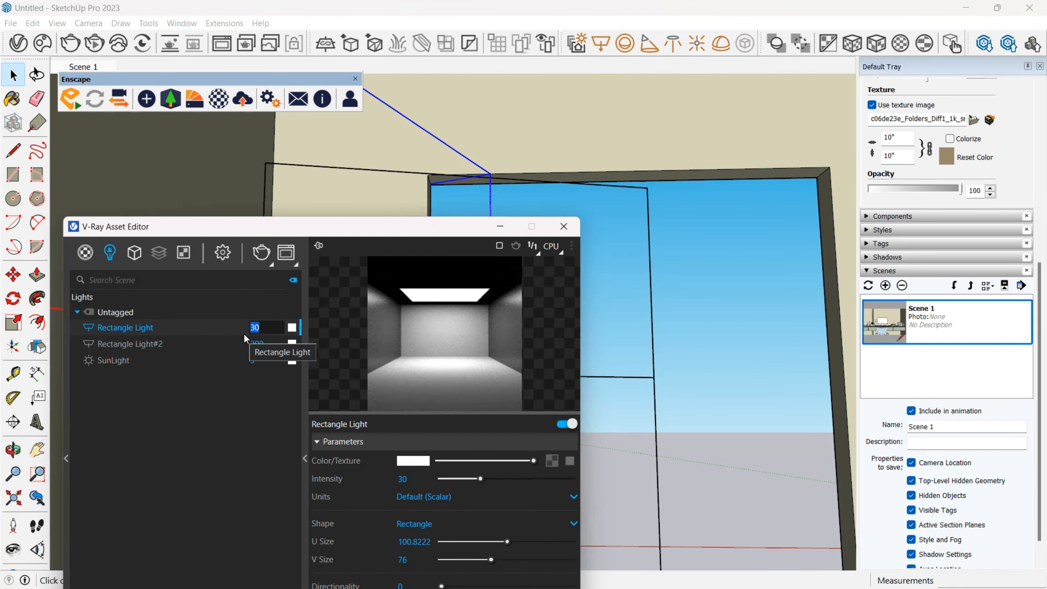
pyautogui.write('80')
pyautogui.press('Return')
pyautogui.click(82, 66)
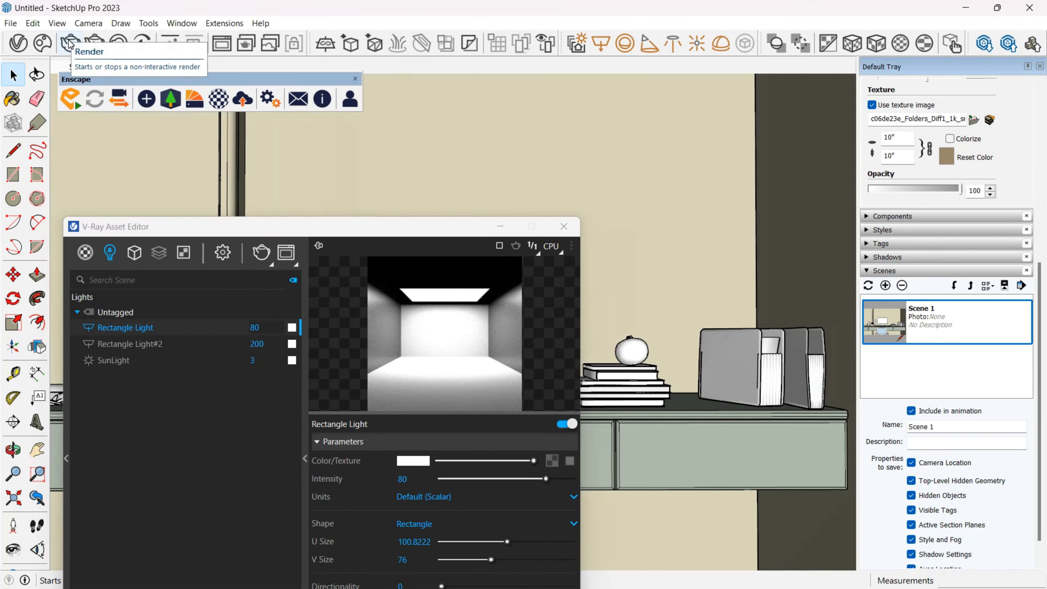
# Step: Test-render the scene and set the intensity of Rectangle Light#2 to 300 and of Rectangle Light to 150
pyautogui.click(70, 42)
pyautogui.scroll(1, 426, 345)
pyautogui.scroll(-1, 412, 296)
pyautogui.scroll(1, 410, 297)
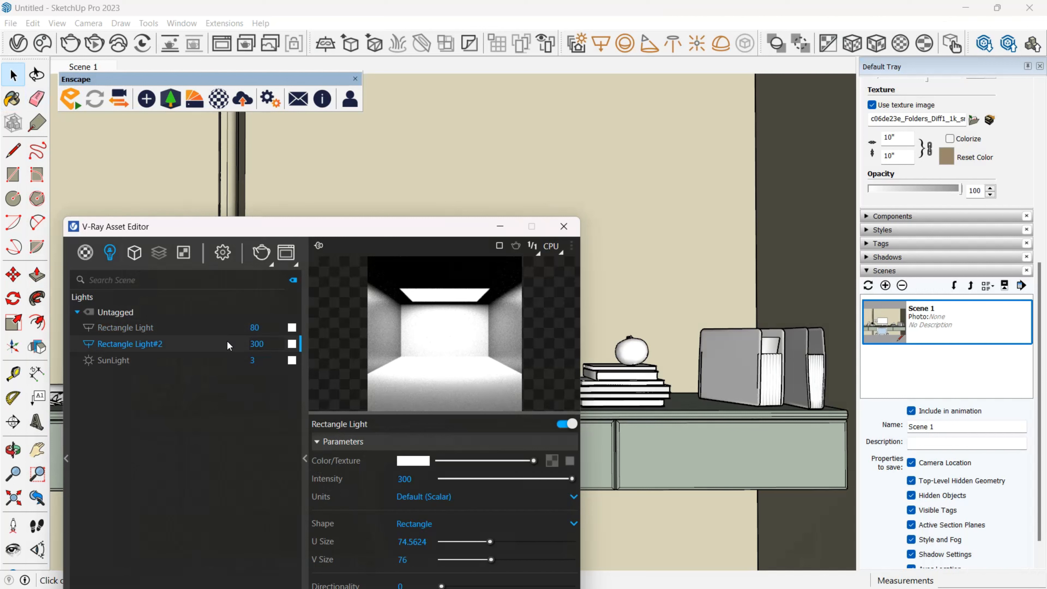
pyautogui.moveTo(266, 329); pyautogui.dragTo(247, 331)
pyautogui.write('150')
pyautogui.press('Return')
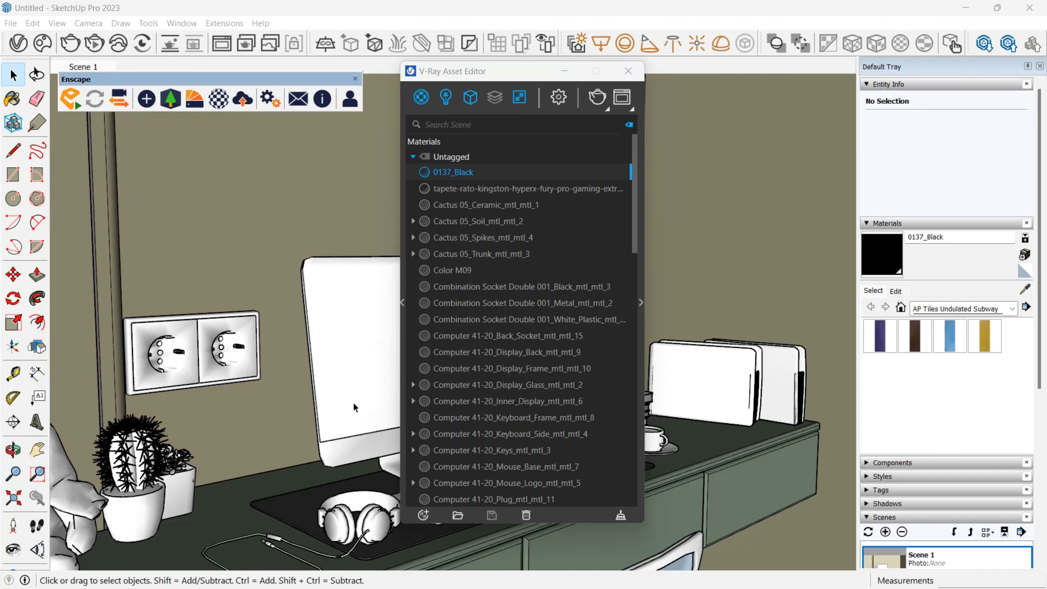
# Step: Create a generic V-Ray material named TEXT and load the Untitled-1 image as its diffuse bitmap
pyautogui.rightClick(422, 416)
pyautogui.moveTo(411, 428)
pyautogui.click(511, 283)
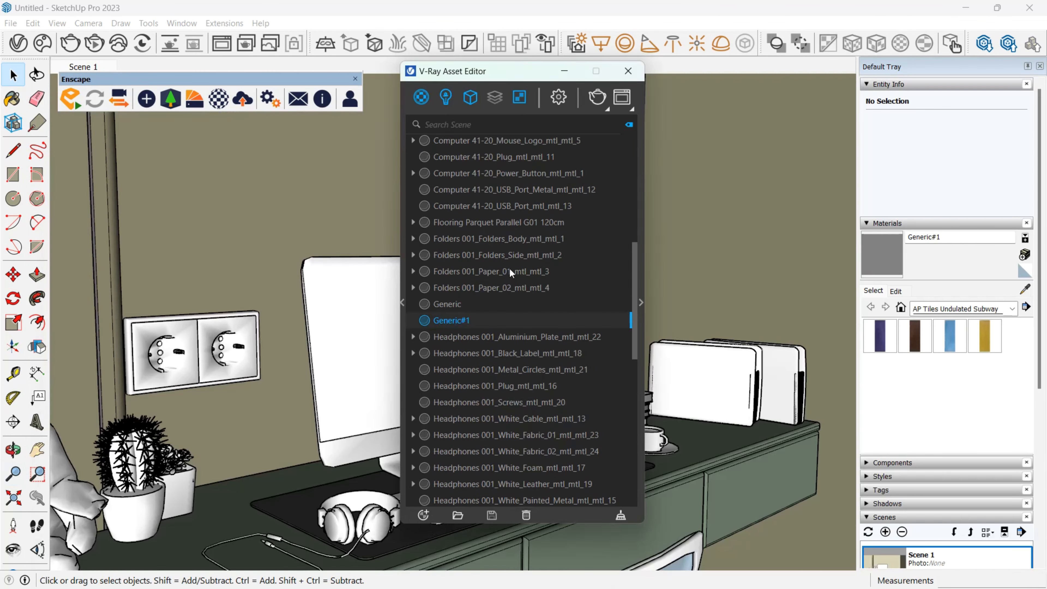
pyautogui.press('Return')
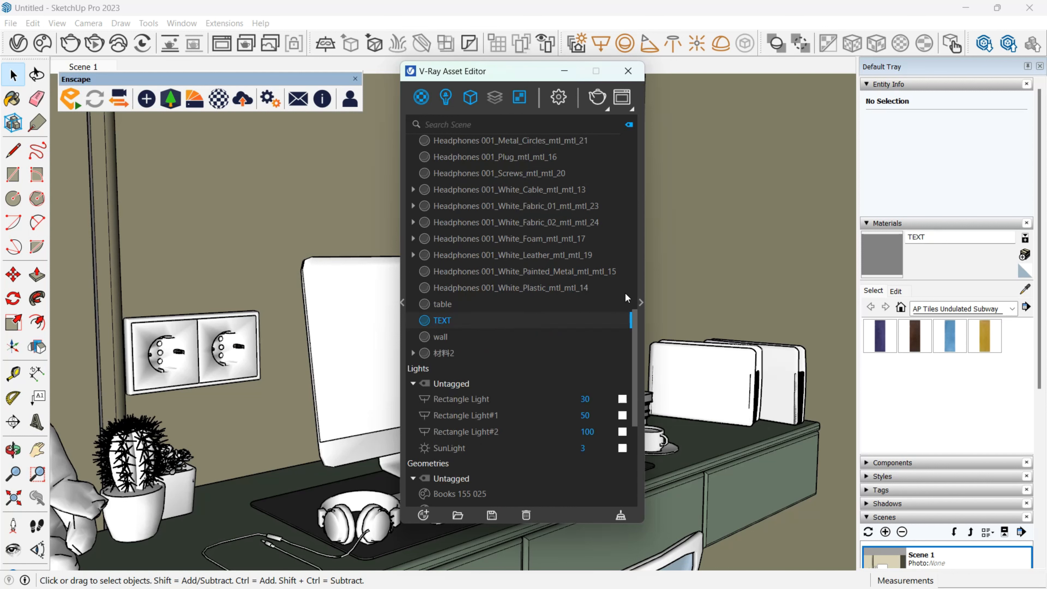
pyautogui.click(640, 291)
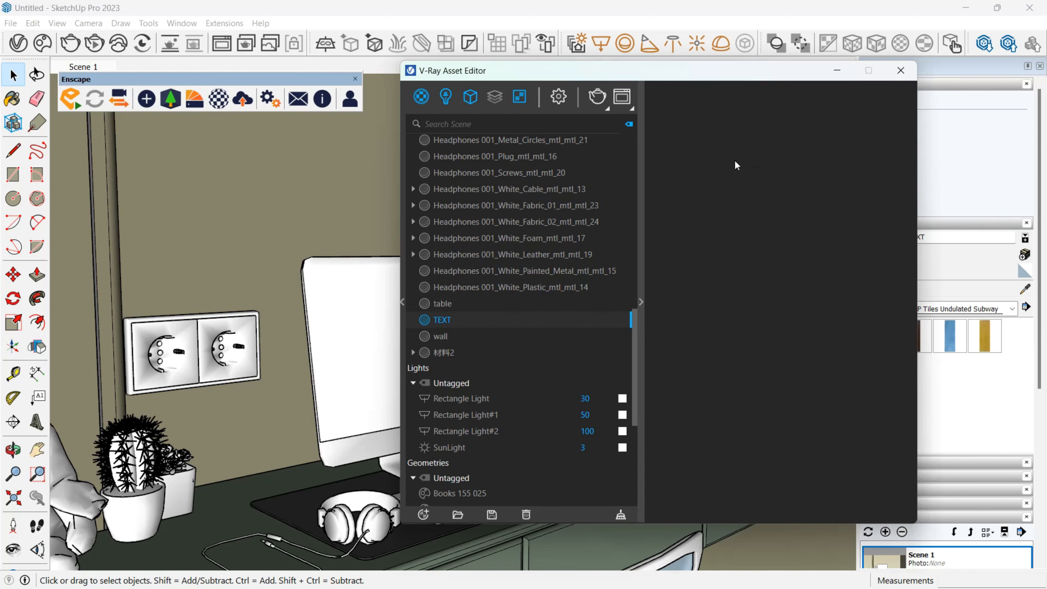
pyautogui.click(906, 324)
pyautogui.click(847, 110)
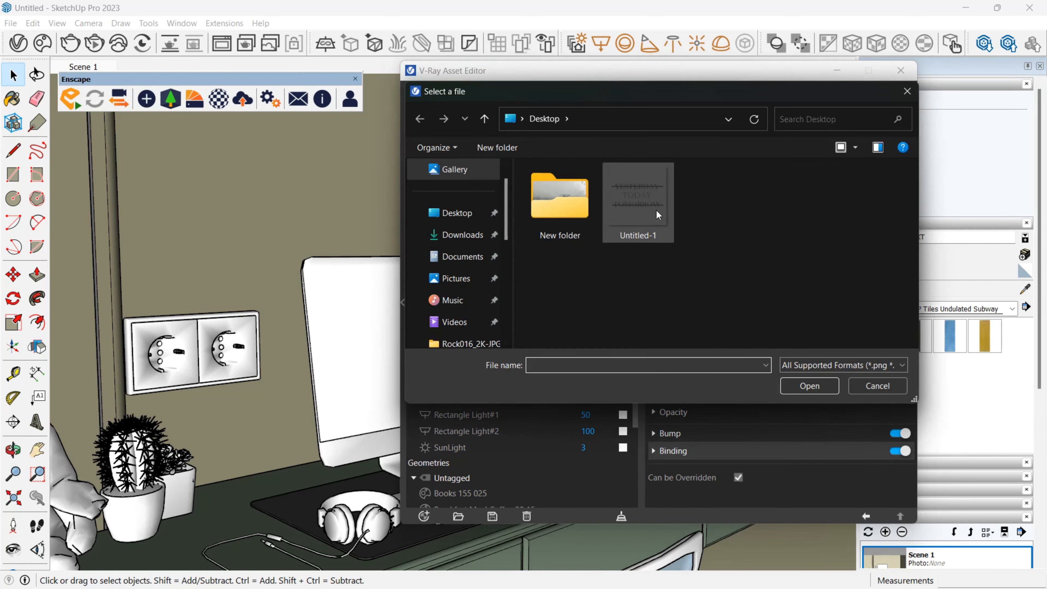
pyautogui.doubleClick(658, 215)
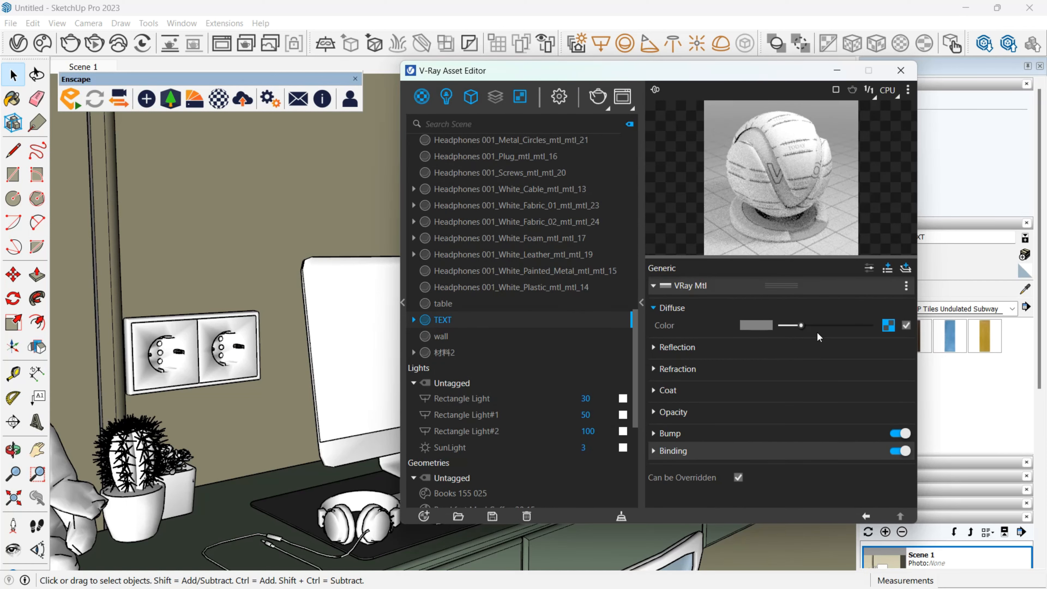
# Step: Try a bitmap as the TEXT material's opacity map, clear it, and minimize the Asset Editor
pyautogui.click(673, 412)
pyautogui.click(883, 429)
pyautogui.click(845, 299)
pyautogui.doubleClick(620, 217)
pyautogui.rightClick(883, 430)
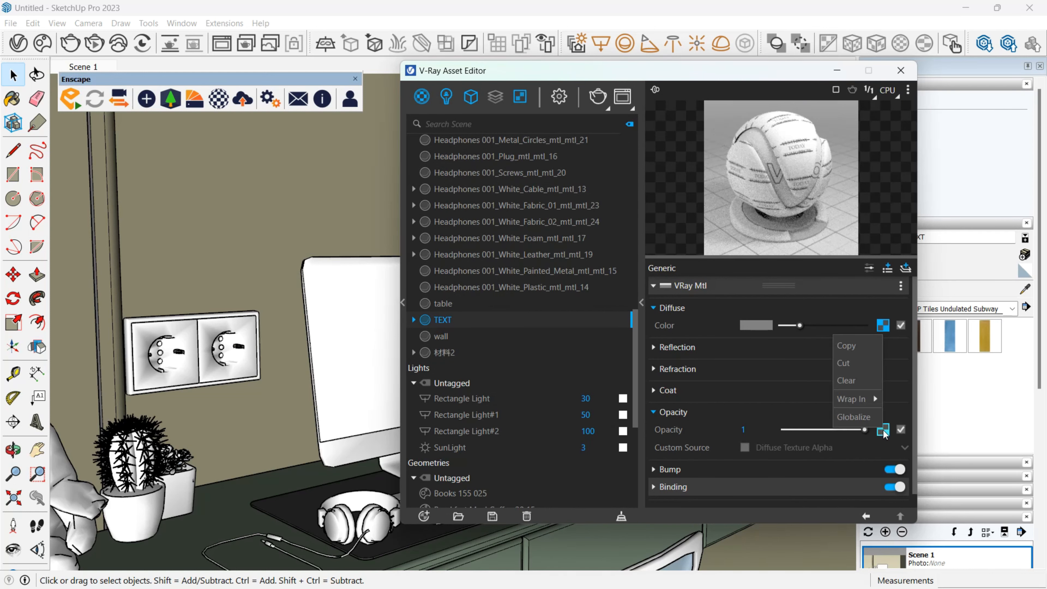
pyautogui.click(846, 380)
pyautogui.click(839, 73)
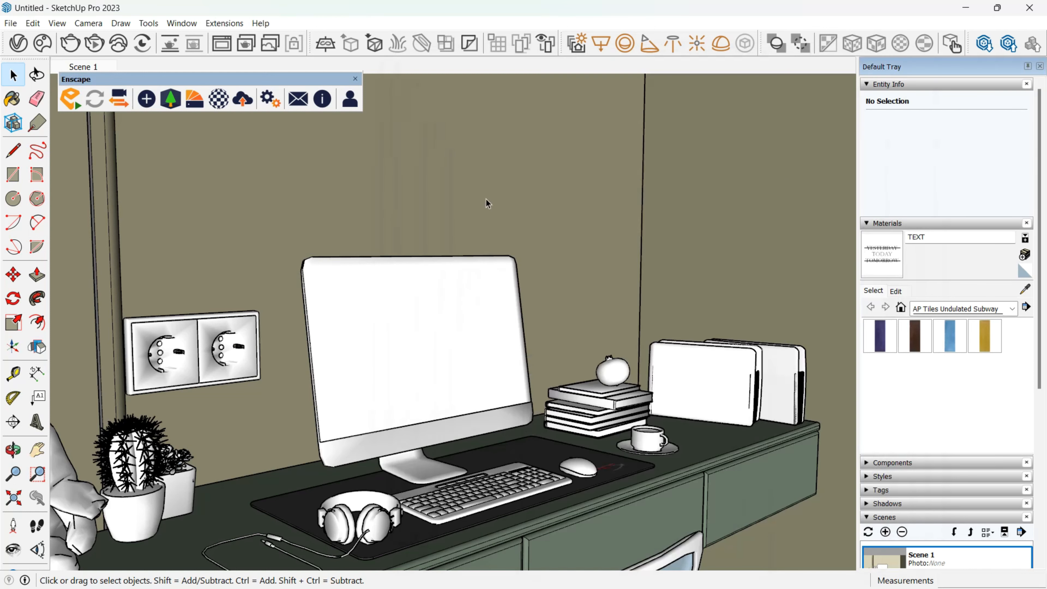
# Step: Place a V-Ray decal about 47 by 30 inches on the wall above the monitor
pyautogui.click(469, 44)
pyautogui.moveTo(333, 181); pyautogui.dragTo(252, 347, button='middle')
pyautogui.click(341, 119)
pyautogui.click(704, 322)
pyautogui.keyDown('shift'); pyautogui.moveTo(655, 335); pyautogui.dragTo(686, 398, button='middle'); pyautogui.keyUp('shift')
pyautogui.click(469, 44)
pyautogui.click(355, 120)
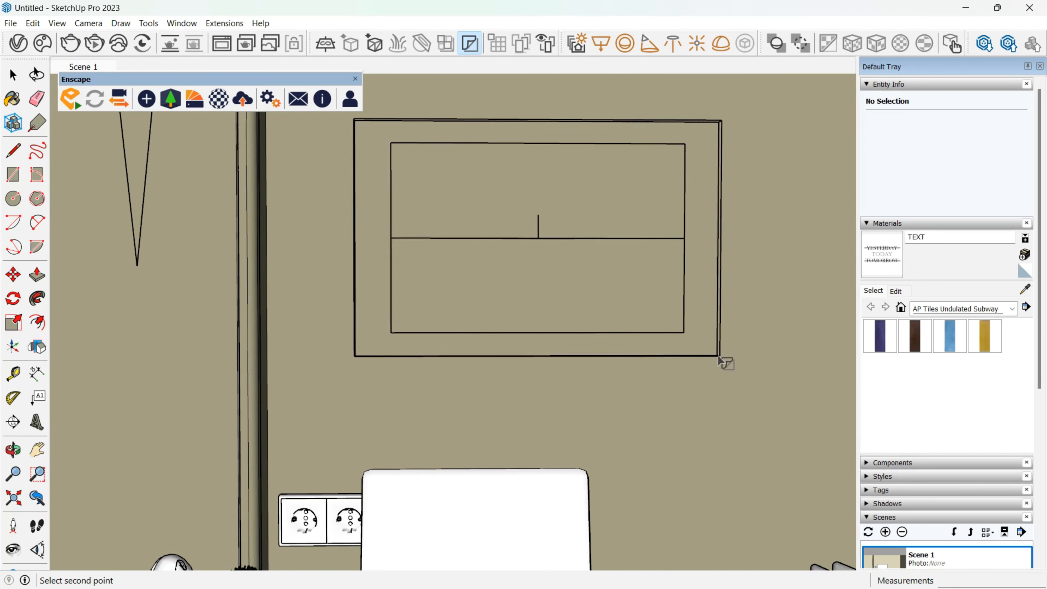
pyautogui.click(731, 356)
# Step: Assign the TEXT material to the decal and return to Scene 1
pyautogui.click(18, 46)
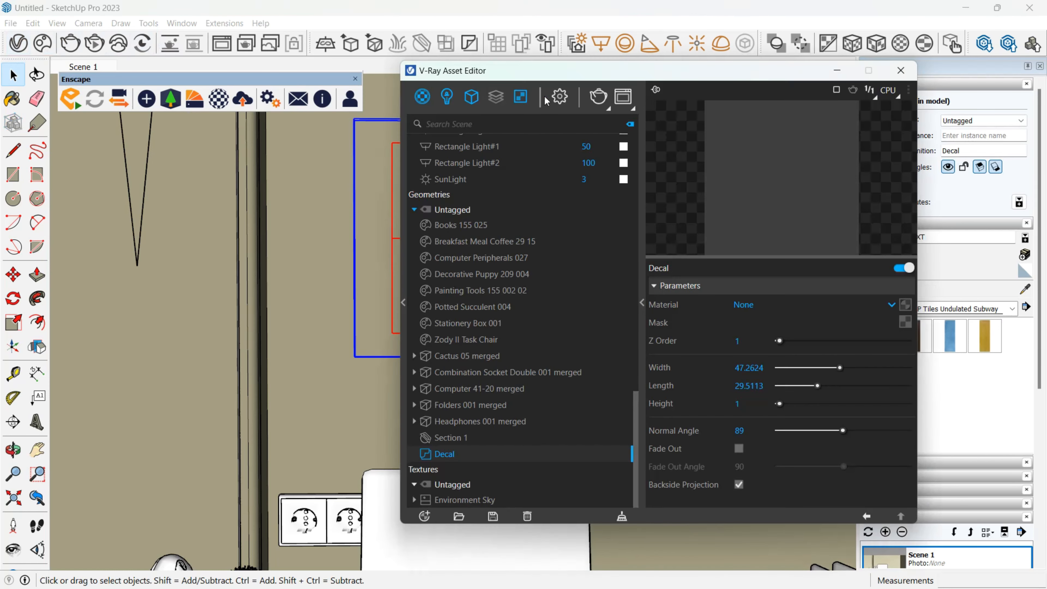
pyautogui.click(813, 306)
pyautogui.click(824, 366)
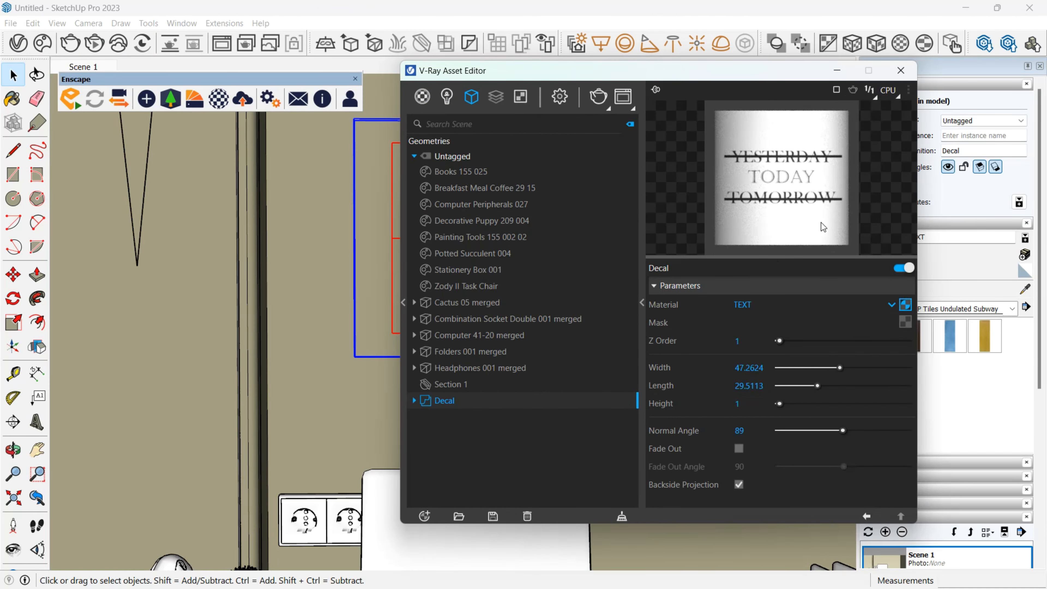
pyautogui.click(81, 67)
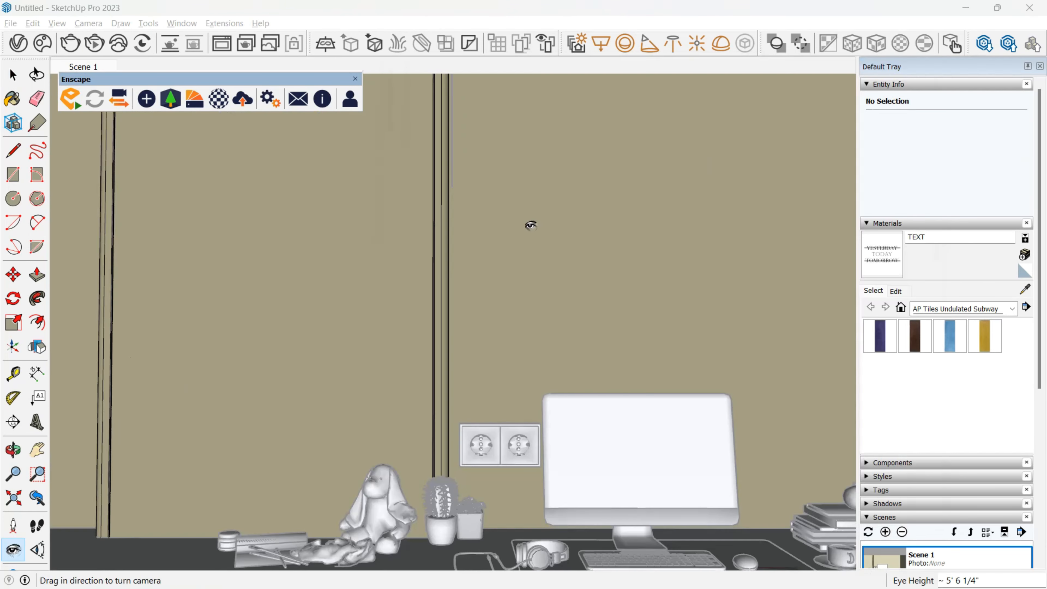
# Step: Set out guides on the wall above the monitor for a rectangular picture face with the TEXT material
pyautogui.press('space')
pyautogui.click(521, 244)
pyautogui.keyDown('shift'); pyautogui.moveTo(531, 225); pyautogui.dragTo(606, 228, button='middle'); pyautogui.keyUp('shift')
pyautogui.press('t')
pyautogui.scroll(5, 387, 192)
pyautogui.click(347, 213)
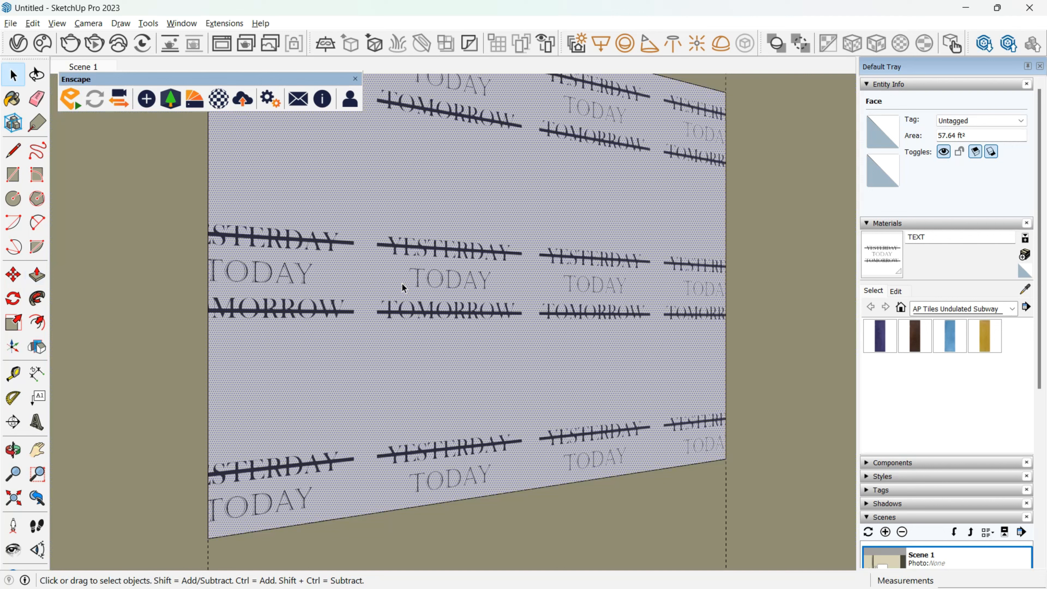
# Step: Push/Pull the TEXT face out from the wall to form a thin panel
pyautogui.press('p')
pyautogui.click(401, 287)
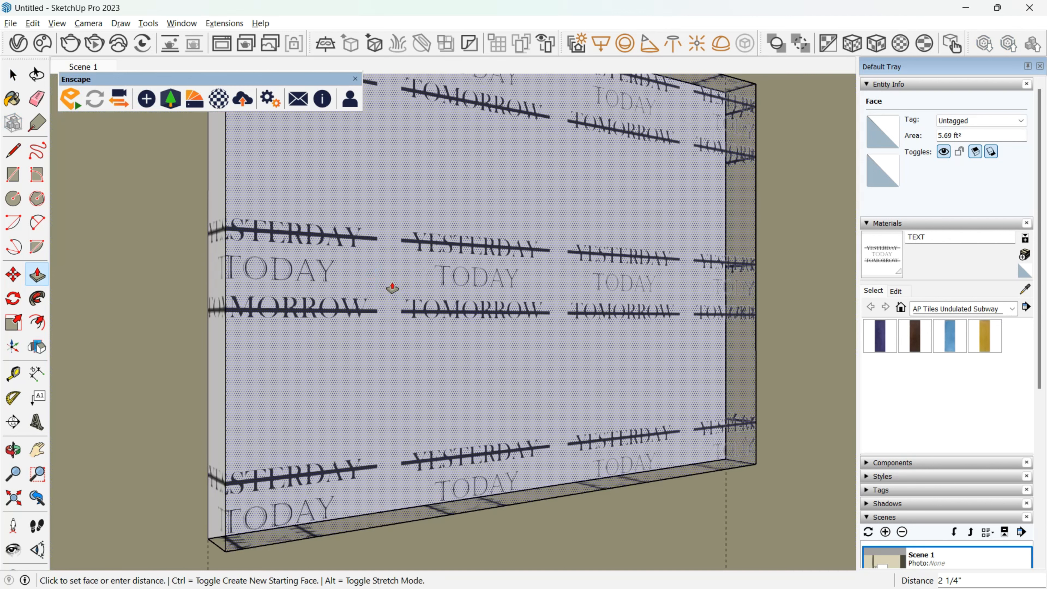
pyautogui.press('Return')
pyautogui.moveTo(469, 376); pyautogui.dragTo(434, 377, button='middle')
pyautogui.press('space')
# Step: Set the TEXT material's texture size to 2'
pyautogui.click(896, 292)
pyautogui.write('1')
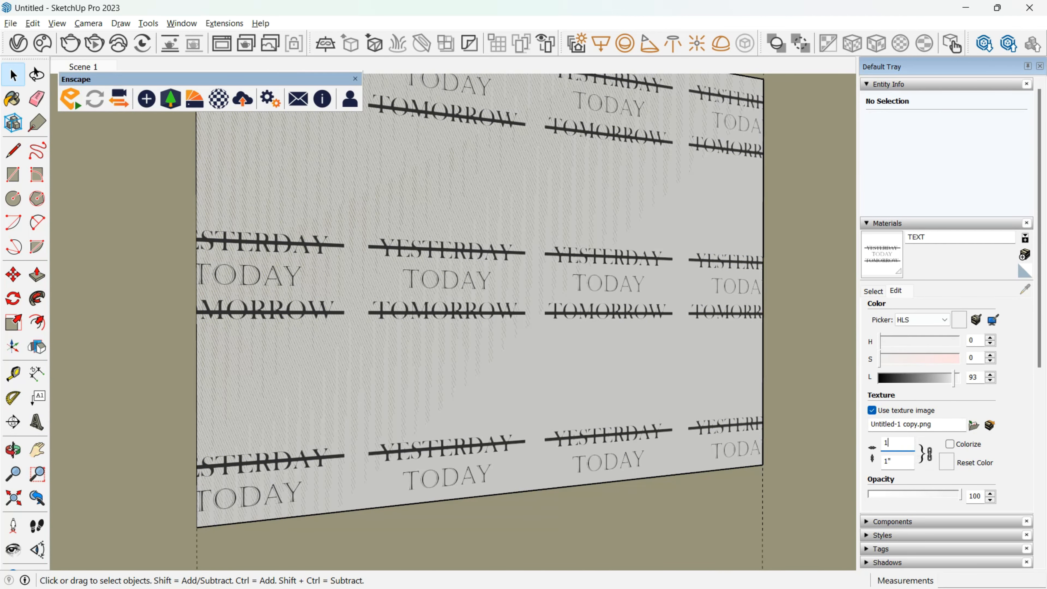
pyautogui.write("'")
pyautogui.press('Return')
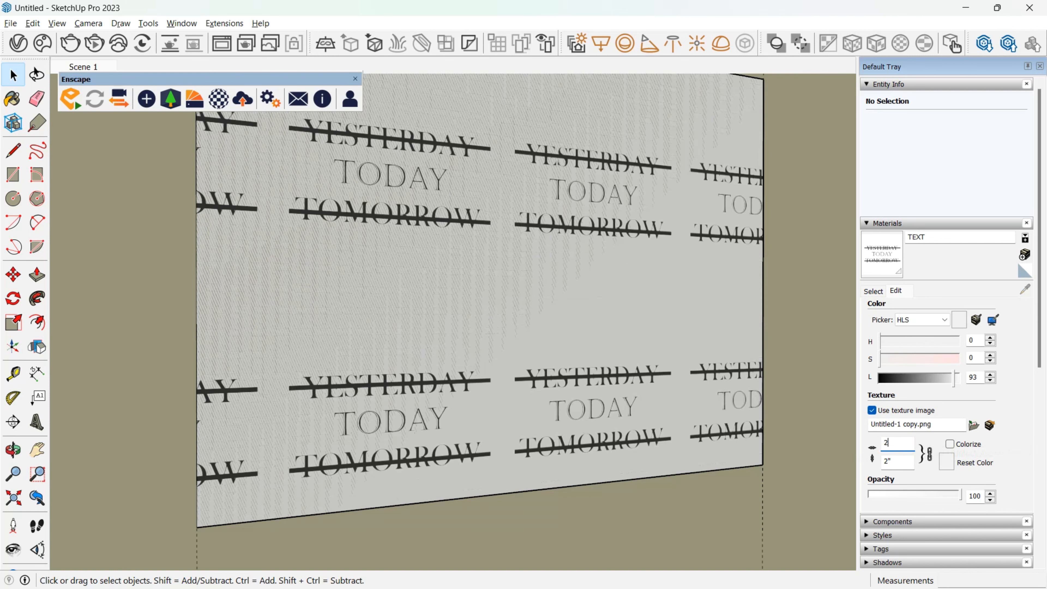
pyautogui.write("'")
pyautogui.press('Return')
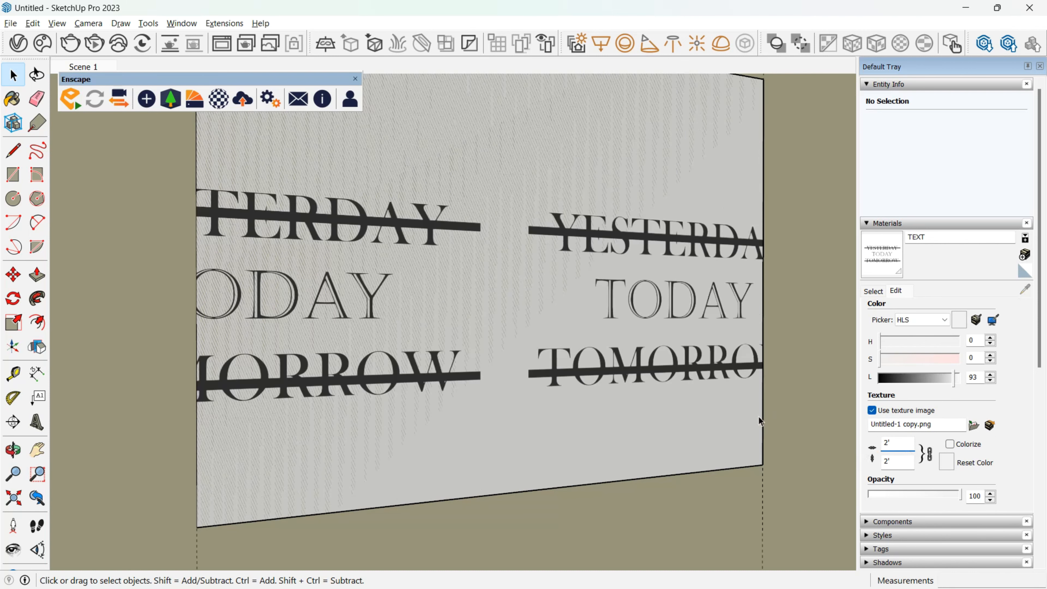
# Step: Reposition the texture on the panel's front face so one complete set of lettering fits within it
pyautogui.moveTo(759, 417); pyautogui.dragTo(458, 407, button='middle')
pyautogui.rightClick(480, 359)
pyautogui.moveTo(526, 281)
pyautogui.click(747, 281)
pyautogui.moveTo(608, 355); pyautogui.dragTo(428, 328)
pyautogui.press('Return')
# Step: Push/Pull the panel's front face by 0.01 and return to Scene 1
pyautogui.moveTo(515, 330); pyautogui.dragTo(790, 308, button='middle')
pyautogui.press('p')
pyautogui.click(348, 424)
pyautogui.write('0.0')
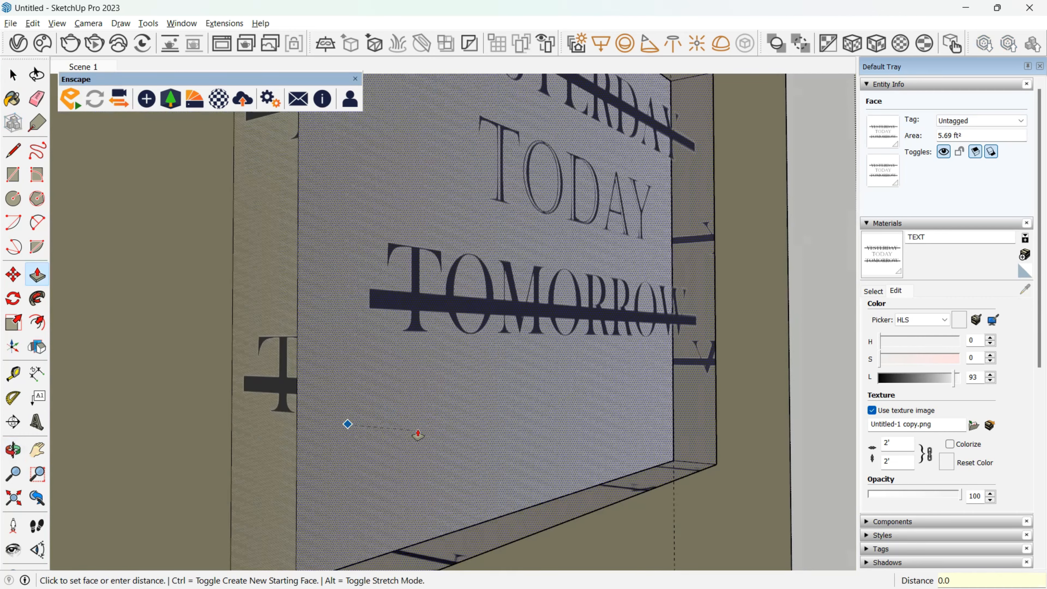
pyautogui.write('1')
pyautogui.press('Return')
pyautogui.moveTo(457, 388); pyautogui.dragTo(381, 391, button='middle')
pyautogui.press('space')
pyautogui.click(83, 67)
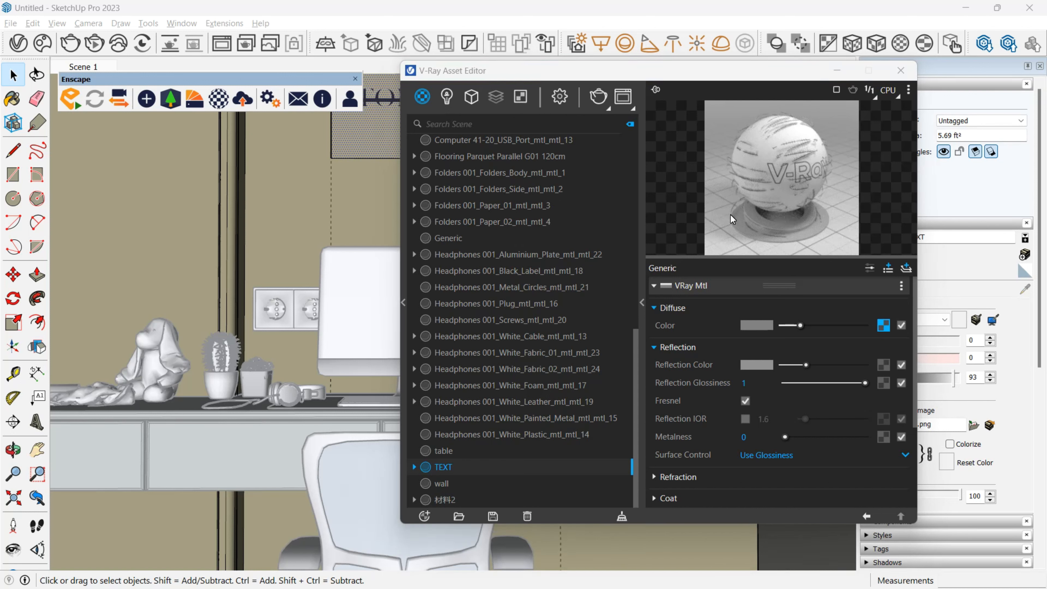
# Step: Run a test render, check the lettering panel above the monitor, and close the Asset Editor
pyautogui.click(597, 97)
pyautogui.scroll(2, 449, 185)
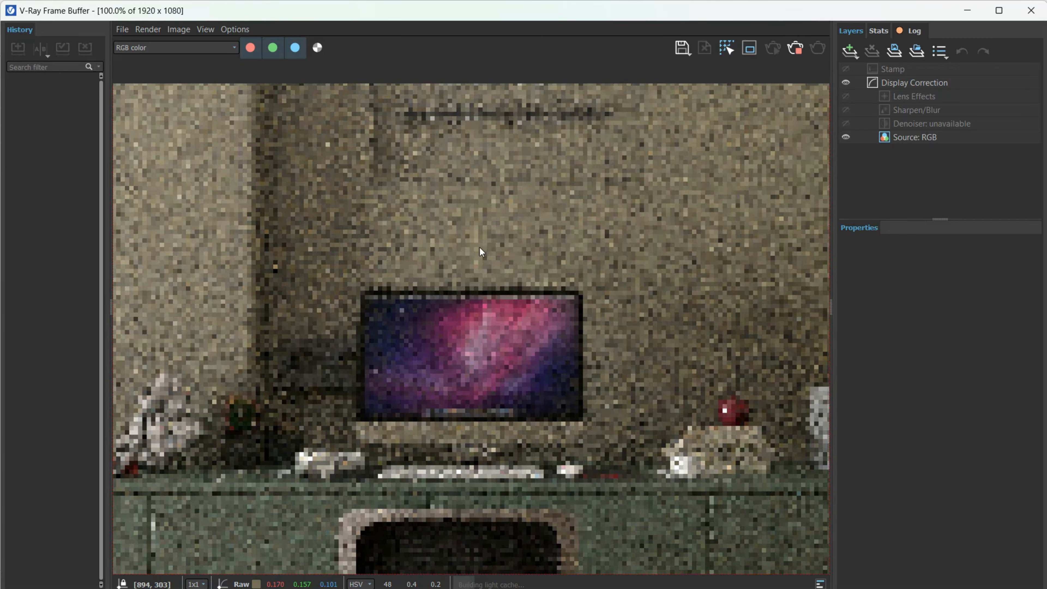
pyautogui.scroll(-2, 479, 247)
pyautogui.scroll(2, 414, 196)
pyautogui.scroll(-1, 414, 195)
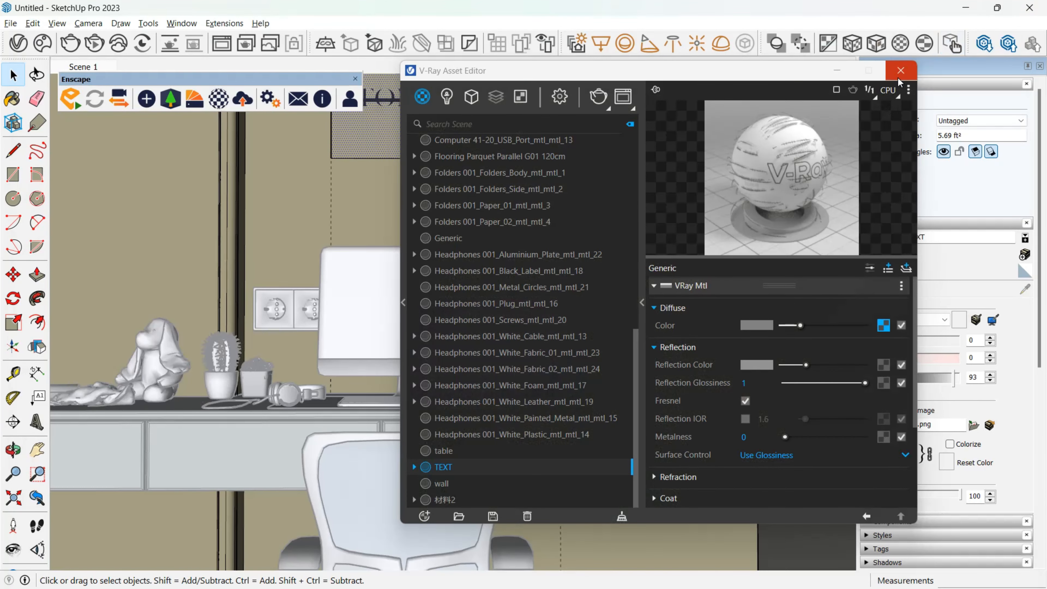
pyautogui.click(900, 74)
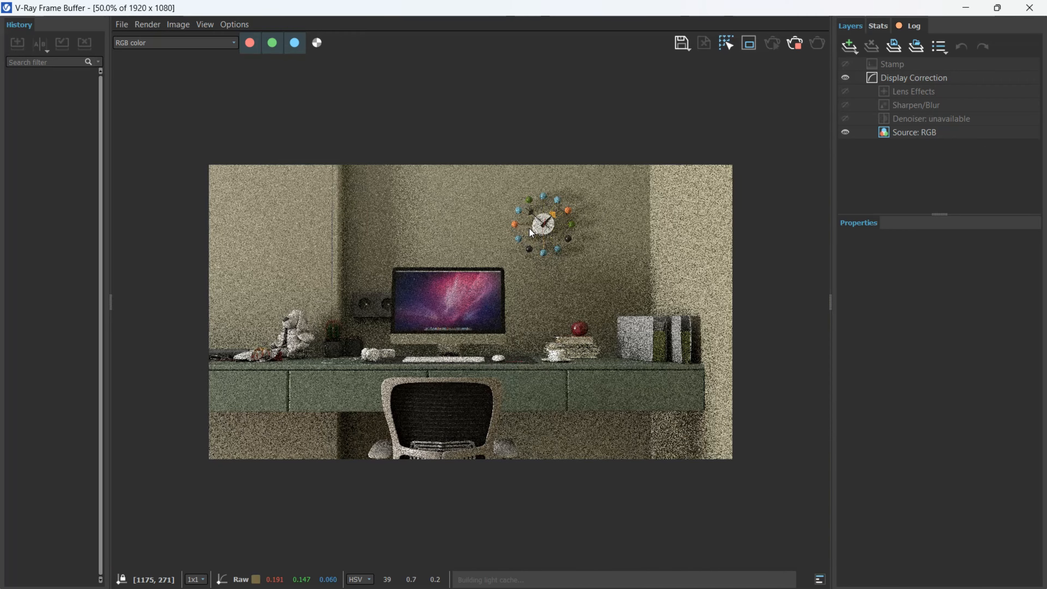
# Step: Examine the render of the desk up close, including the monitor, accessories, wall clock and chair
pyautogui.doubleClick(529, 229)
pyautogui.scroll(1, 328, 434)
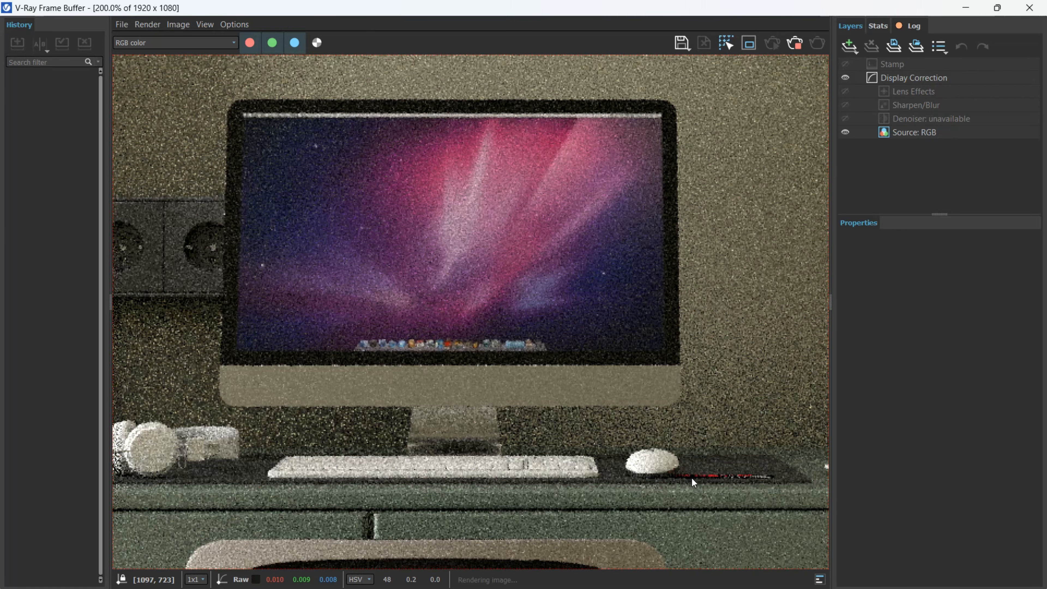
pyautogui.scroll(-1, 528, 471)
pyautogui.scroll(1, 343, 463)
pyautogui.scroll(-1, 339, 464)
pyautogui.moveTo(436, 473); pyautogui.dragTo(272, 453, button='middle')
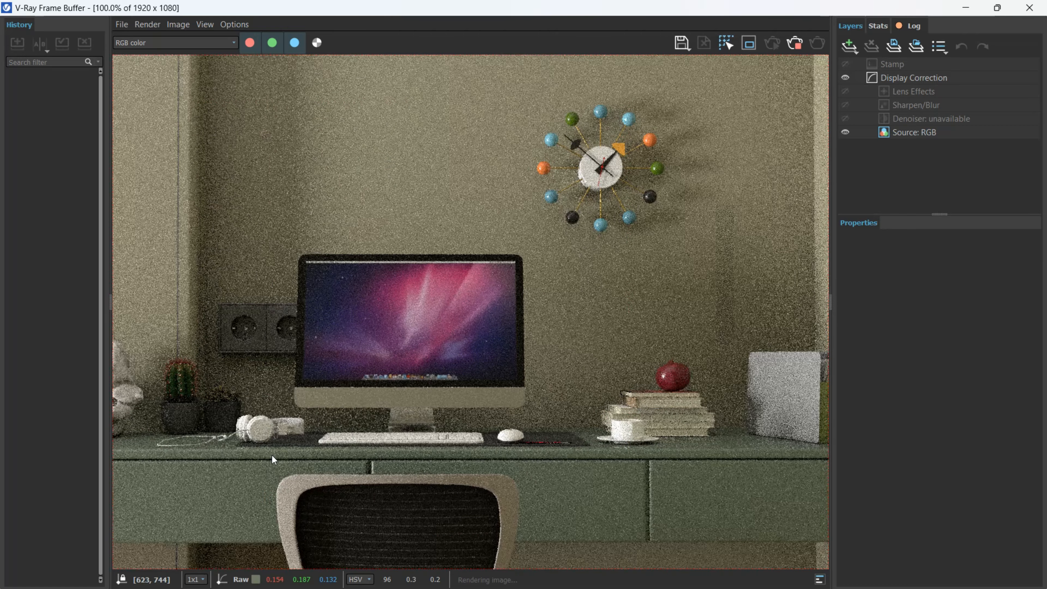
pyautogui.scroll(-1, 444, 313)
pyautogui.scroll(1, 444, 313)
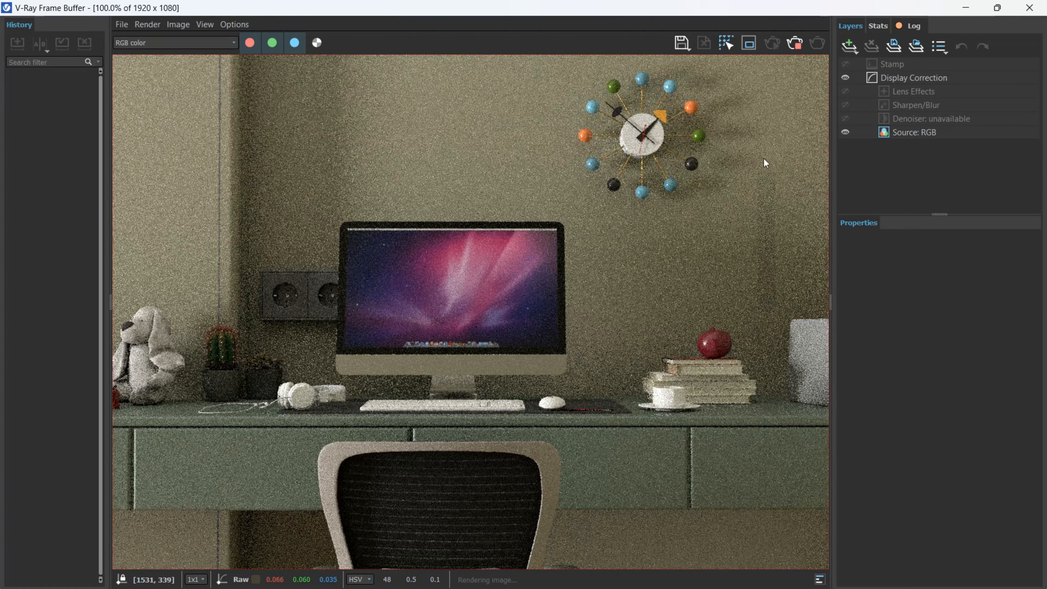